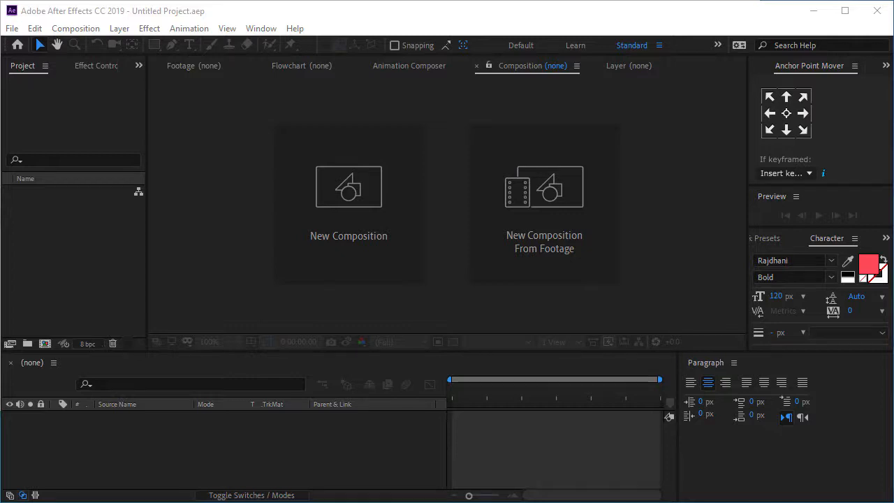
Switch to File Explorer and open the Extension folder containing the VizMax extension
key("alt+Tab")
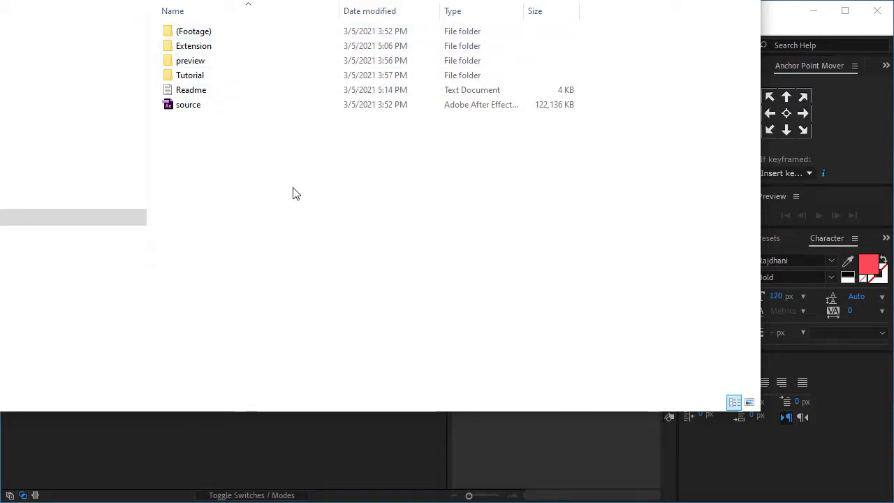
double_click(193, 53)
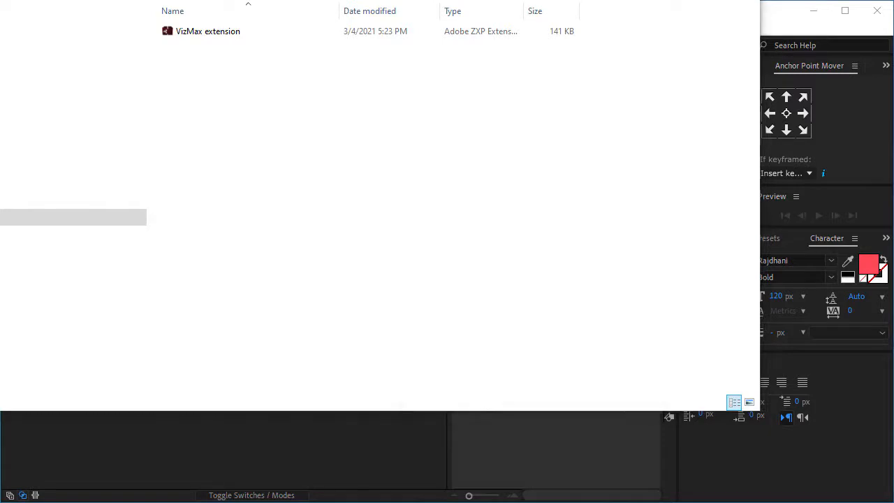
Switch to the browser to examine the ZXP Installer page and its Windows and Mac OS X download options, then minimize the browser
key("alt+Tab")
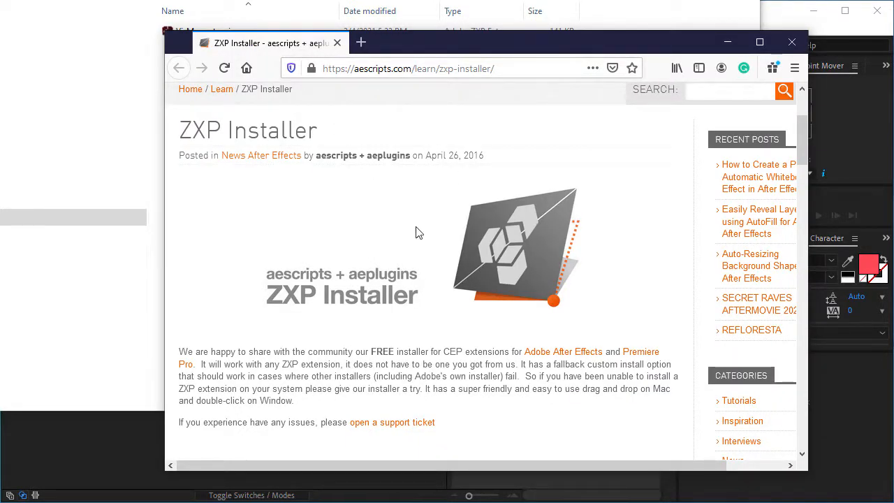
scroll(375, 310, "down", 3)
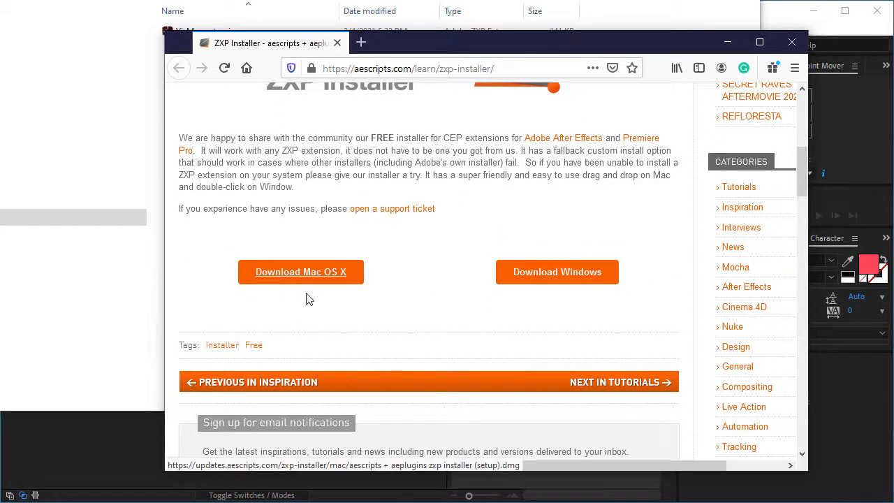
left_click(559, 273)
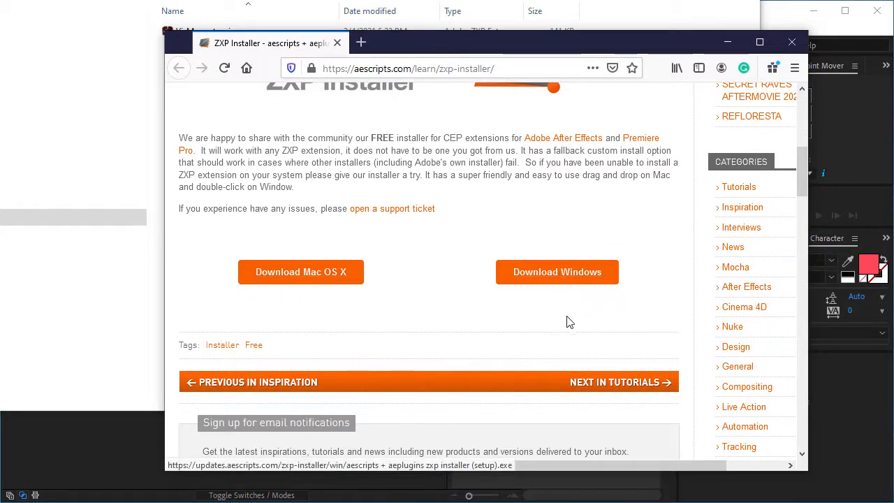
scroll(589, 319, "up", 3)
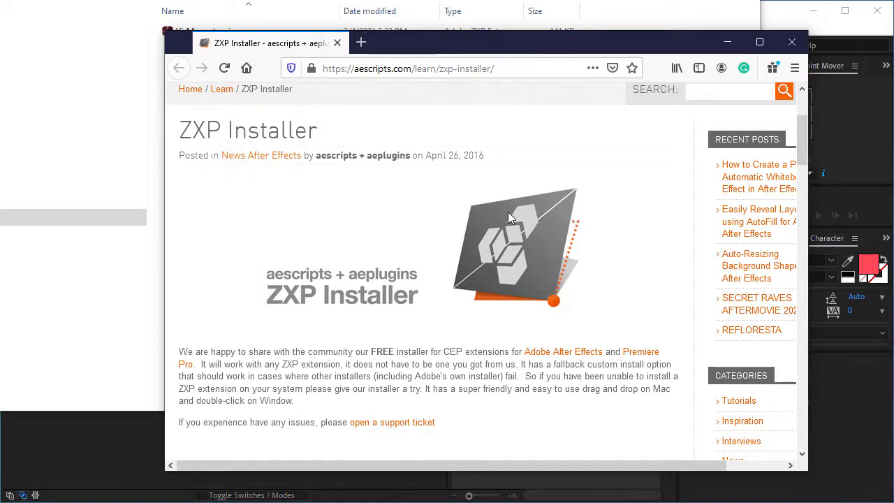
scroll(507, 212, "down", 3)
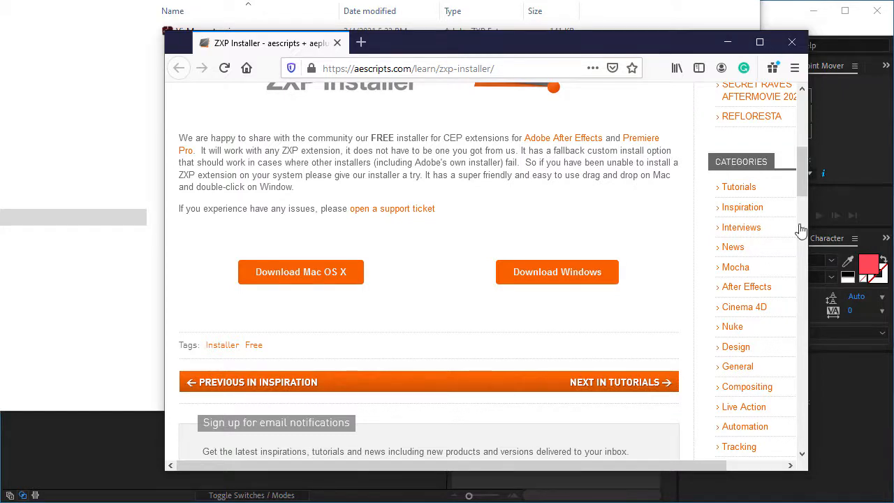
left_click(726, 42)
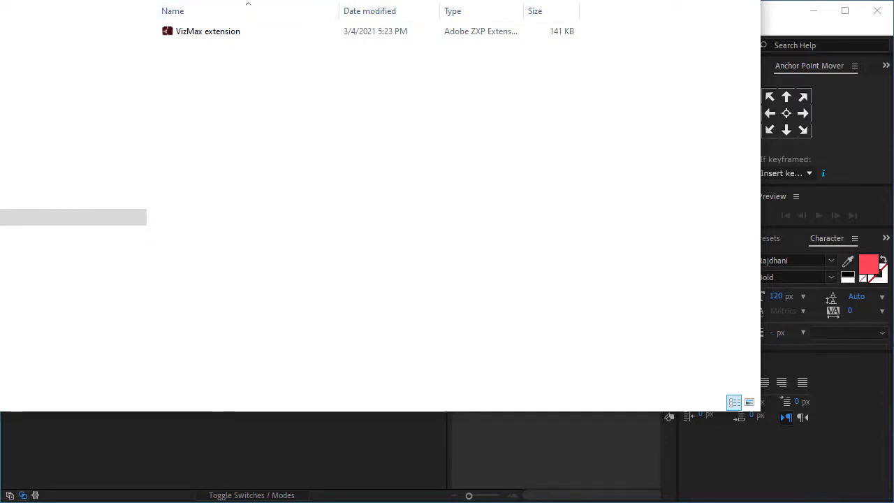
Open the VizMax extension file in ZXP Installer, cancel the installation and close the installer
left_click(279, 1)
double_click(200, 53)
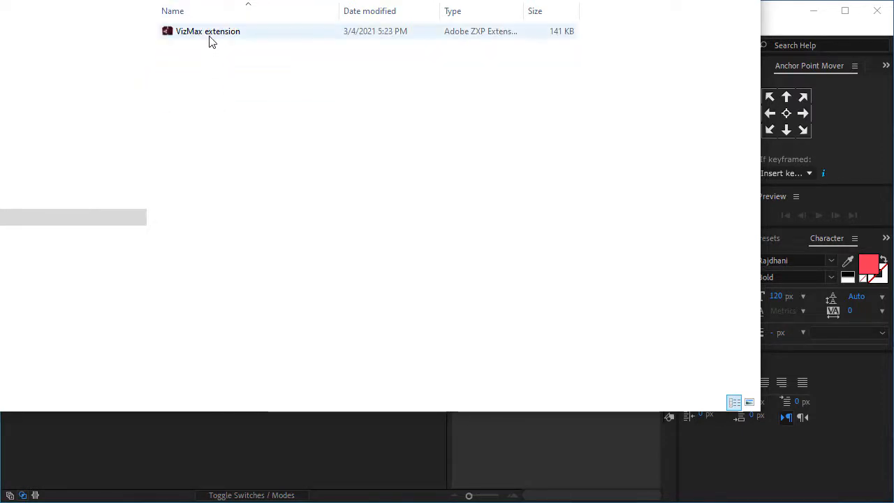
left_click(210, 35)
key("Return")
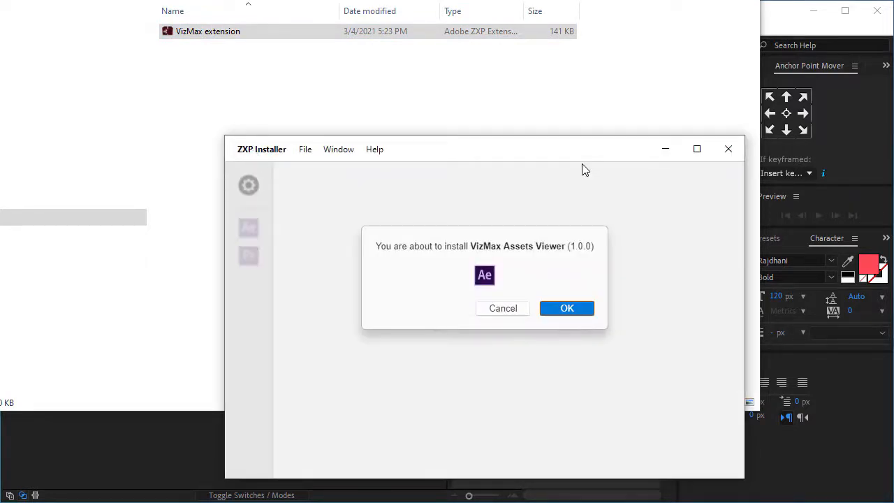
mouse_move(492, 275)
left_click(507, 311)
left_click(731, 152)
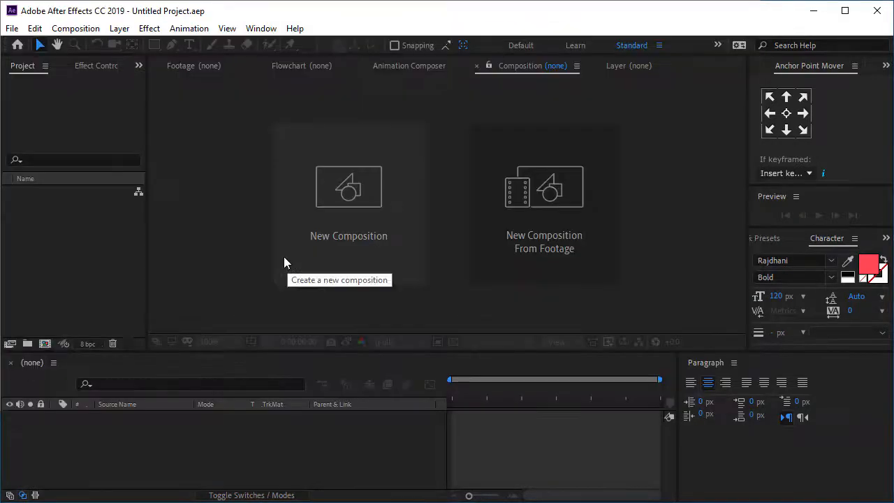
Open the VizMax Assets Viewer extension in After Effects and move its window fully into view
left_click(261, 31)
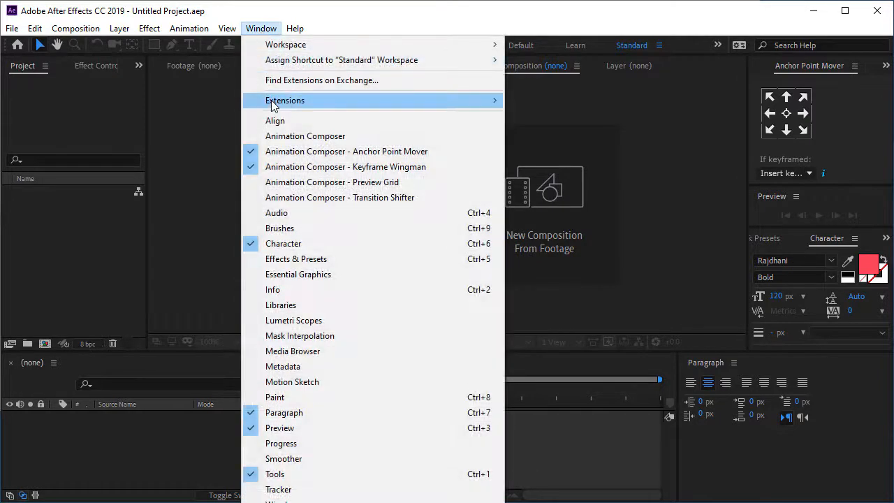
mouse_move(272, 104)
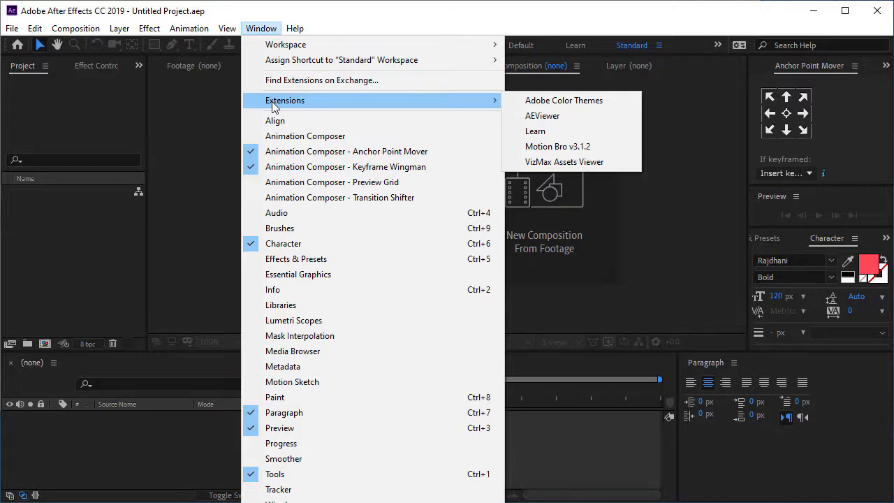
left_click(532, 162)
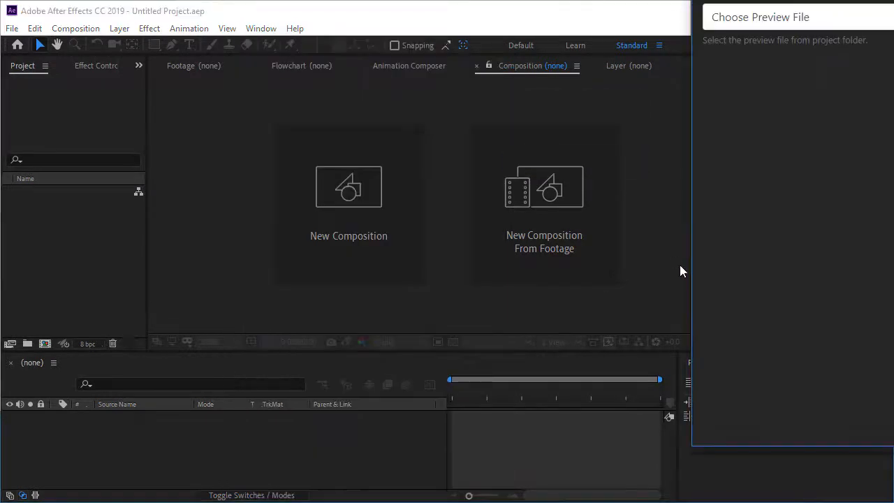
left_click_drag(399, 24, 353, 28)
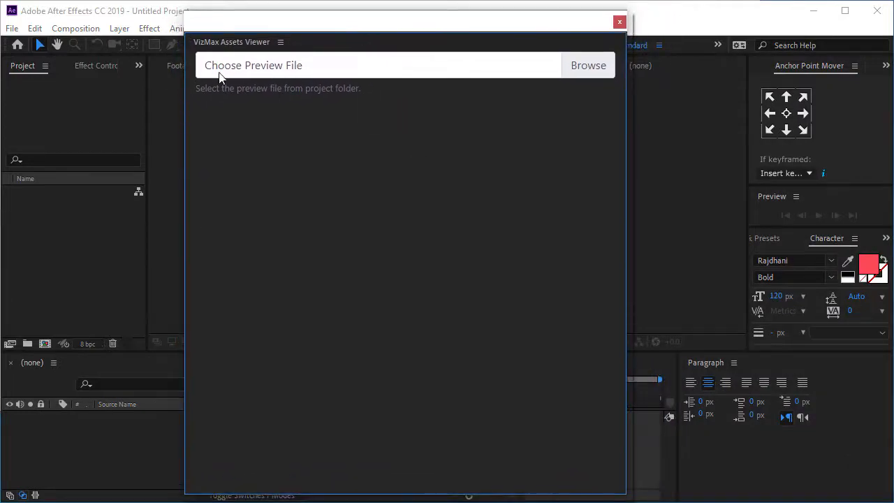
Load the preview file from cyberpunk_folder's preview subfolder into VizMax Assets Viewer and widen the viewer window
left_click(595, 72)
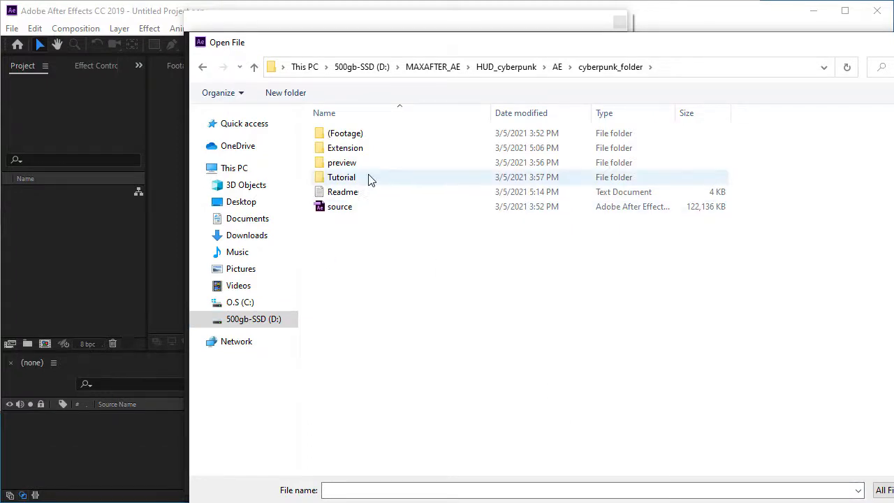
double_click(347, 167)
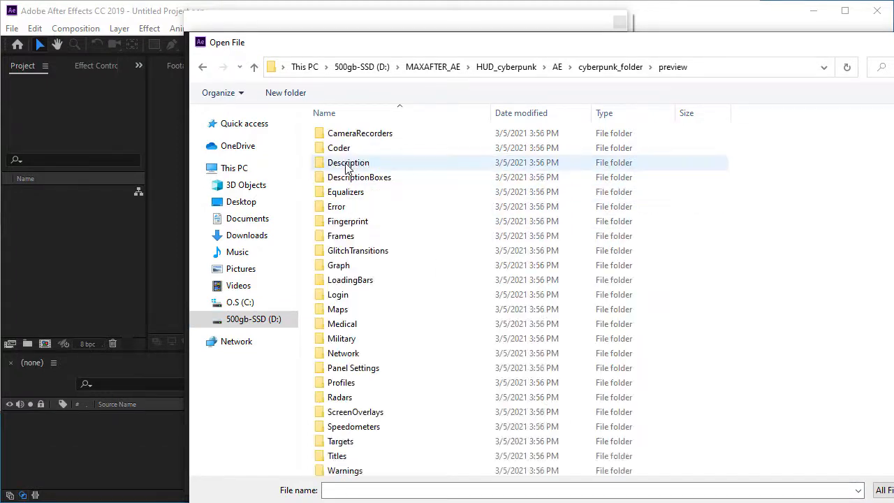
scroll(460, 300, "down", 1)
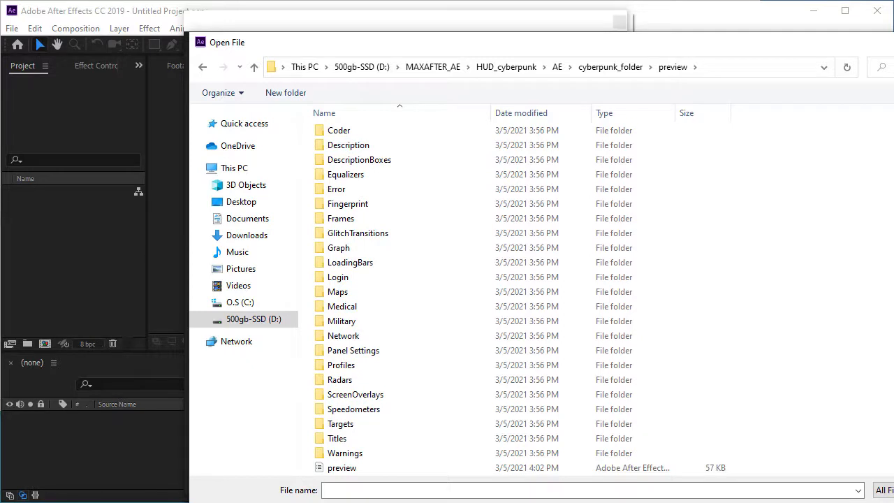
left_click(345, 469)
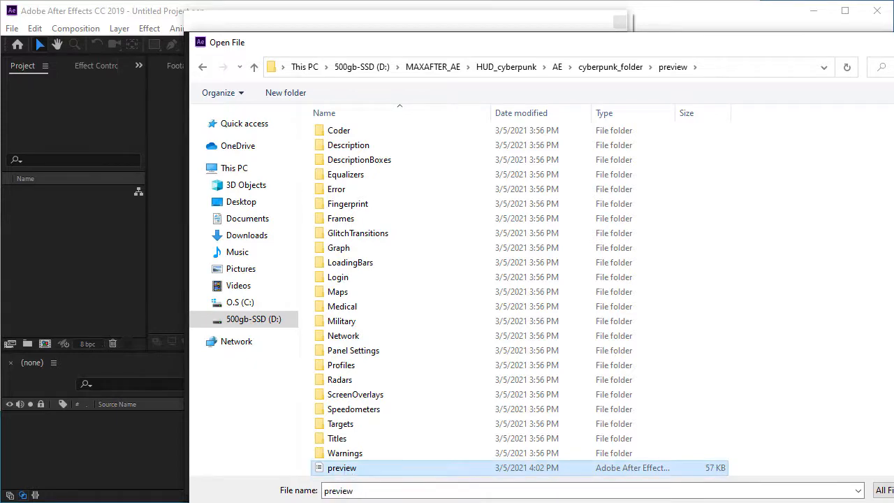
key("Return")
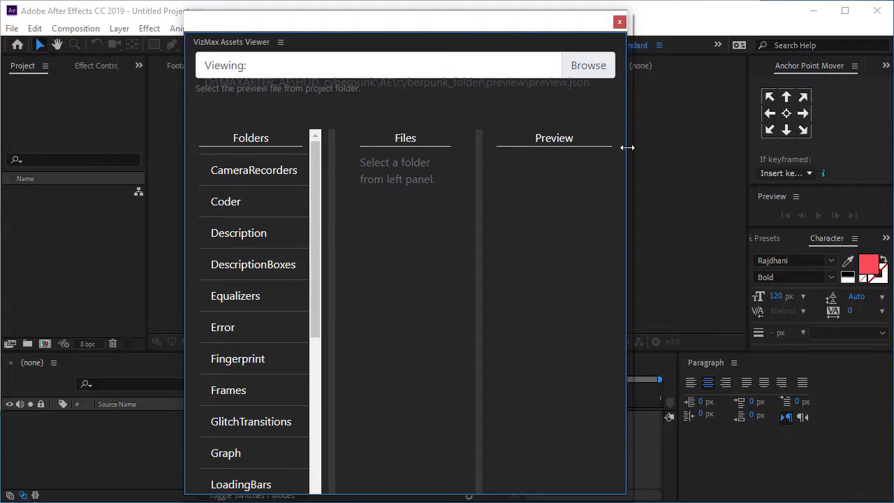
left_click_drag(631, 152, 839, 157)
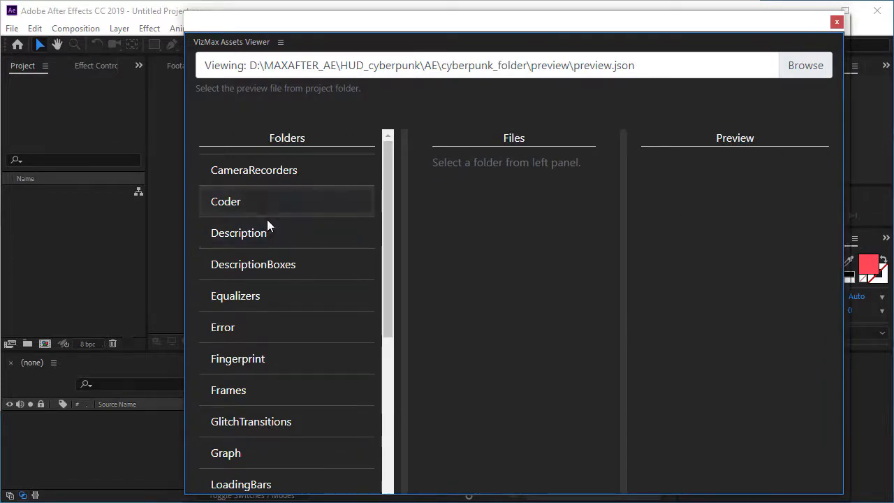
Preview the CYBERPUNK 2078 template from the Titles folder and enlarge the viewer window for a bigger preview
left_click_drag(383, 238, 393, 461)
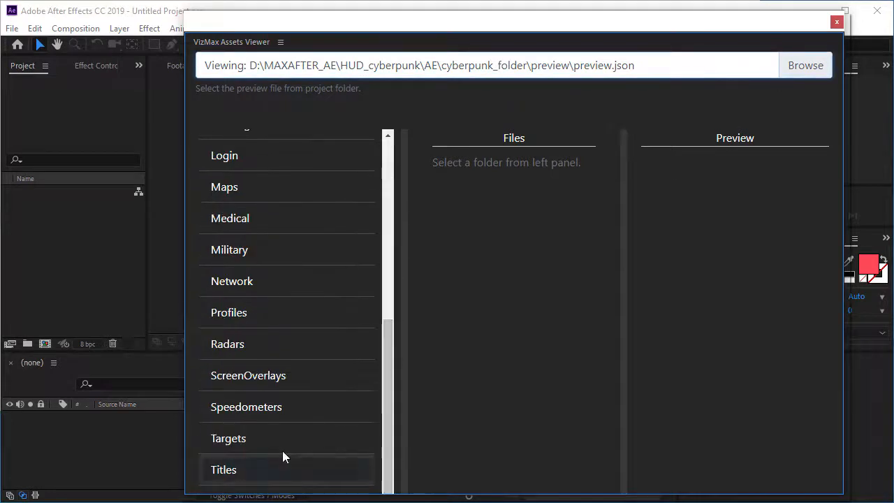
left_click(238, 468)
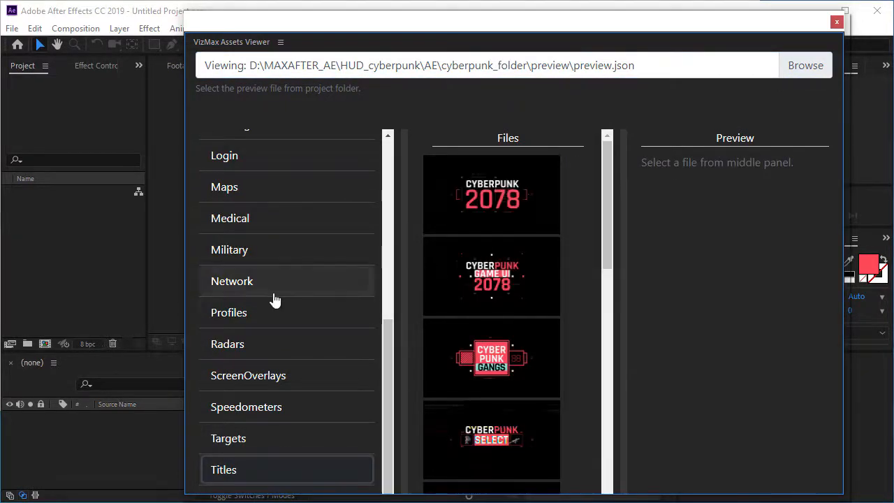
left_click(254, 314)
left_click(272, 466)
mouse_move(495, 193)
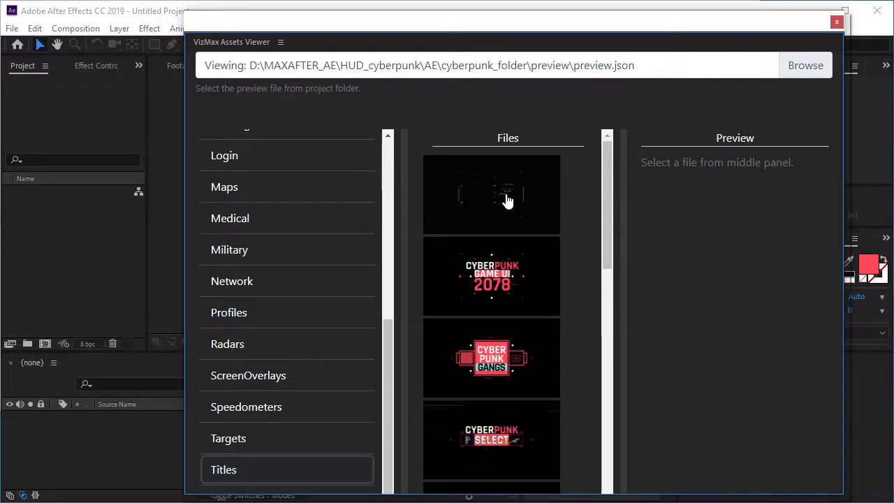
left_click(507, 200)
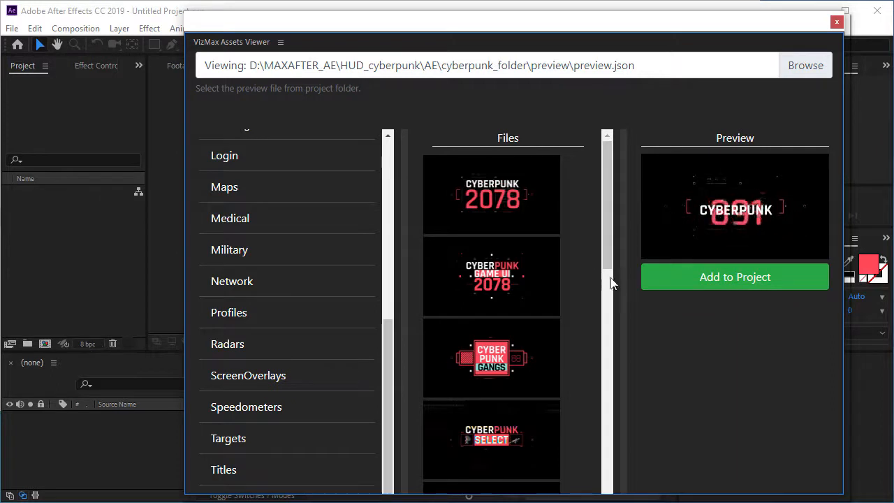
left_click_drag(182, 144, 50, 144)
left_click_drag(574, 185, 535, 154)
Preview the first templates in the Description and CameraRecorders folders
scroll(139, 231, "up", 5)
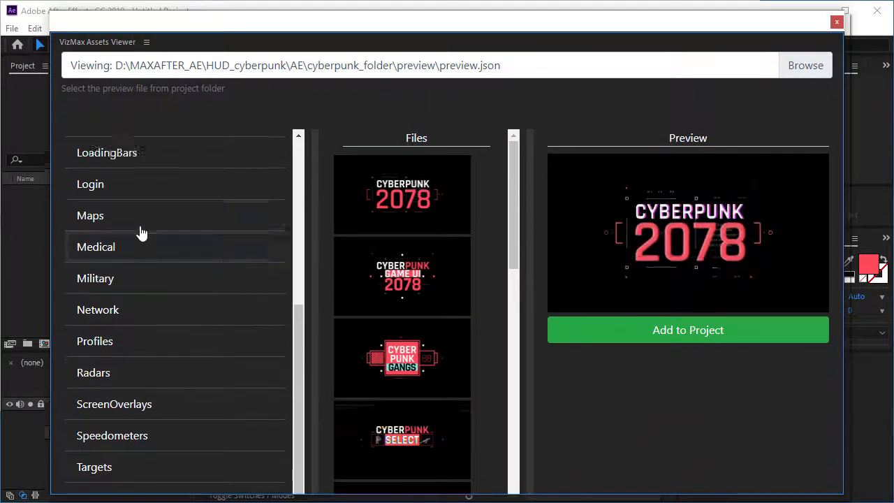
left_click(122, 227)
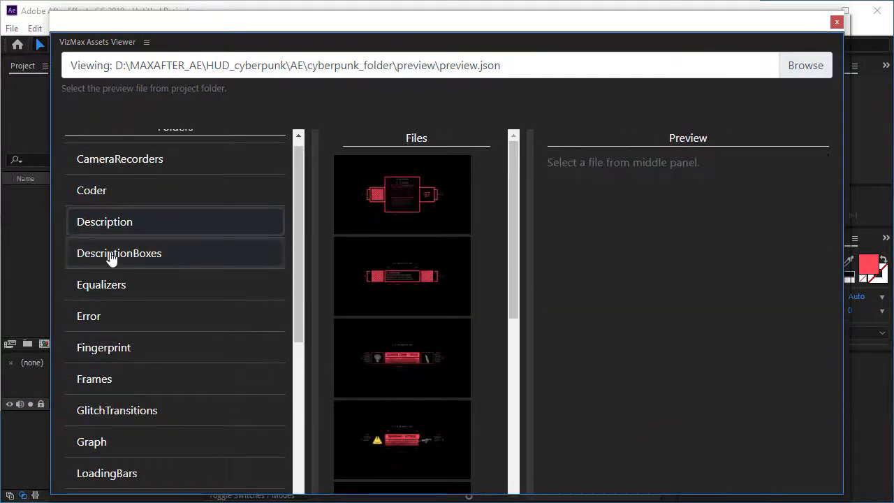
left_click(369, 199)
scroll(126, 209, "up", 1)
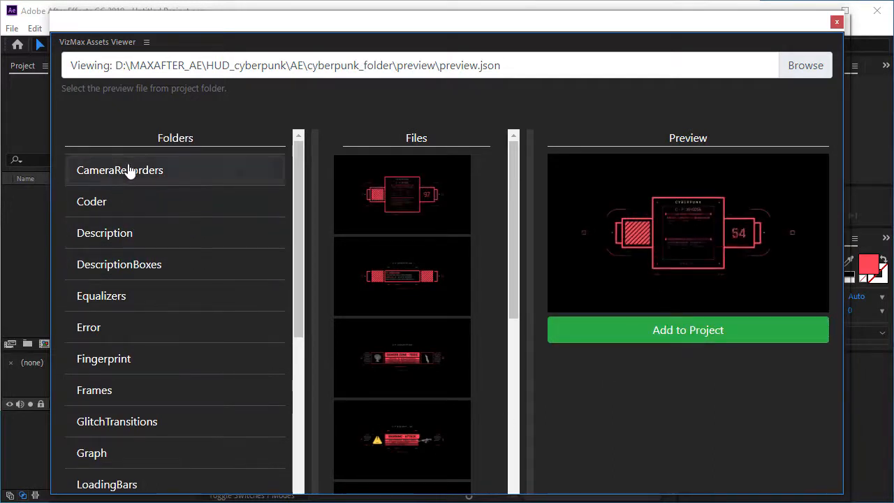
left_click(129, 170)
left_click(393, 203)
Preview the helicopter template in the Military folder and the first template in the Network folder
scroll(119, 269, "down", 5)
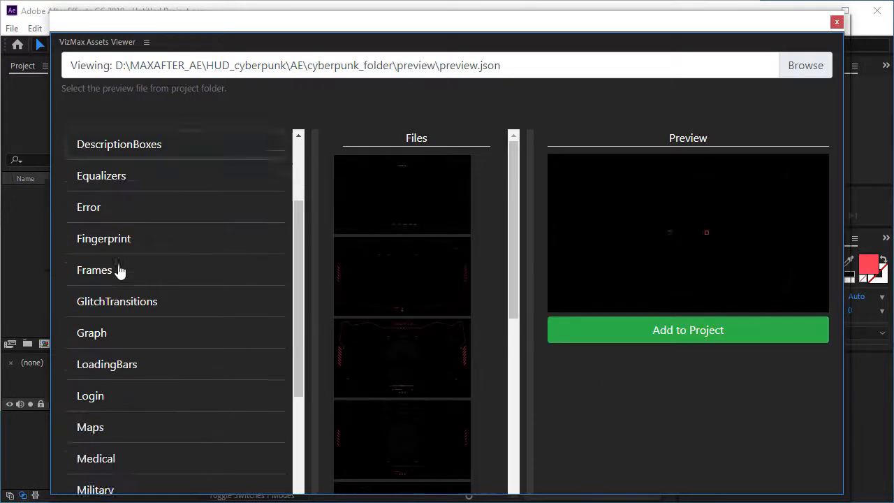
left_click(120, 266)
left_click(412, 213)
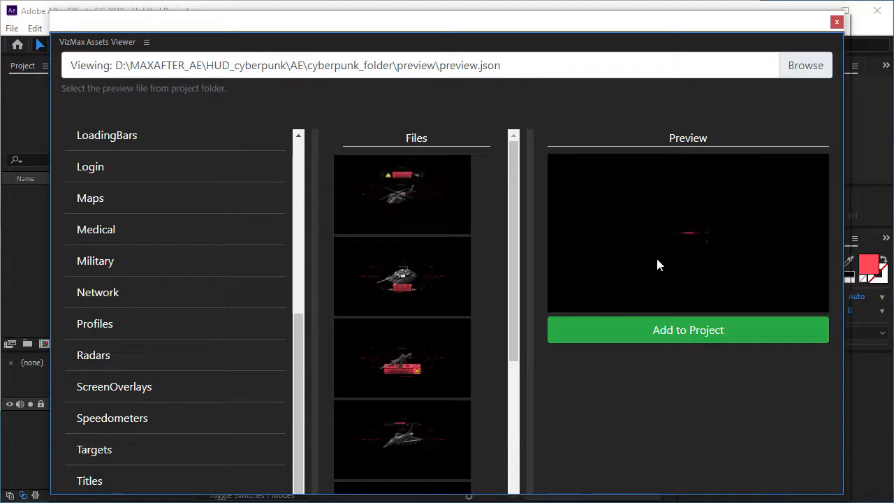
scroll(93, 308, "down", 1)
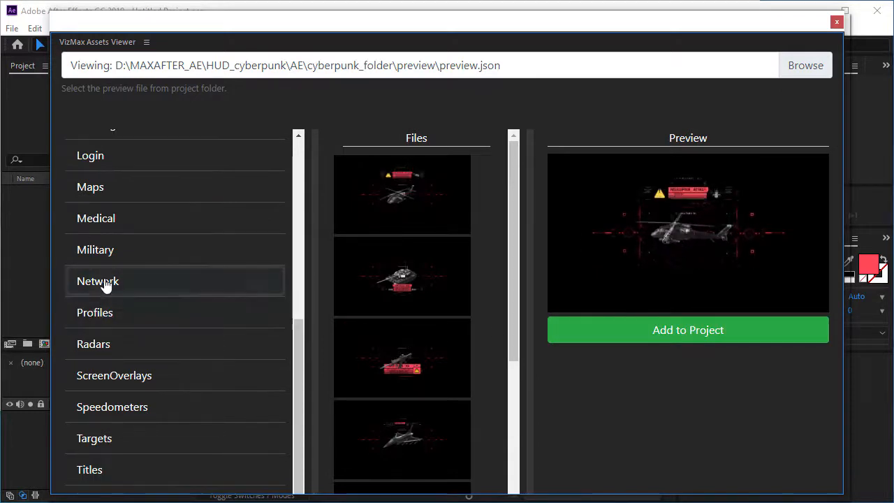
left_click(81, 282)
left_click(419, 206)
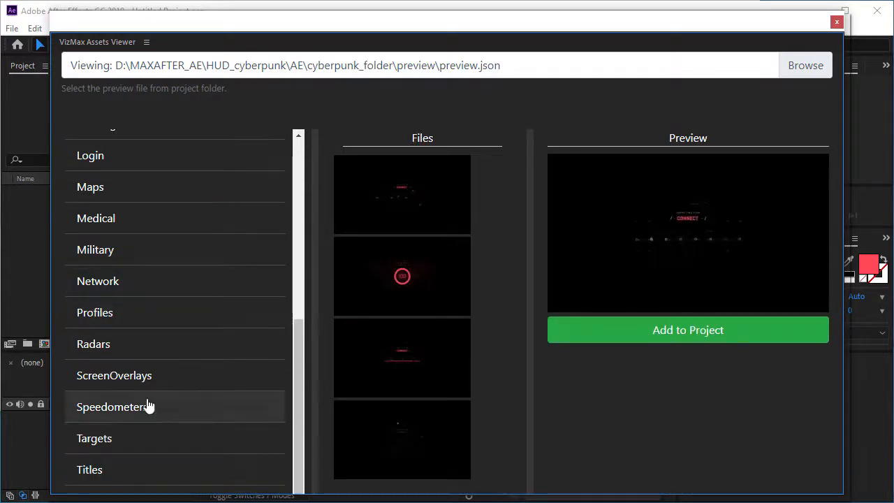
Preview the first template in the ScreenOverlays folder and the CYBER PUNK GANGS template in the Titles folder
left_click(161, 376)
left_click(426, 222)
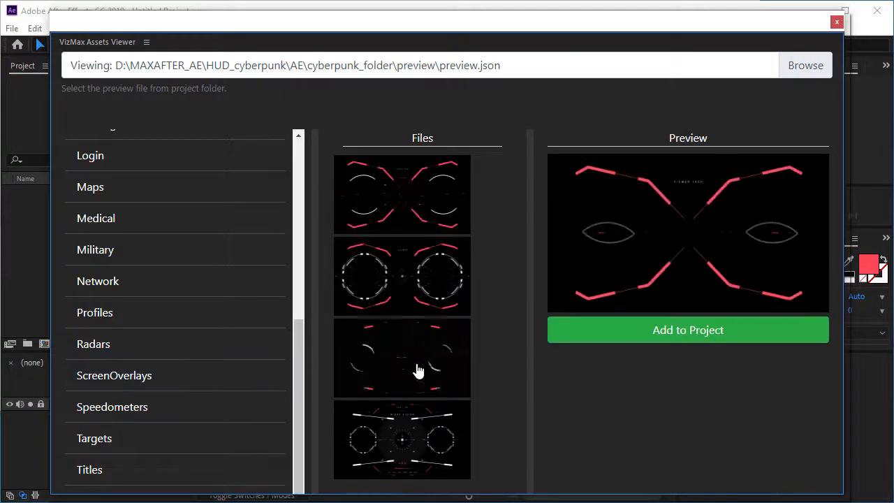
left_click(100, 475)
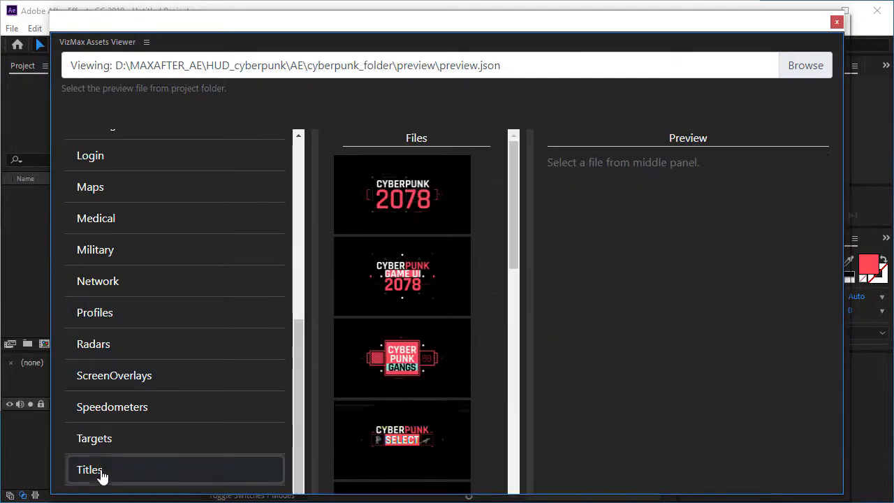
left_click(402, 346)
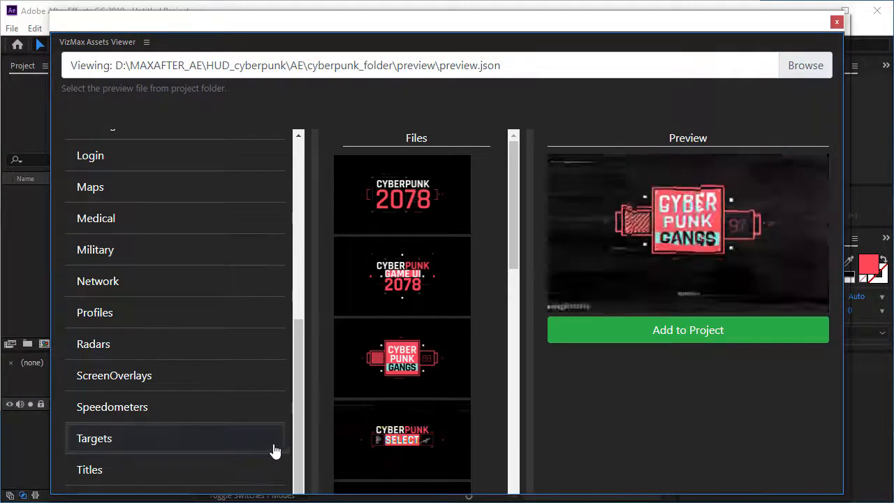
Preview the first template and the yellow ARSENAL template in the Description folder
left_click_drag(302, 443, 315, 234)
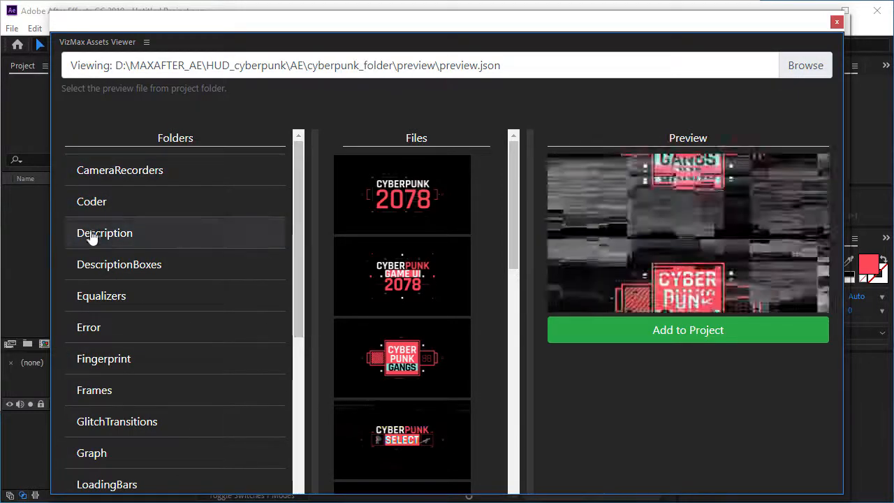
left_click(90, 233)
left_click(403, 219)
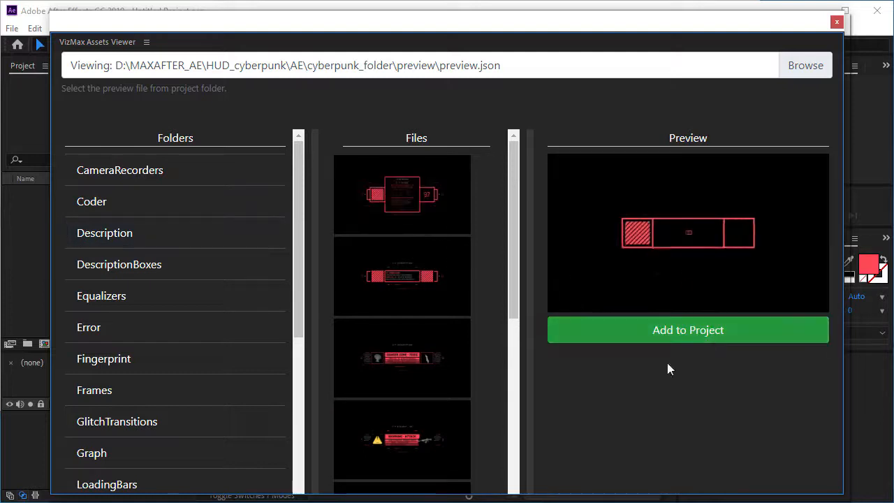
left_click_drag(515, 307, 516, 375)
left_click_drag(523, 471, 524, 435)
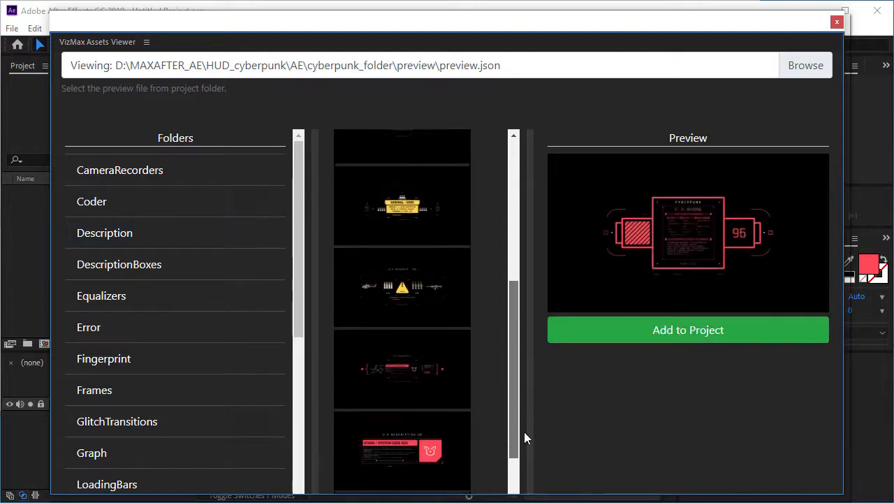
left_click(423, 251)
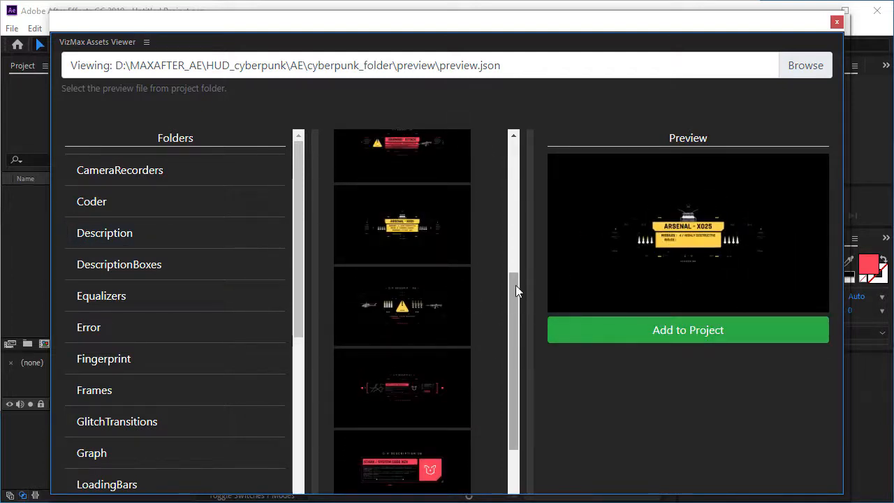
Preview the CYBERPUNK GAME UI 2078 template in the Titles folder and resize the viewer window so the Project panel stays accessible
scroll(261, 335, "down", 5)
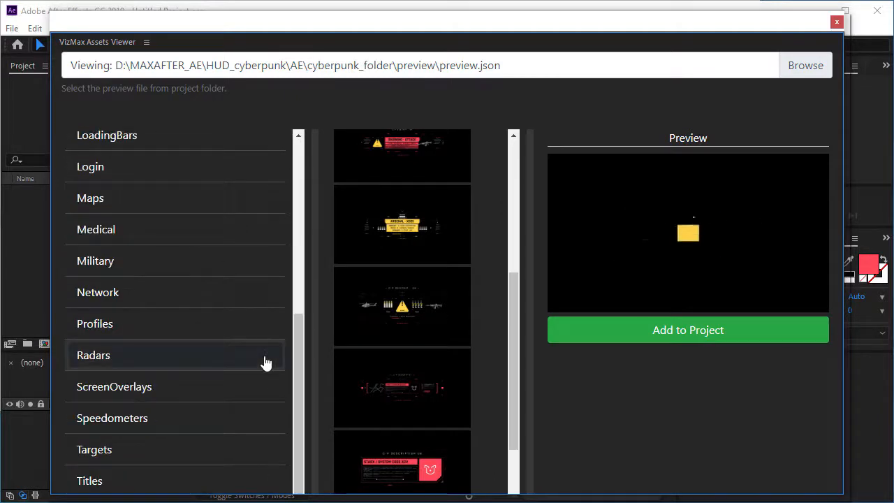
left_click(105, 480)
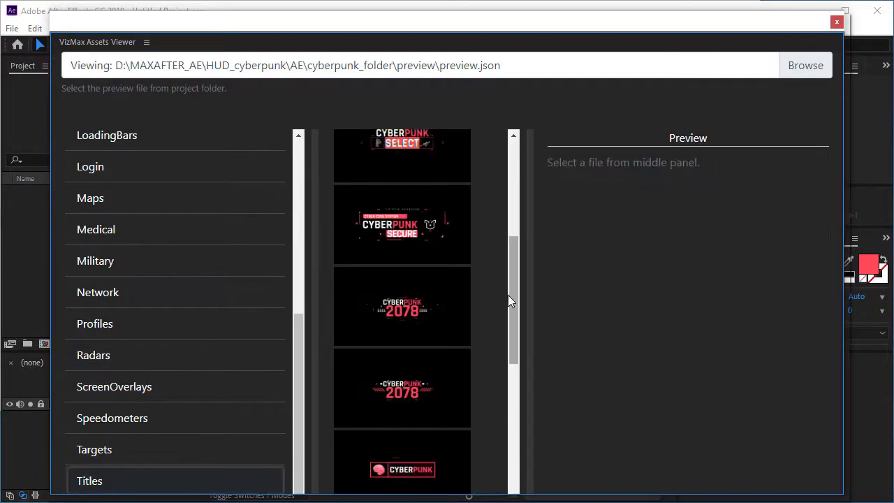
left_click_drag(522, 241, 527, 201)
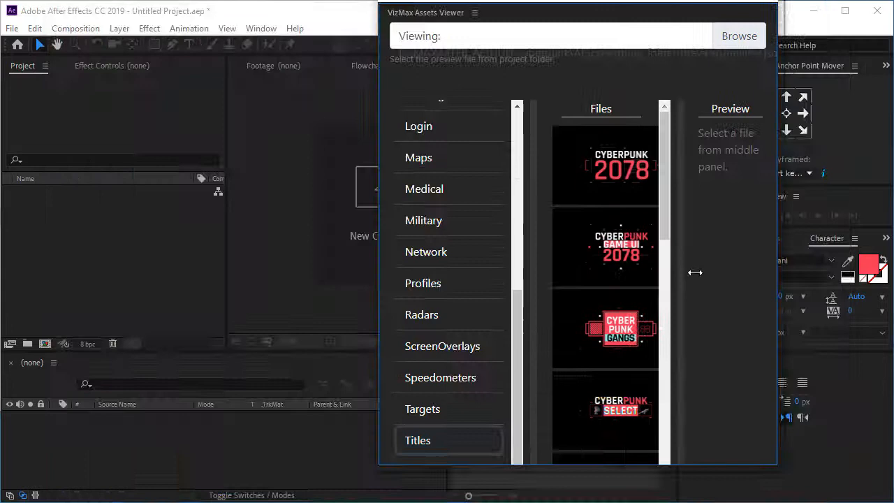
left_click_drag(695, 272, 696, 270)
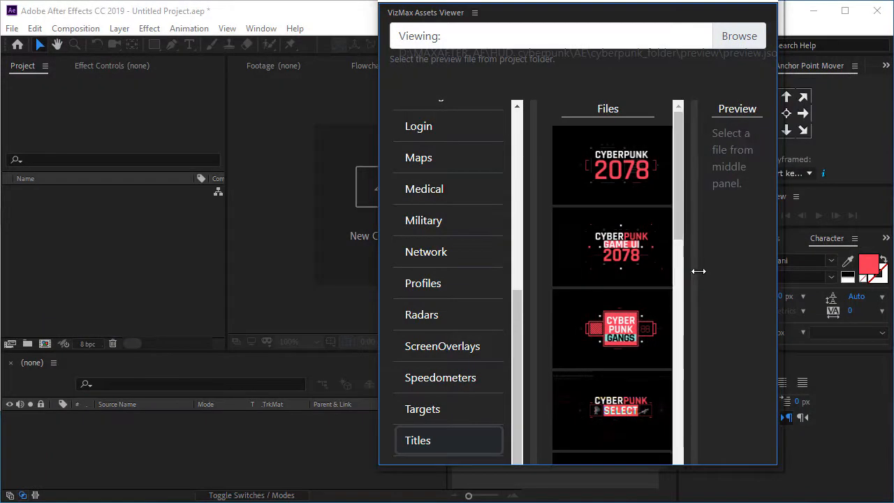
left_click(619, 249)
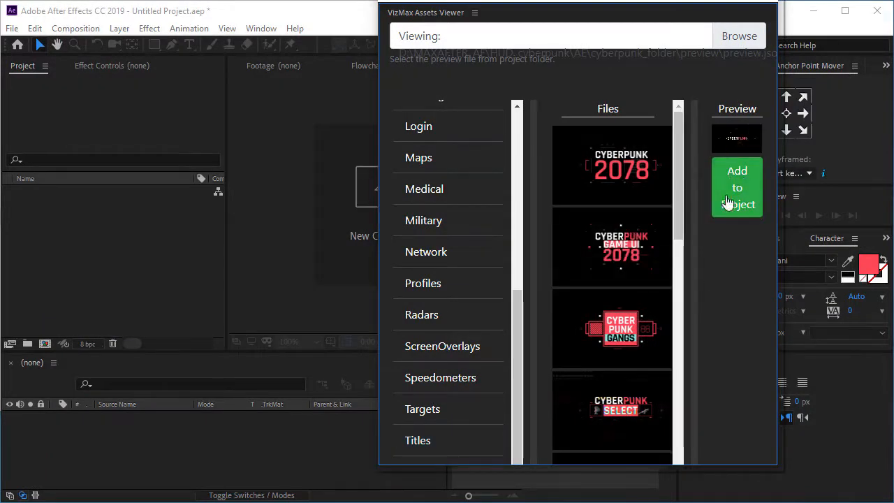
left_click_drag(777, 262, 856, 269)
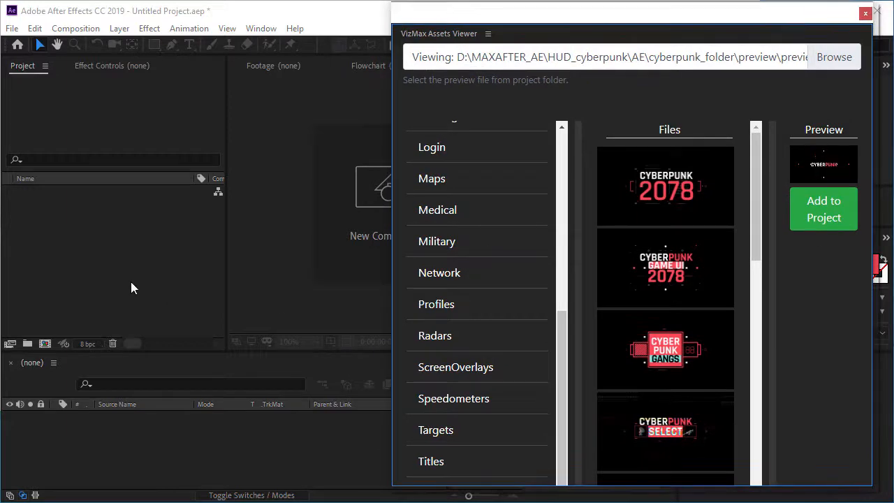
Create a new 1920 x 1080 composition named Title at 24 fps with a 30-second duration
left_click(102, 284)
left_click(65, 29)
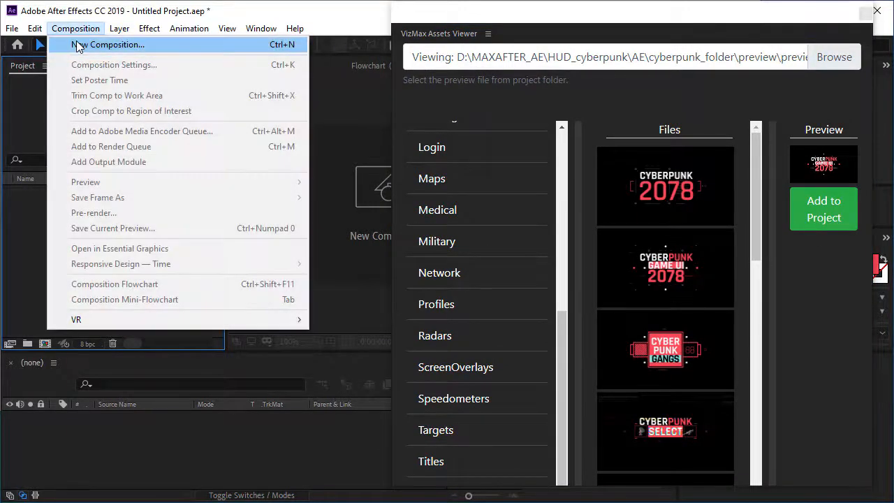
left_click(58, 44)
left_click(301, 194)
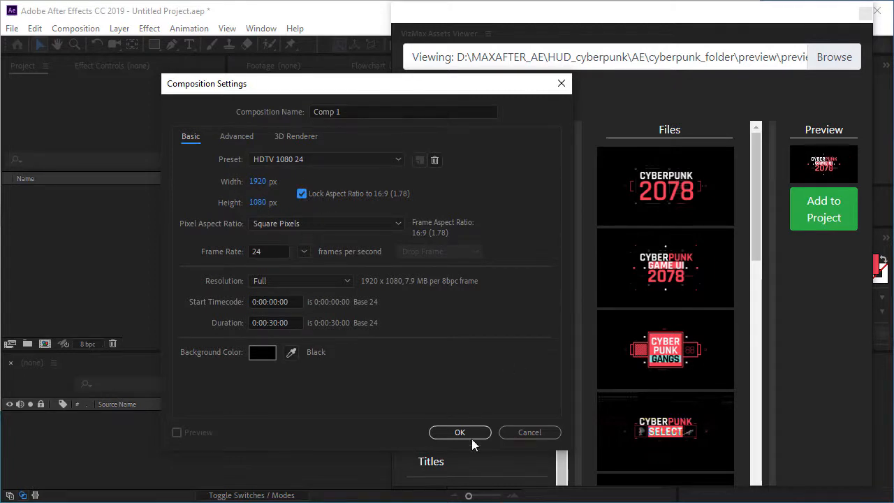
left_click(346, 110)
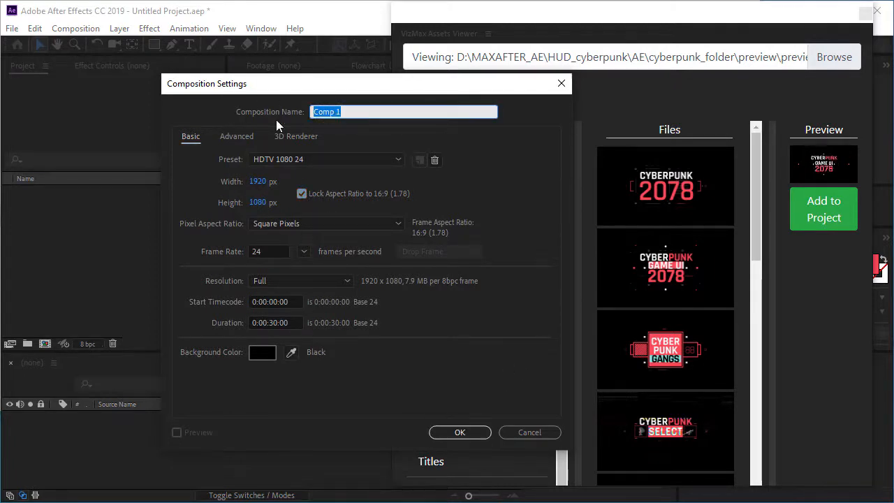
type("Title")
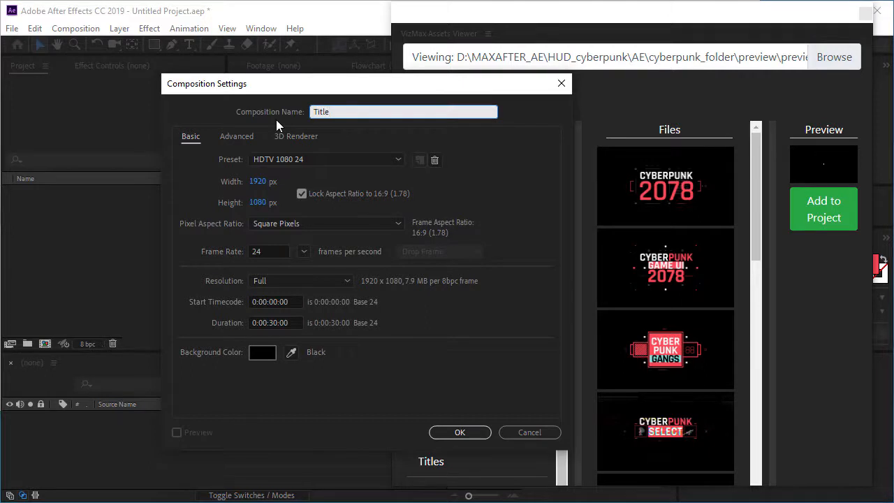
left_click(479, 433)
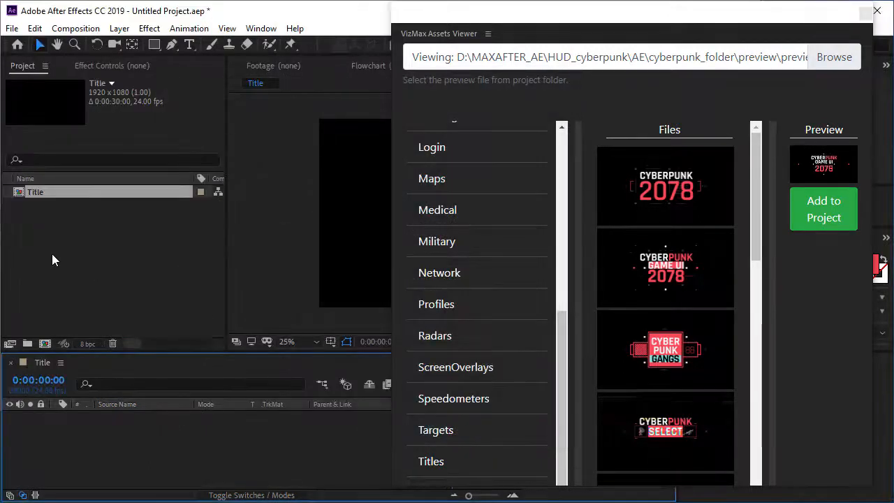
Import the CYBERPUNK GAME UI 2078 template into the project from the assets viewer and dismiss the script alert
left_click(65, 192)
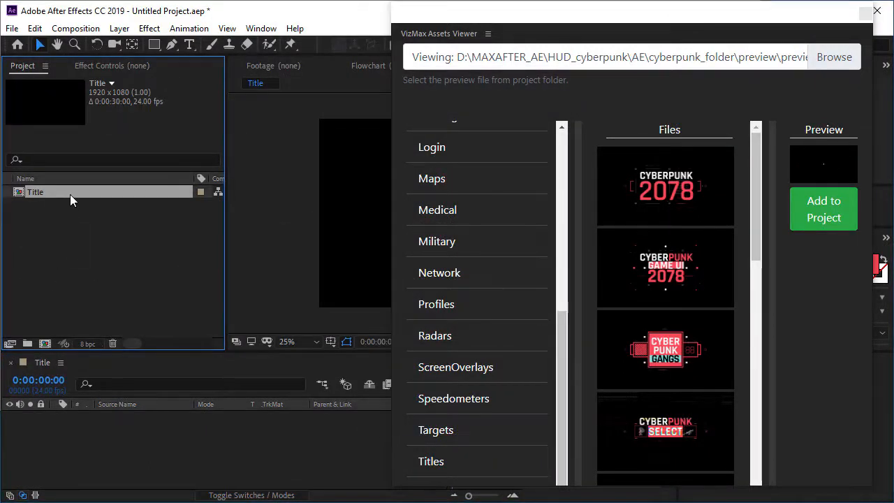
left_click(65, 241)
left_click(63, 197)
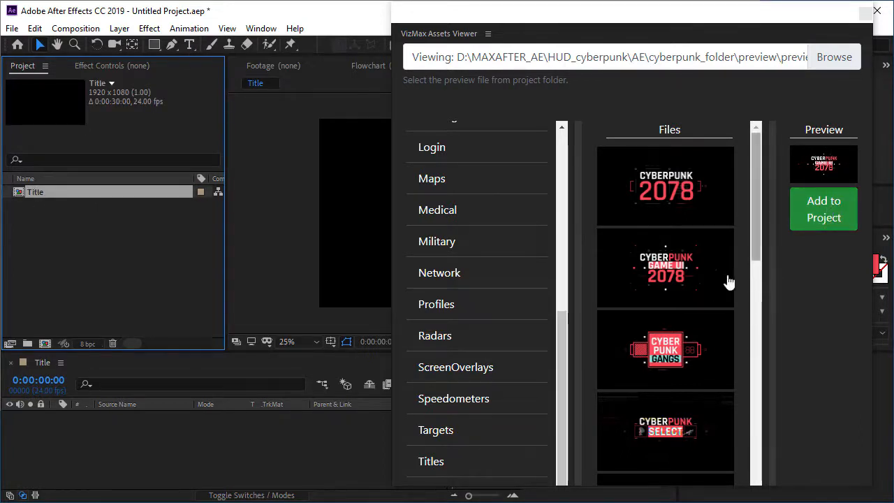
left_click(675, 278)
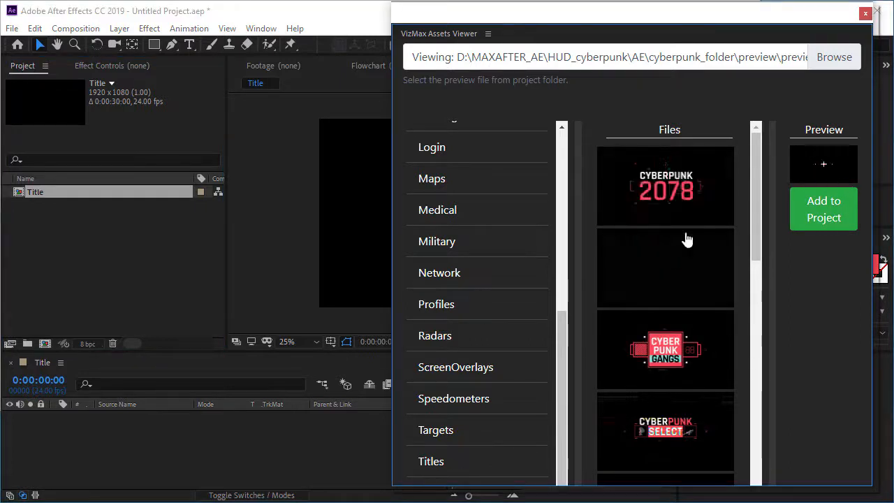
left_click(818, 227)
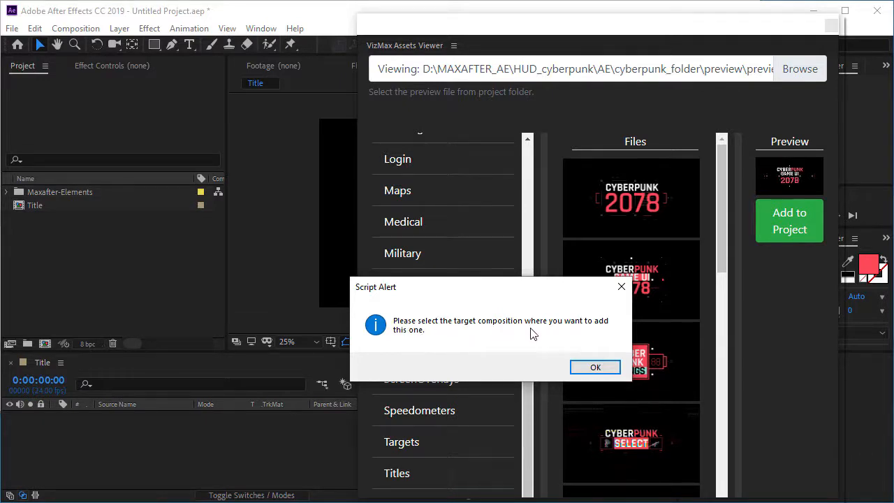
left_click(593, 366)
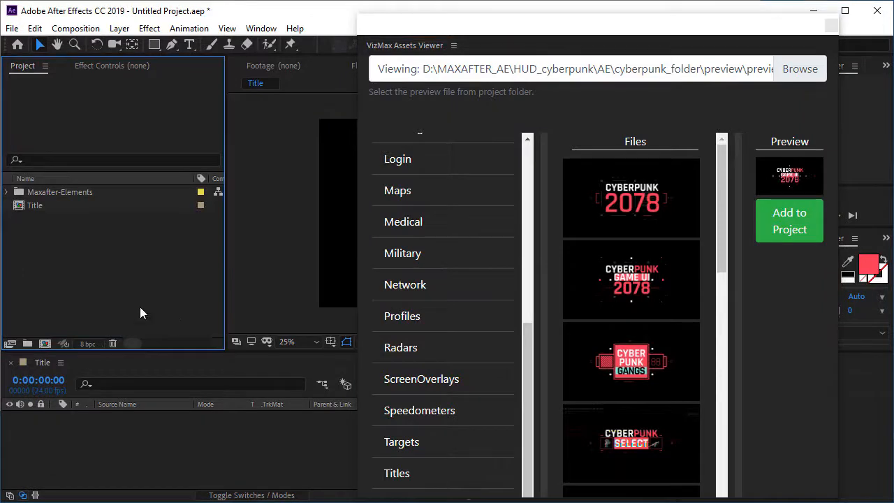
Add the CYBERPUNK GAME UI 2078 template to the Title composition as its target and move the viewer window out of the way
left_click(39, 204)
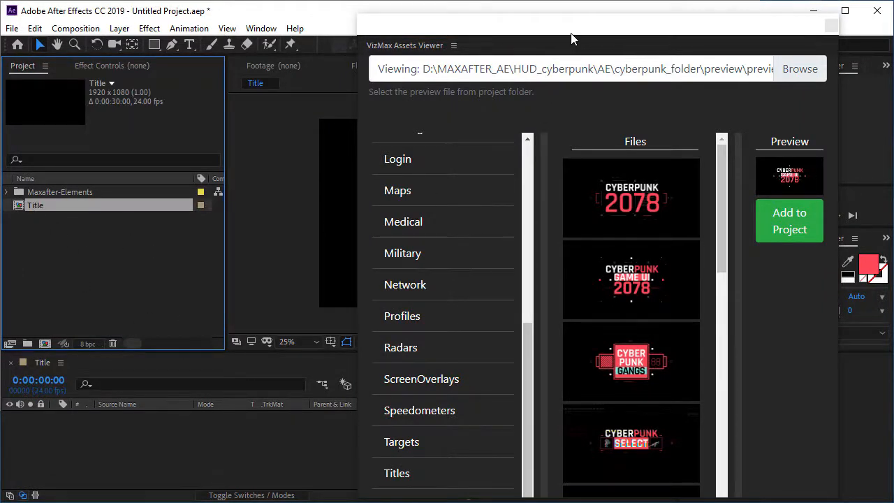
left_click_drag(571, 38, 525, 44)
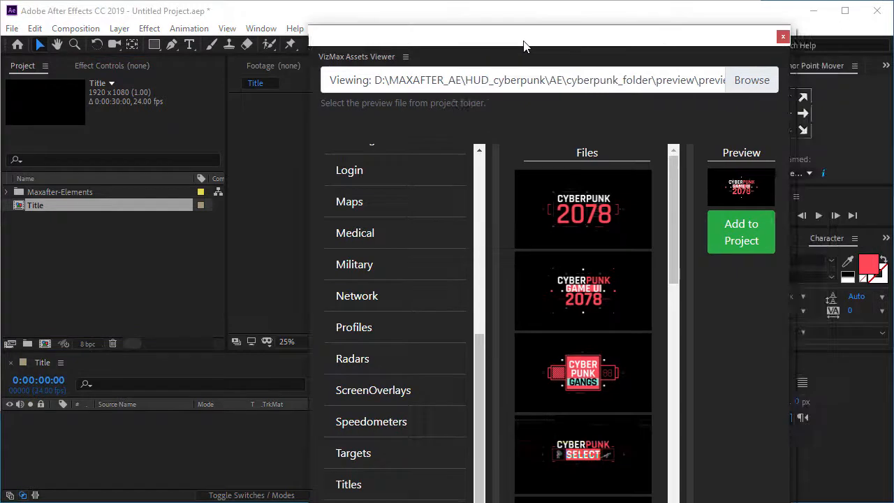
left_click(737, 236)
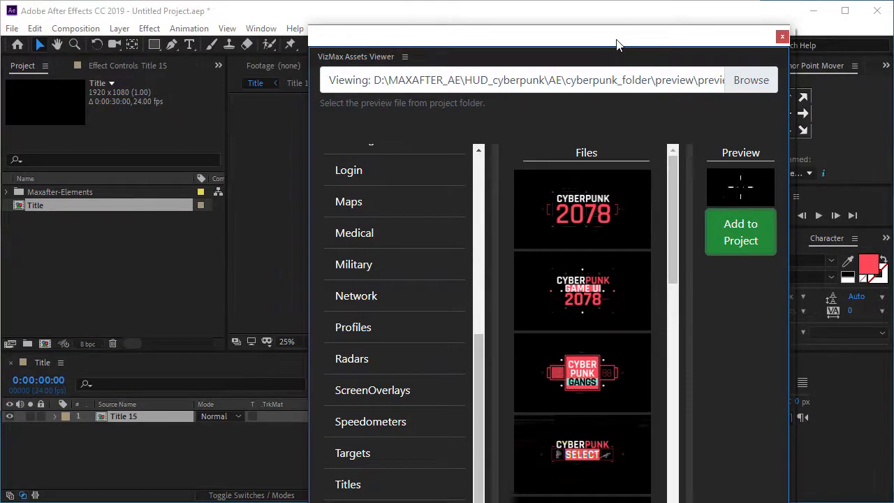
left_click_drag(611, 44, 893, 49)
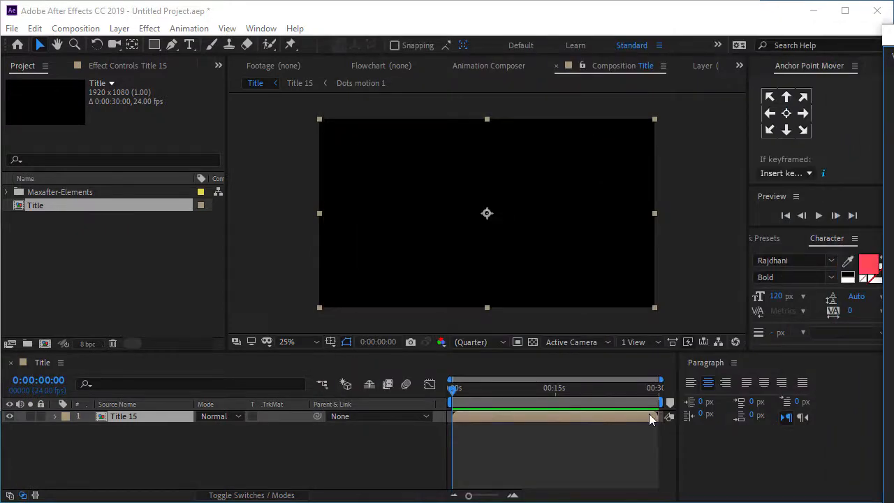
Scrub through and play back the opening seconds of the Title composition to check the added title animation
left_click(487, 391)
mouse_move(486, 391)
left_mouse_down()
mouse_move(463, 390)
mouse_move(480, 390)
left_mouse_up()
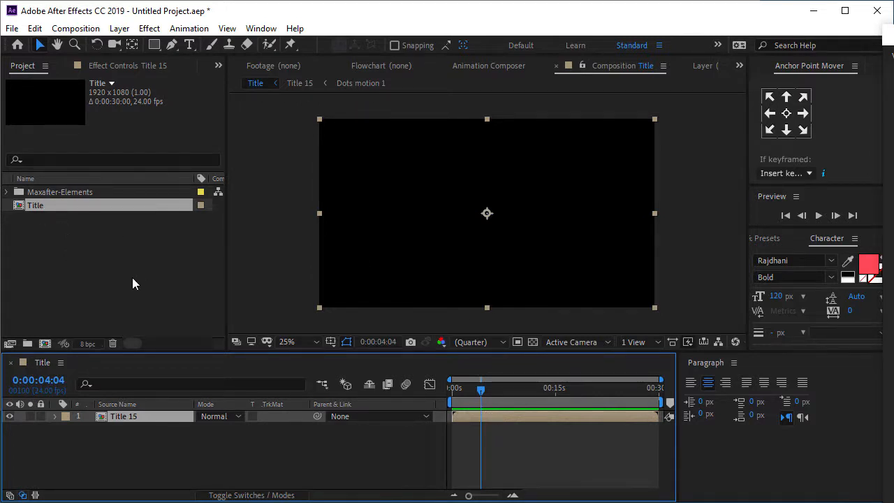
mouse_move(484, 393)
left_mouse_down()
mouse_move(445, 394)
mouse_move(525, 393)
mouse_move(460, 403)
mouse_move(469, 400)
left_mouse_up()
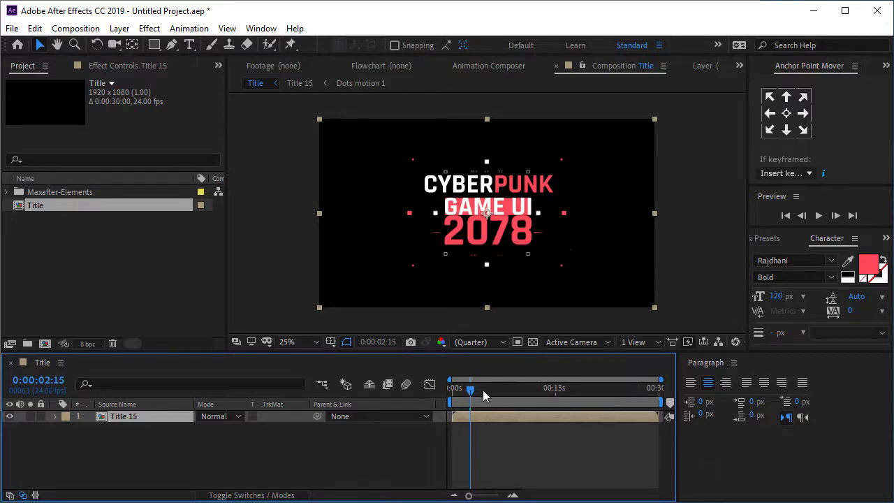
left_click_drag(482, 389, 429, 389)
key("space")
key("space")
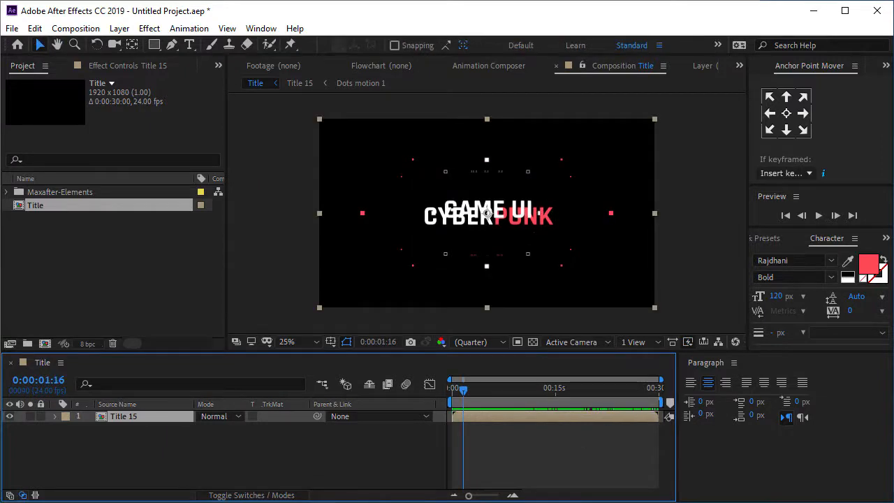
Add the CYBER PUNK GANGS template to the Title composition and move the viewer window aside again
left_click_drag(892, 33, 720, 3)
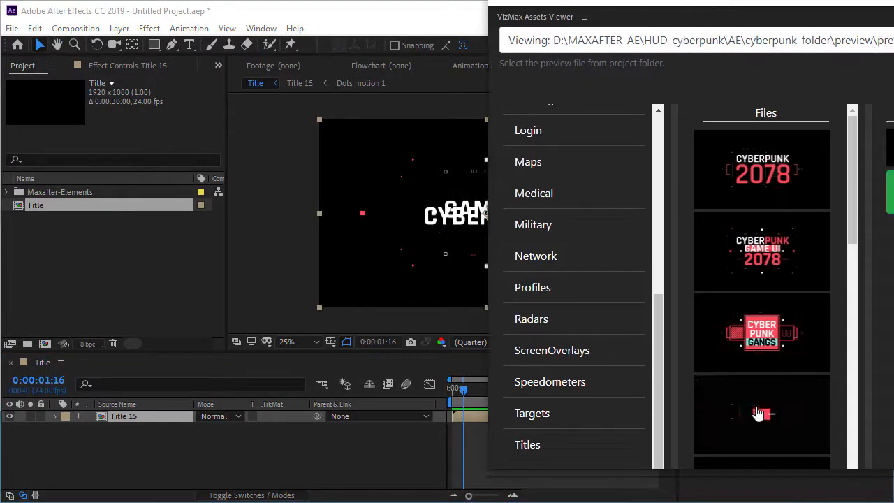
left_click(759, 336)
left_click(891, 191)
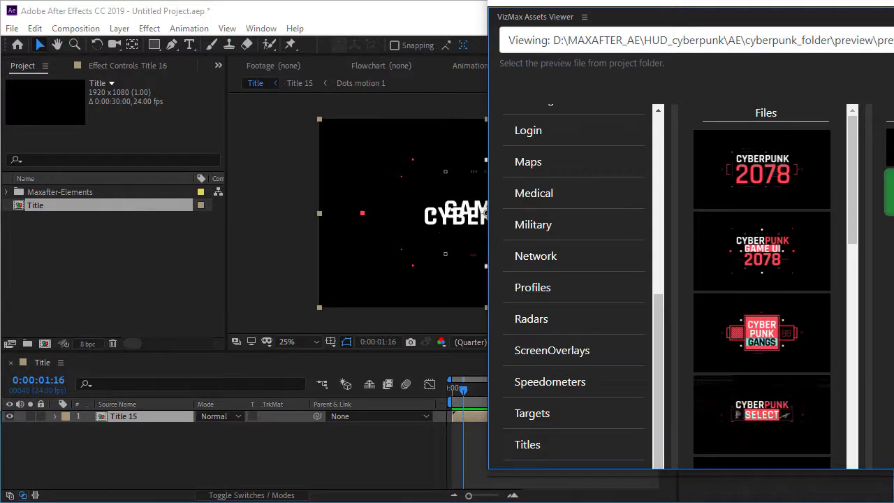
left_click_drag(727, 4, 893, 25)
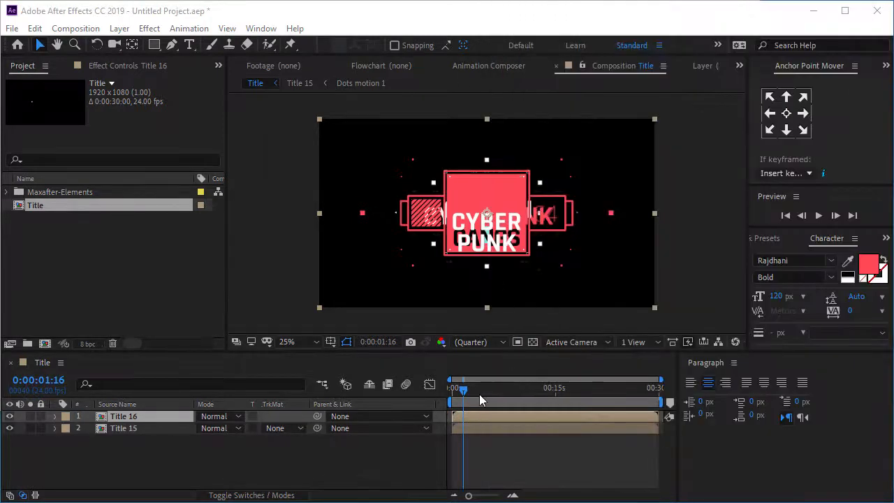
Shift the CYBER PUNK GANGS title to the left of the frame at 0:00:09:00, and delete its layer from the composition
left_click_drag(479, 394, 514, 420)
left_click_drag(485, 243, 411, 250)
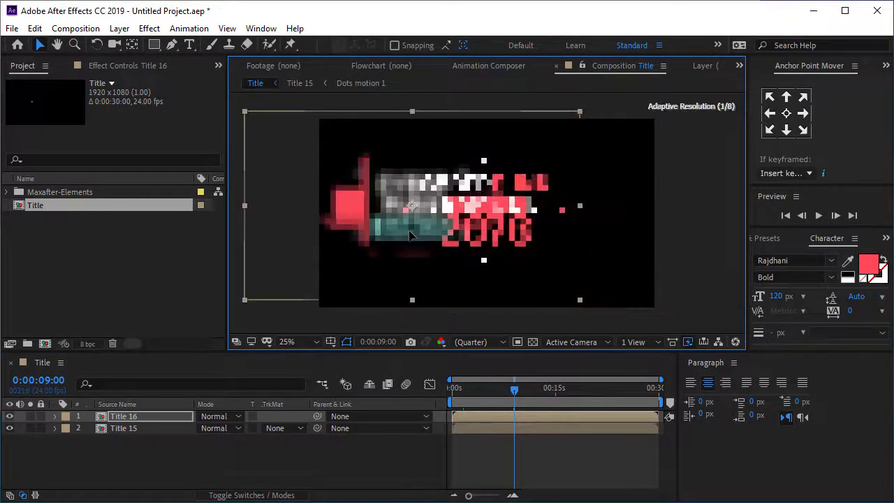
left_click(513, 419)
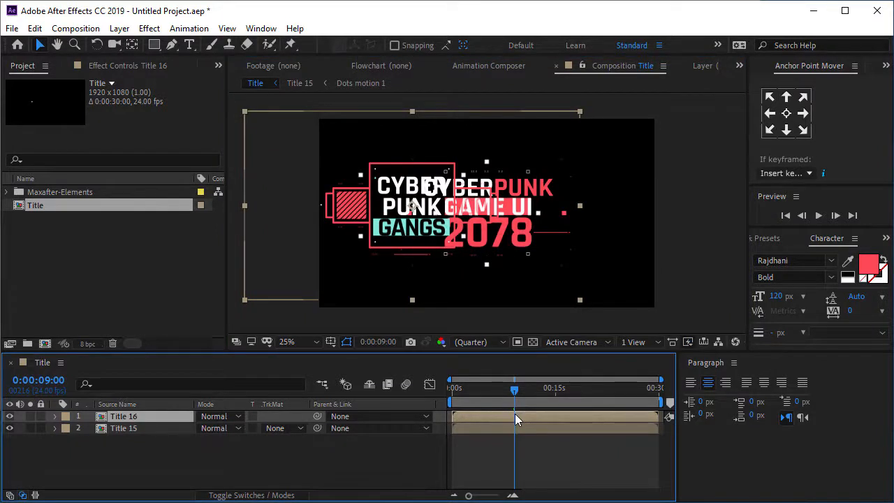
key("Delete")
left_click(515, 237)
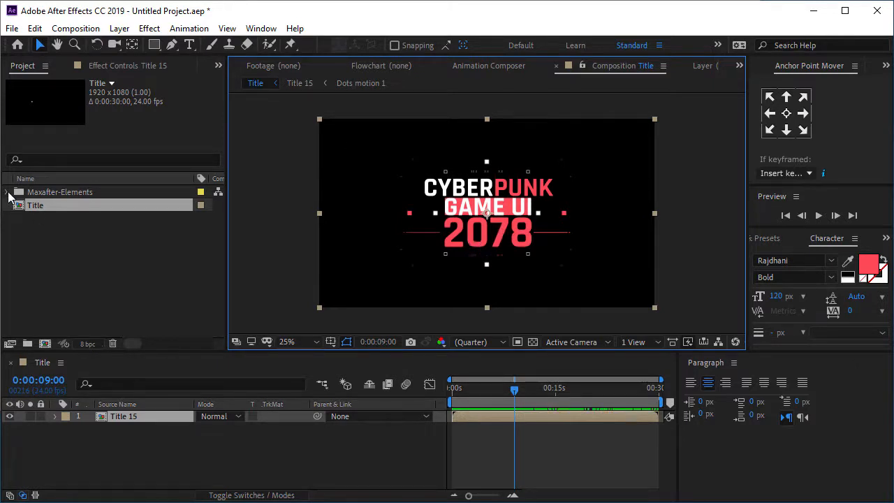
Expand the Maxafter-Elements folder through source.aep and 1. Final to Main Elements, and look through its category folders
left_click(90, 193)
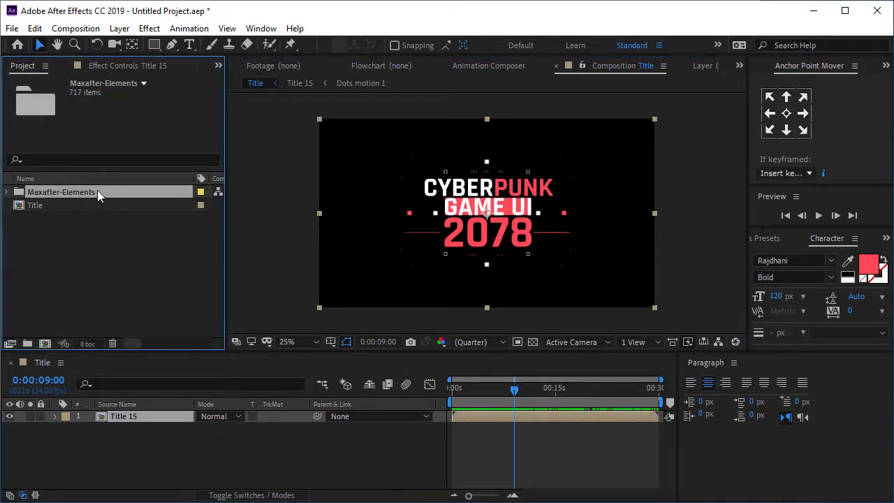
left_click(8, 192)
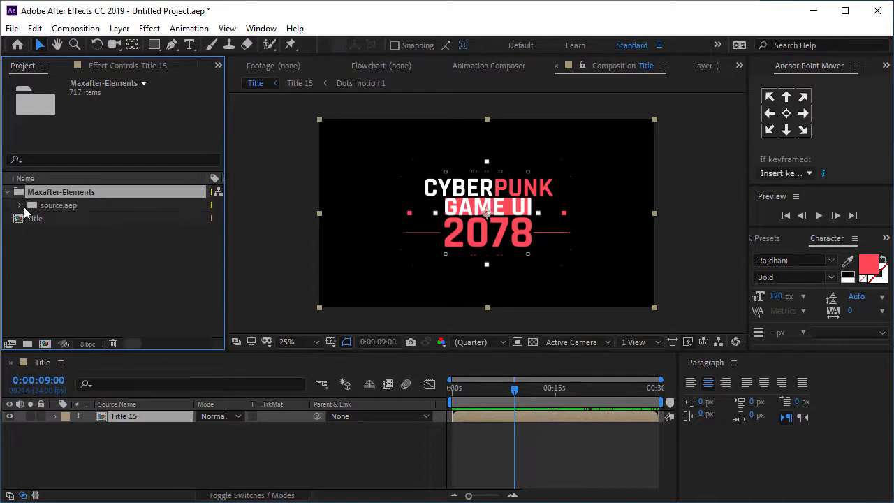
left_click(20, 206)
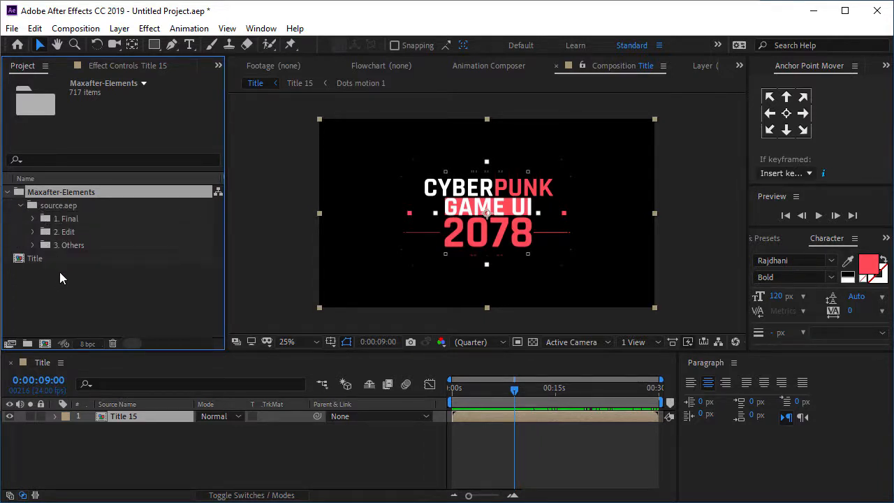
mouse_move(603, 1)
left_mouse_down()
mouse_move(604, 94)
mouse_move(614, 1)
left_mouse_up()
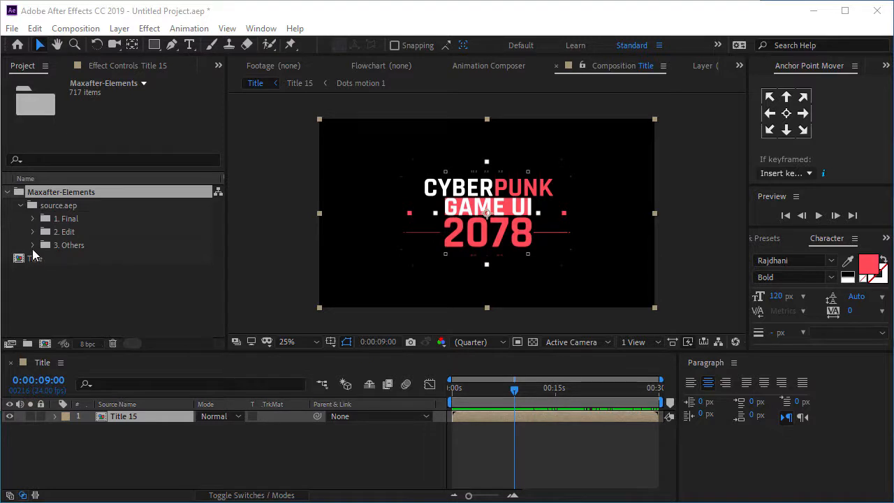
left_click(32, 218)
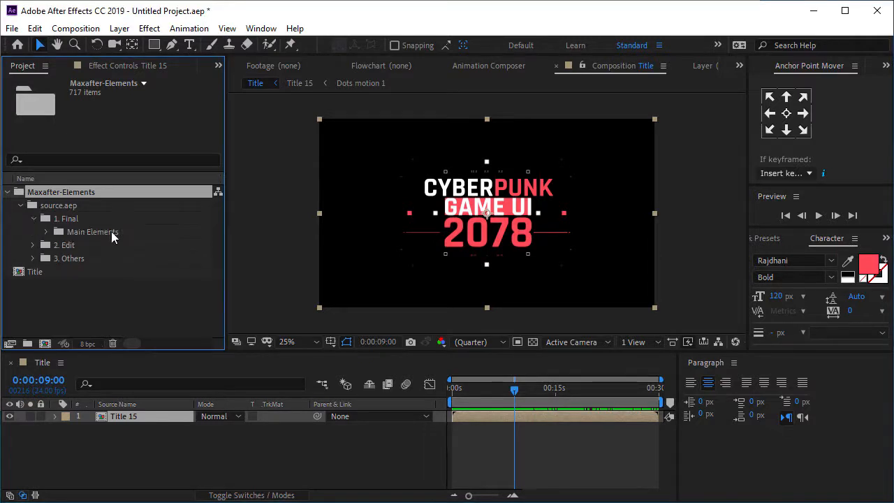
left_click(47, 231)
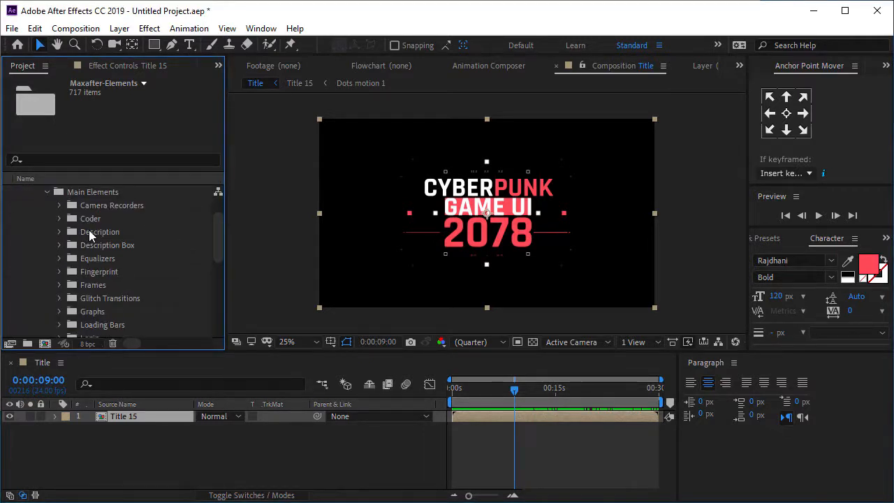
scroll(89, 229, "down", 5)
scroll(90, 240, "up", 2)
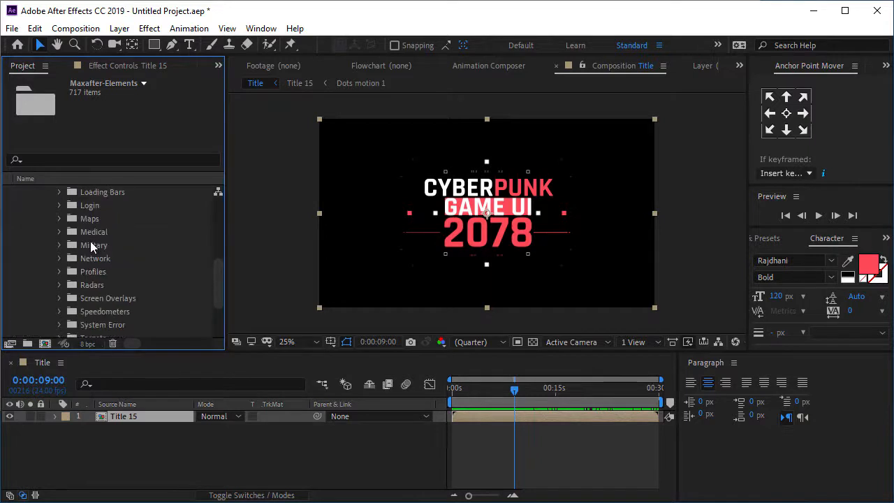
scroll(105, 277, "down", 1)
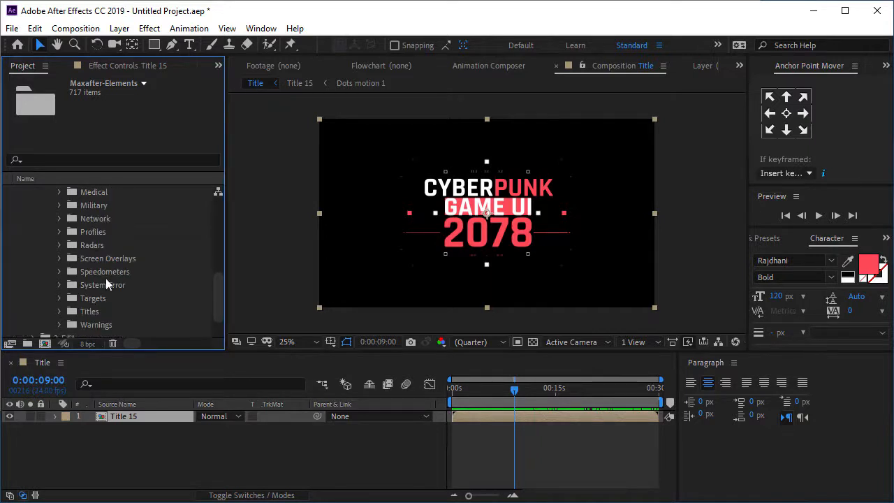
Open the Title 01 and Title 04 compositions from the Titles folder and preview Title 04 at 0:00:02:22
double_click(90, 313)
left_click(103, 209)
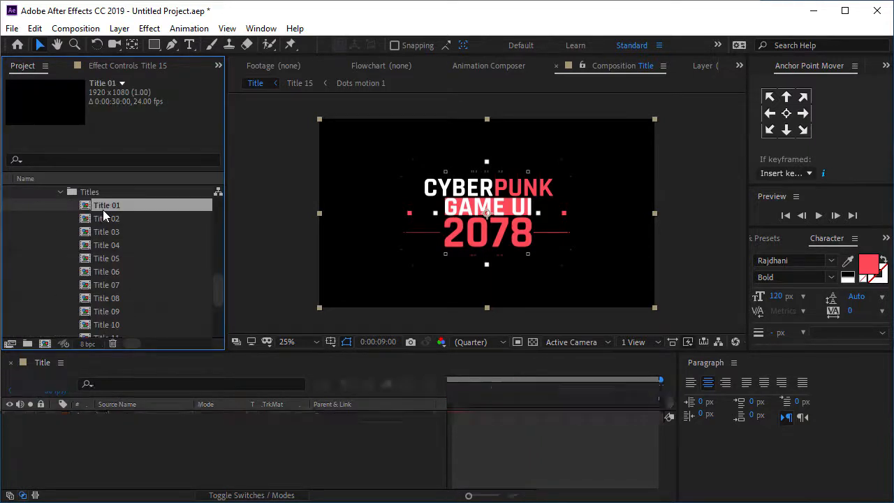
double_click(103, 210)
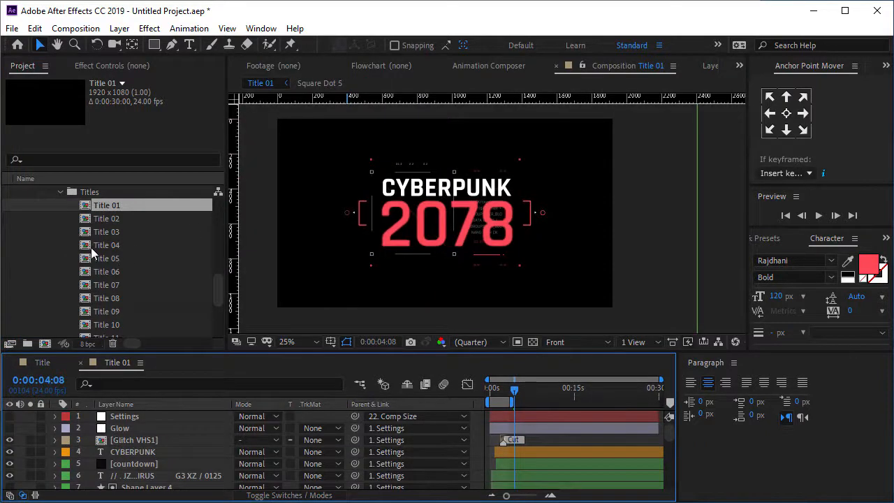
double_click(95, 245)
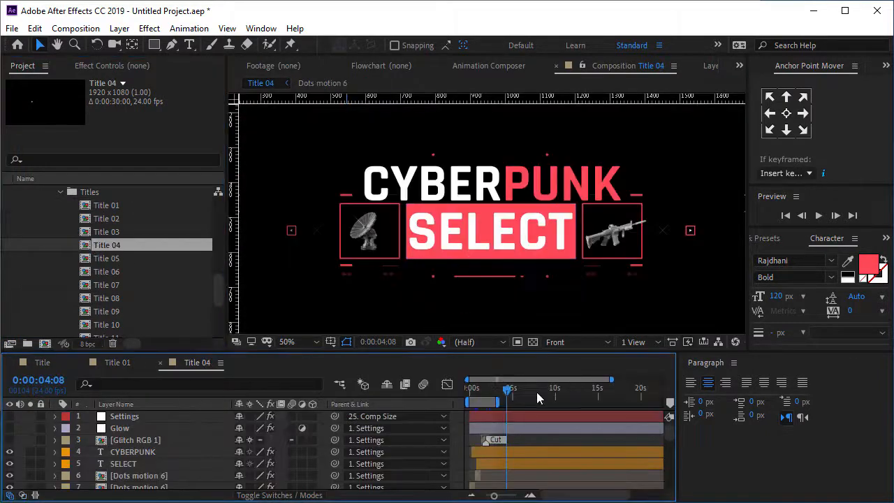
left_click_drag(537, 393, 495, 393)
Collapse the Titles folder and compare the Main Elements folders with the VizMax Assets Viewer categories, moving the viewer window aside again
scroll(119, 262, "up", 2)
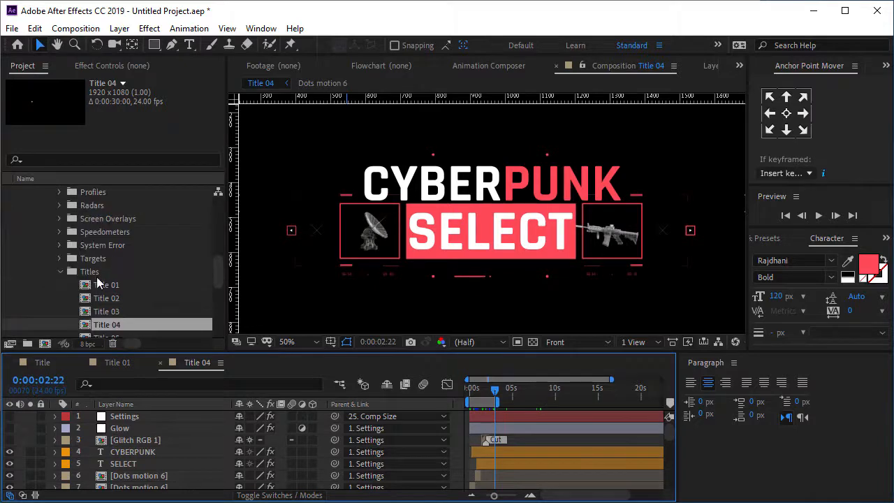
left_click(59, 271)
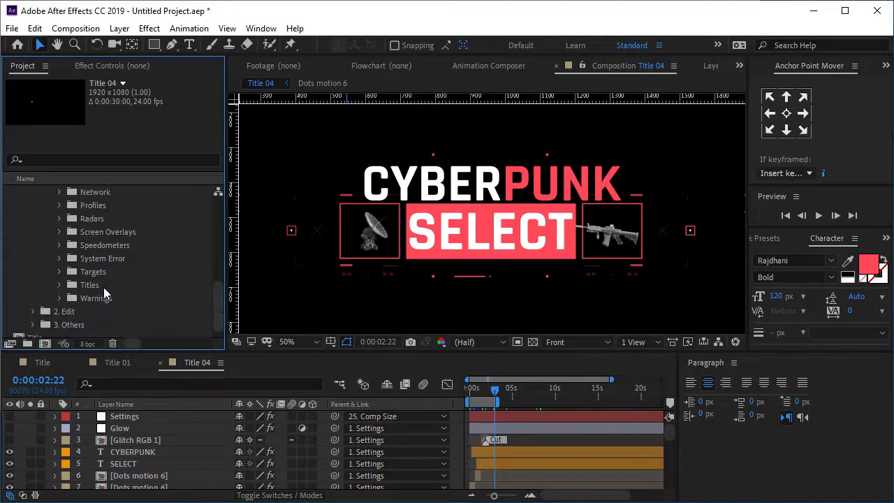
scroll(104, 287, "up", 6)
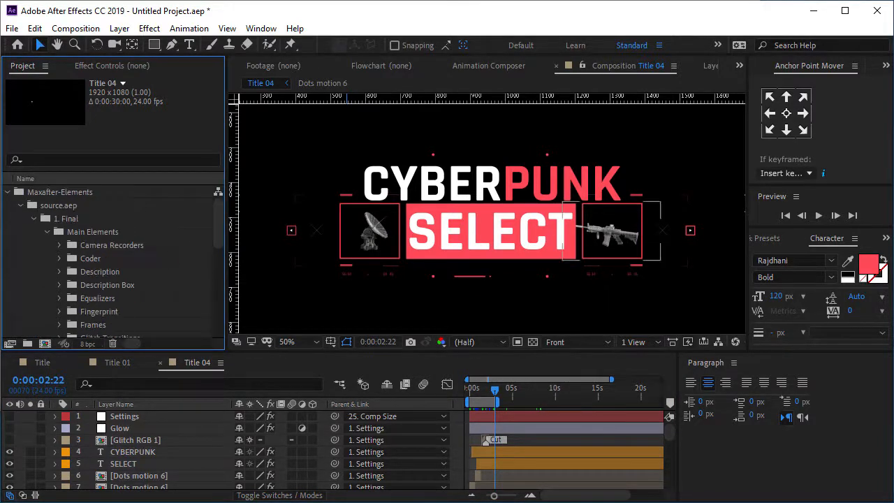
left_click_drag(893, 15, 572, 28)
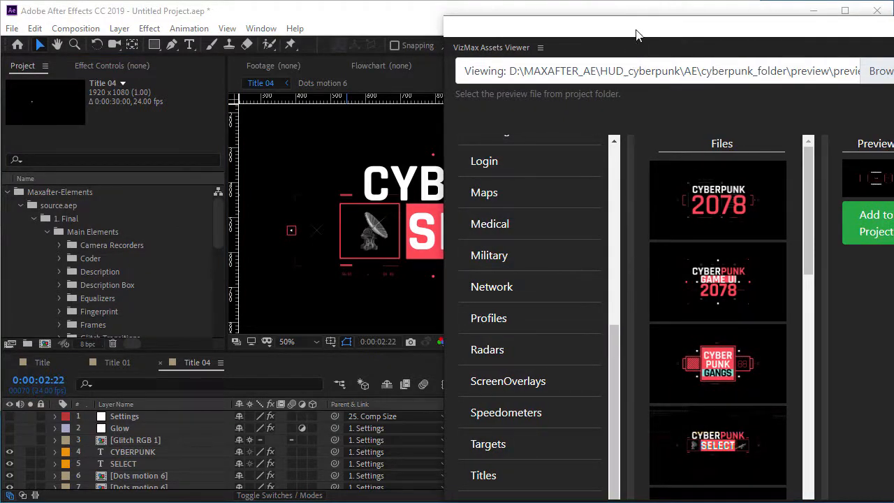
left_click_drag(635, 35, 892, 35)
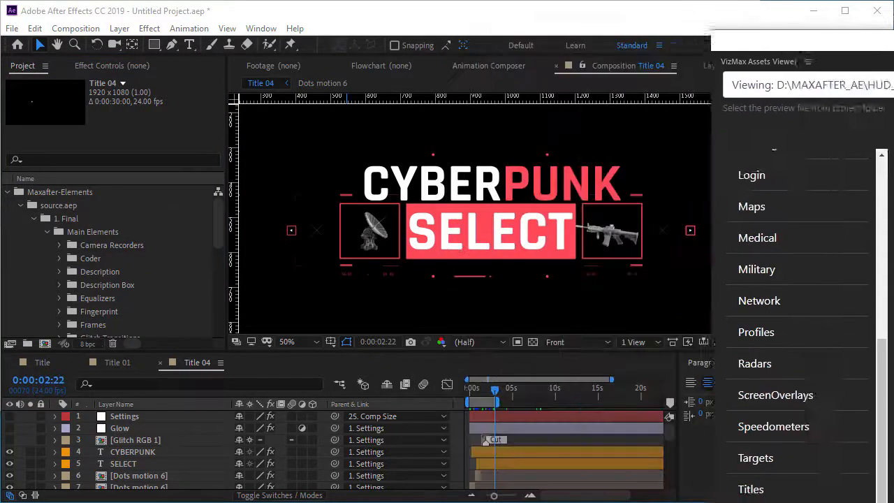
Collapse 1. Final, look through the Color and Photos/Videos items inside 2. Edit, and bring up the Title composition
left_click(33, 218)
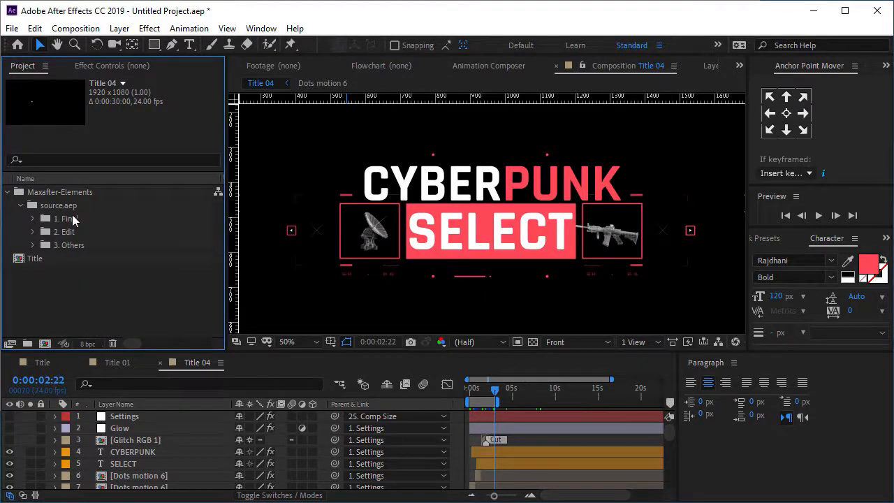
left_click(76, 274)
left_click(33, 231)
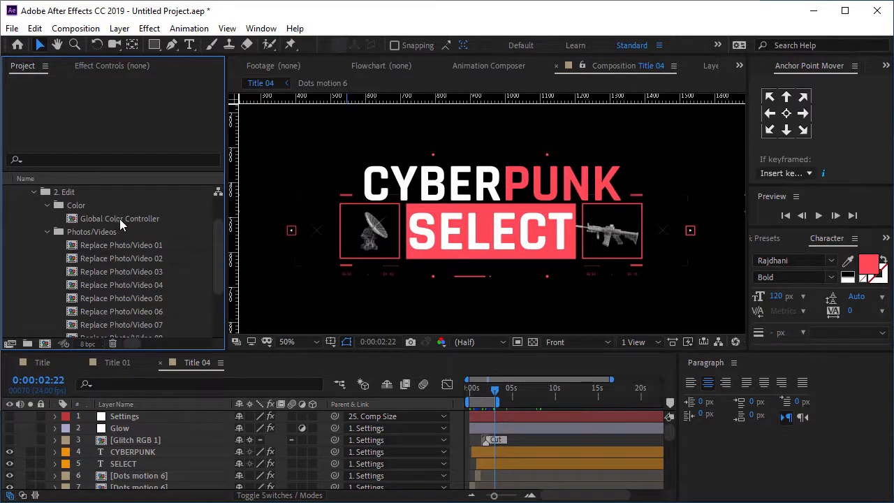
scroll(119, 218, "down", 2)
left_click(33, 325)
double_click(32, 325)
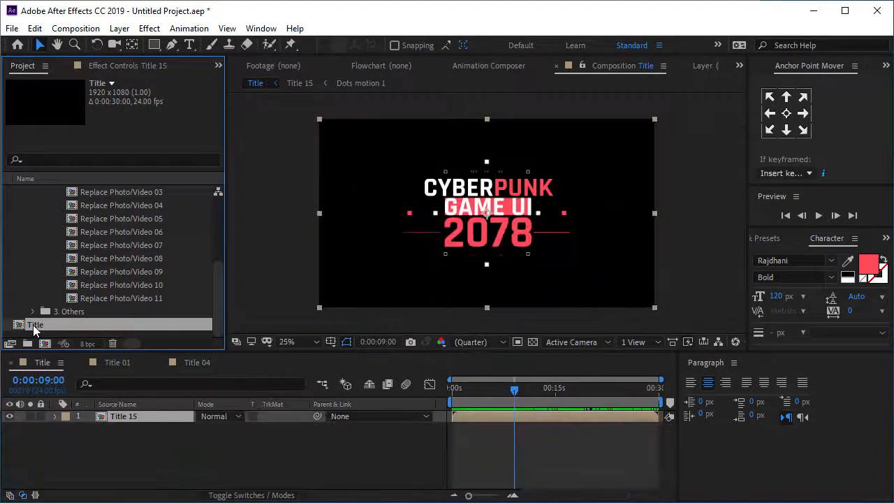
Open the Global Color Controller composition and show the effect controls of its Global Color layer
scroll(160, 296, "up", 3)
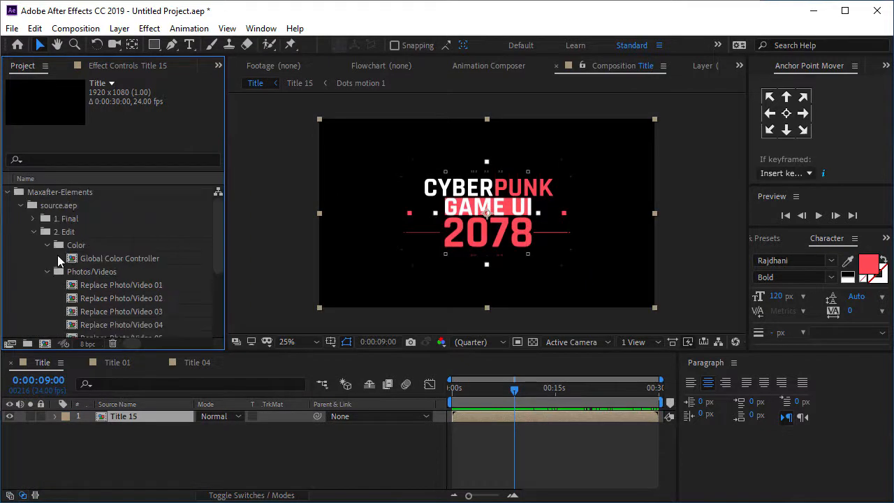
double_click(100, 258)
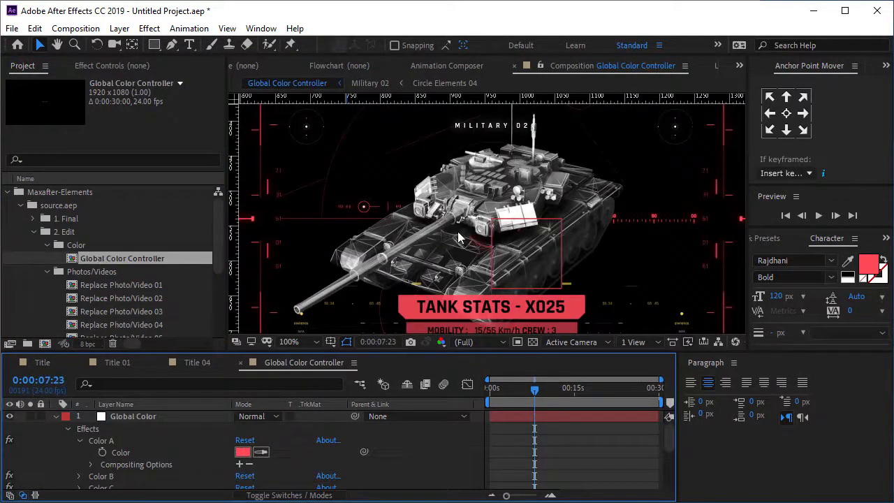
key("comma")
key("comma")
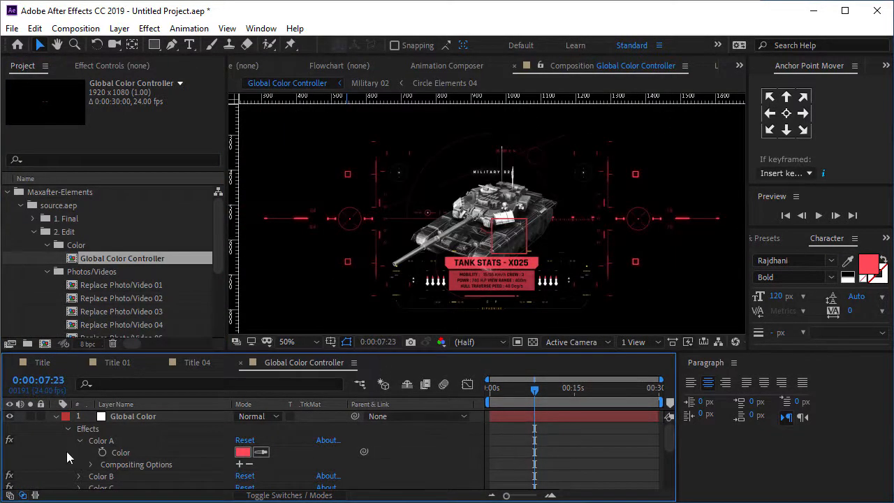
scroll(135, 439, "down", 1)
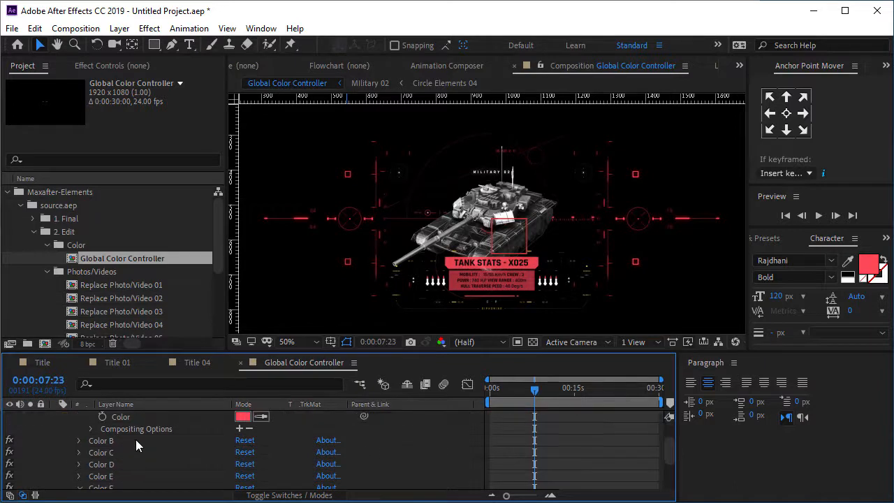
scroll(135, 440, "up", 1)
left_click(95, 441)
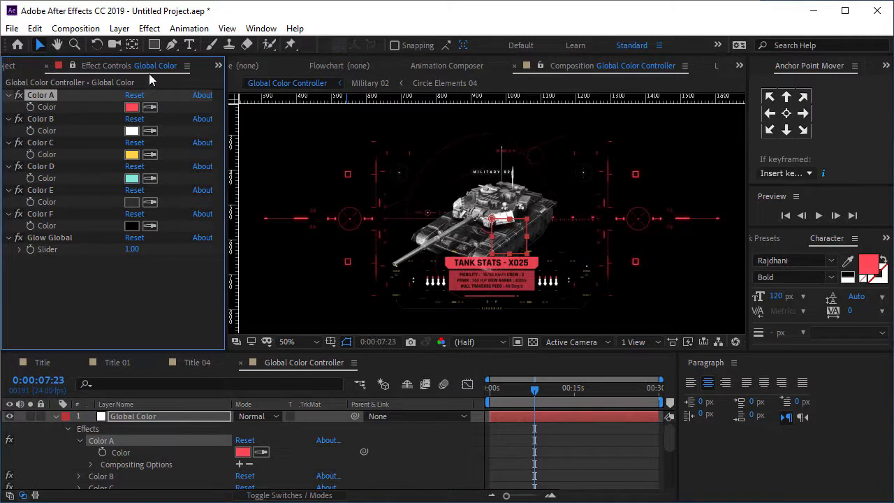
Collapse the Maxafter-Elements folder, reopen the Title composition and move its current time to 0:00:10:01
left_click(218, 66)
left_click(236, 82)
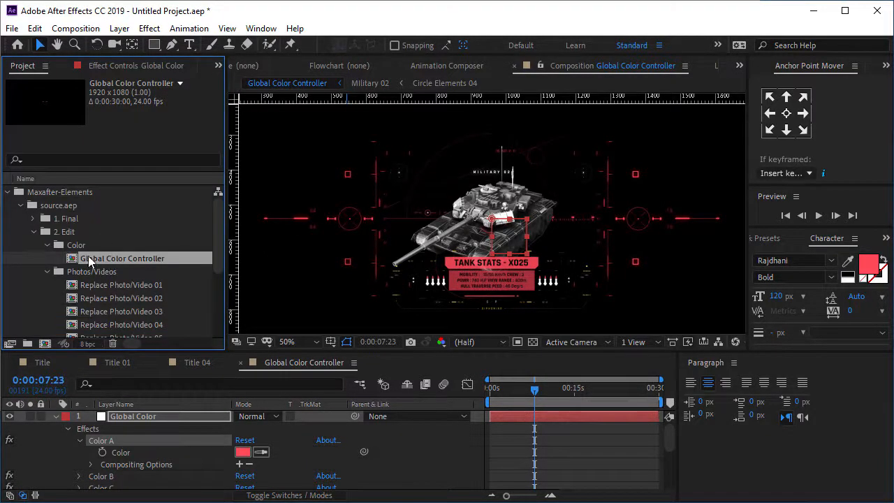
left_click(8, 192)
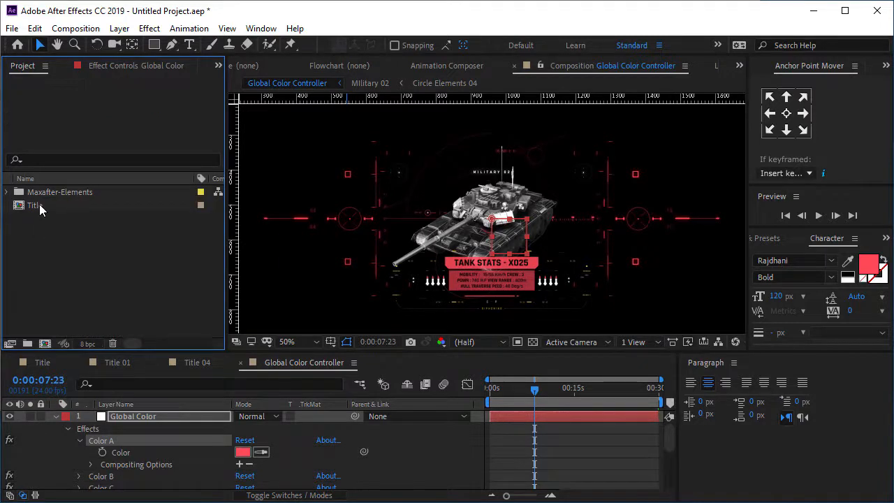
double_click(39, 205)
left_click_drag(490, 388, 521, 388)
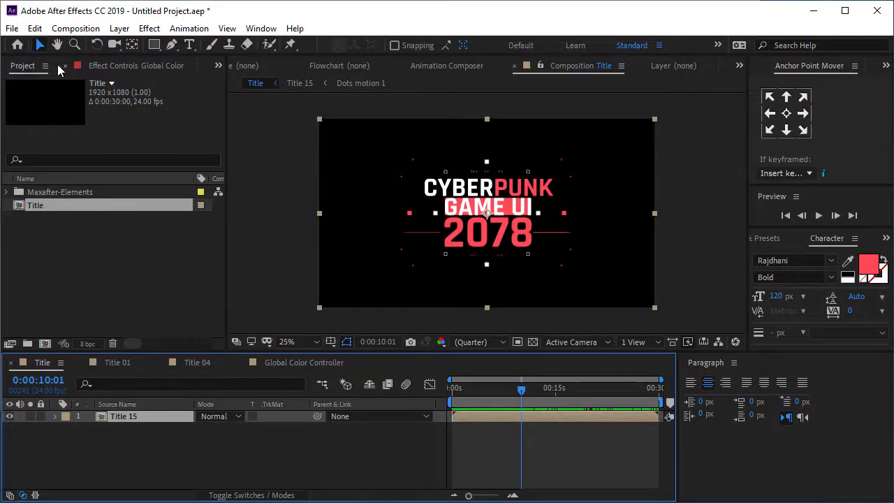
Set Color A of the Global Color layer to cyan 16BFDD while viewing the Title composition
left_click(132, 65)
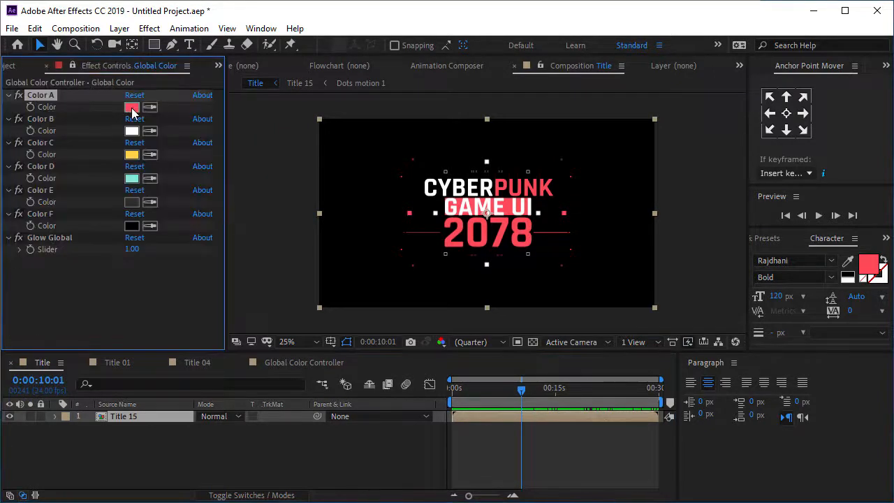
left_click(132, 107)
left_click_drag(502, 374, 260, 236)
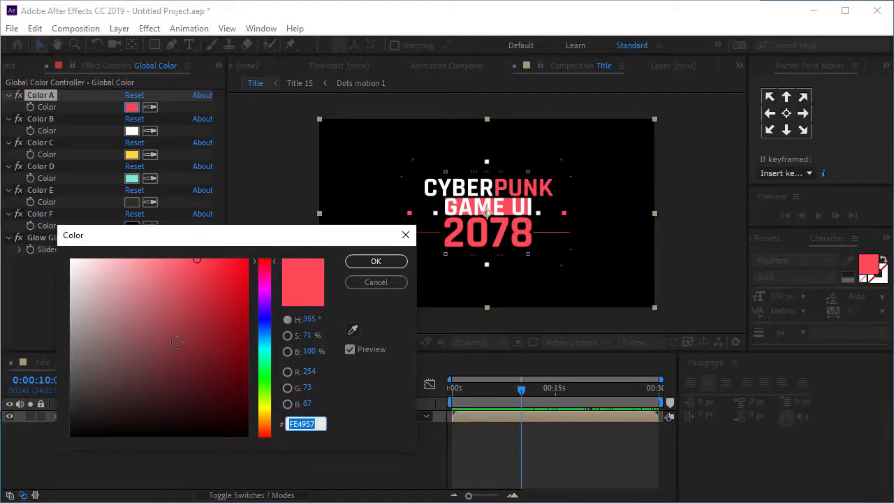
left_click(264, 343)
left_click(231, 281)
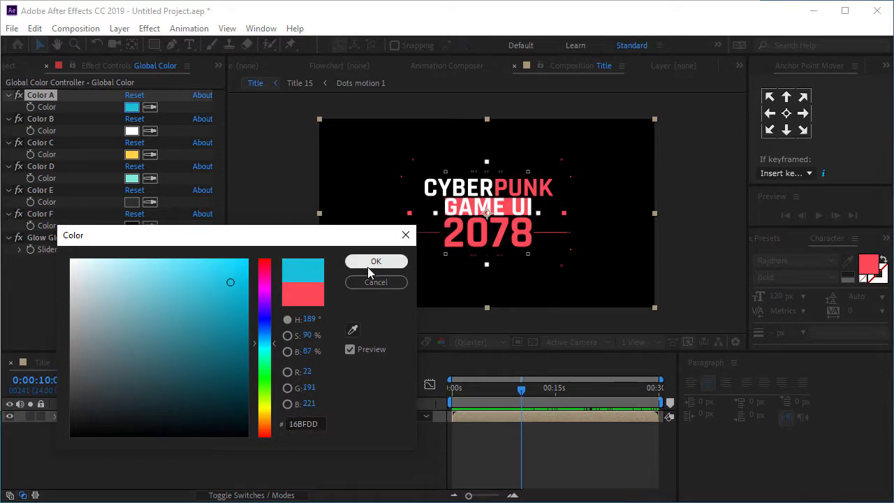
left_click(367, 266)
key("period")
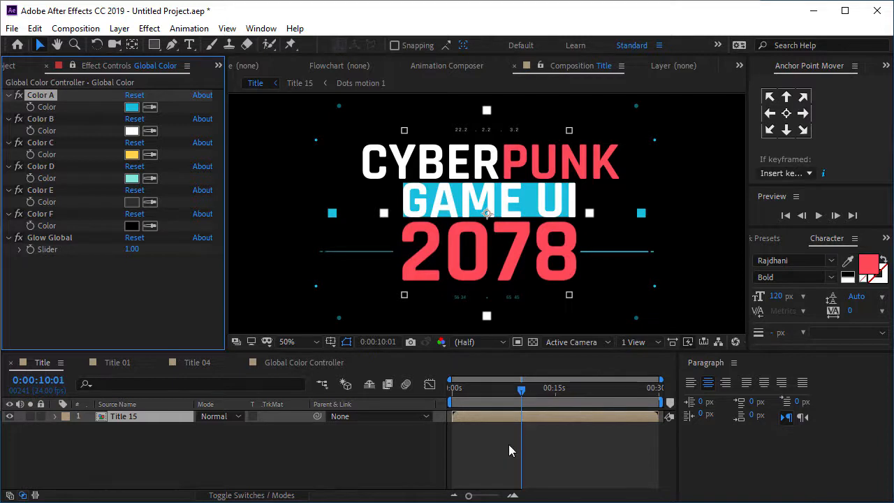
Open the nested Title 15 composition and change the fill color of the 2078 text layer to light blue
double_click(502, 416)
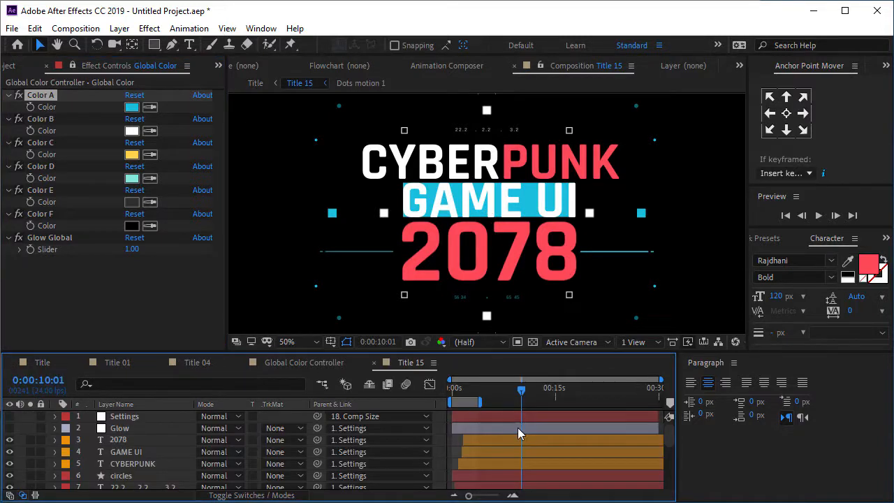
left_click(125, 439)
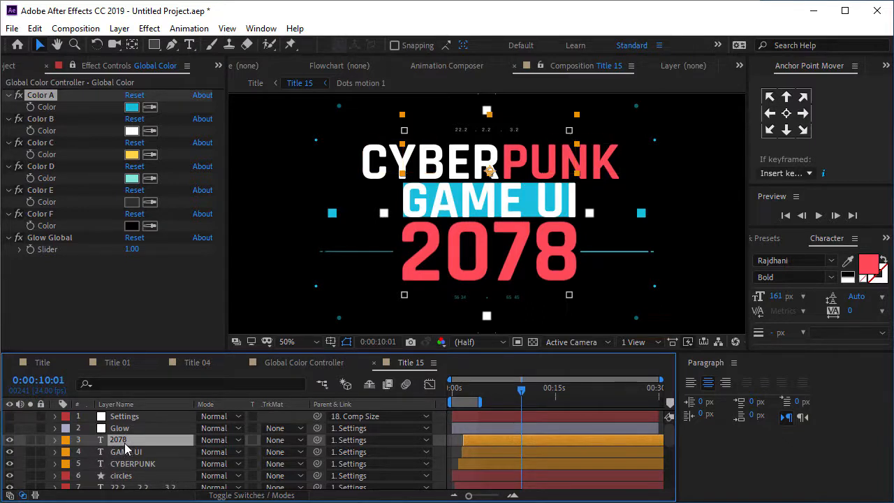
left_click(871, 266)
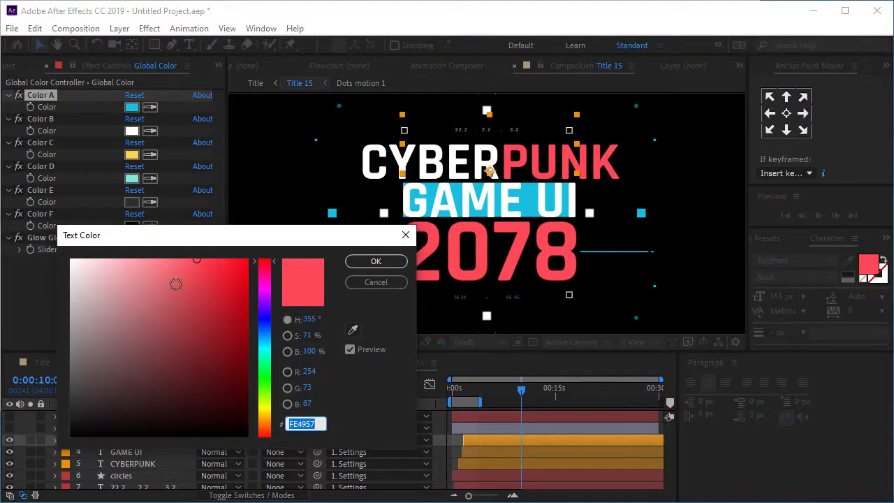
left_click(268, 339)
left_click(375, 261)
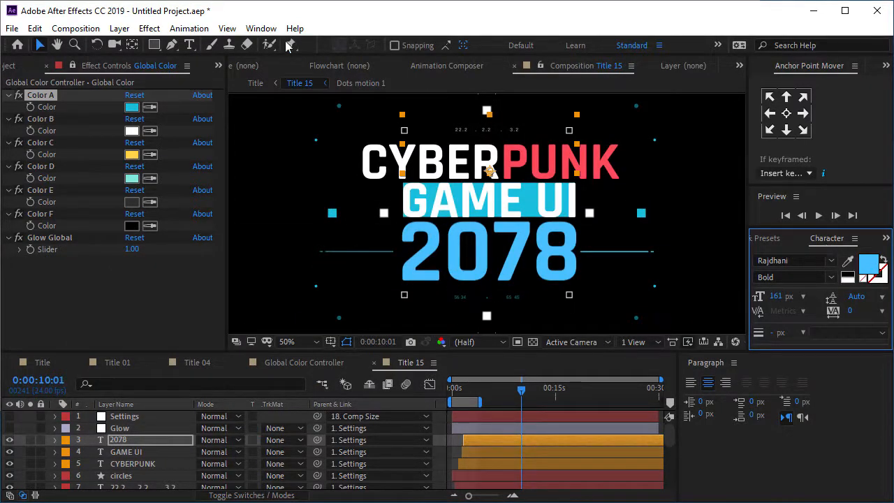
left_click(261, 28)
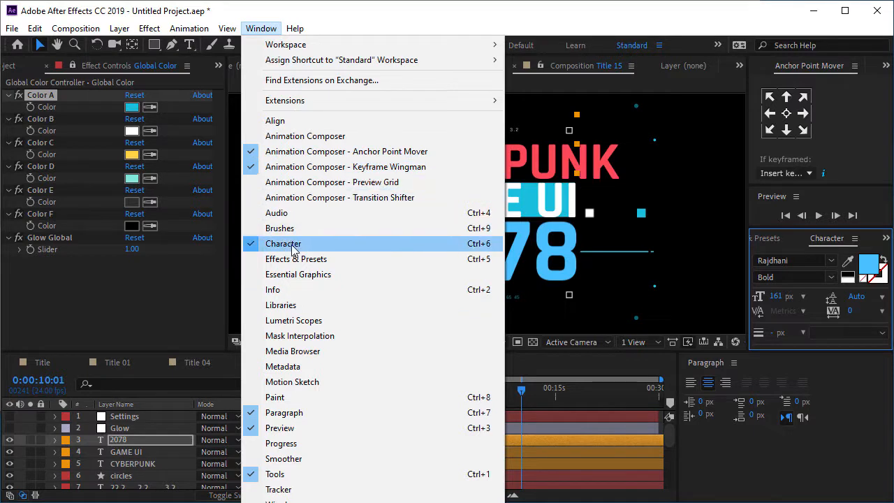
left_click(300, 197)
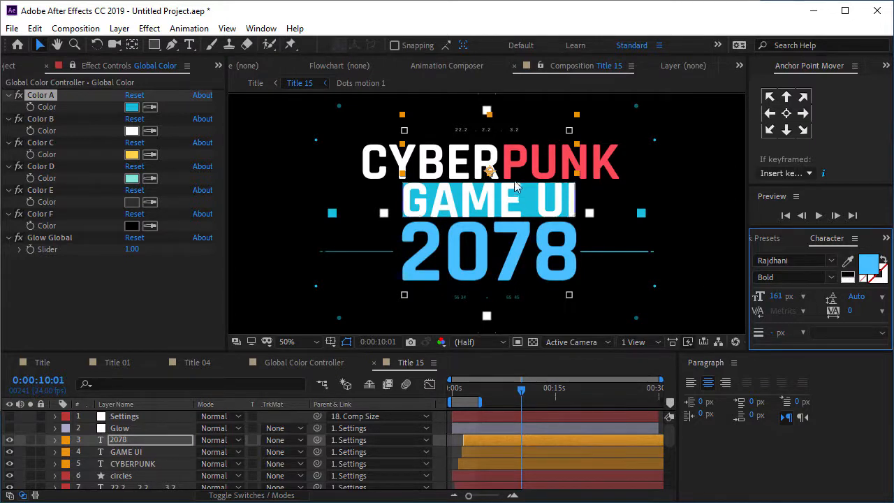
Set the fill color of the letters CYBER in the CYBERPUNK text layer to red
left_click(123, 465)
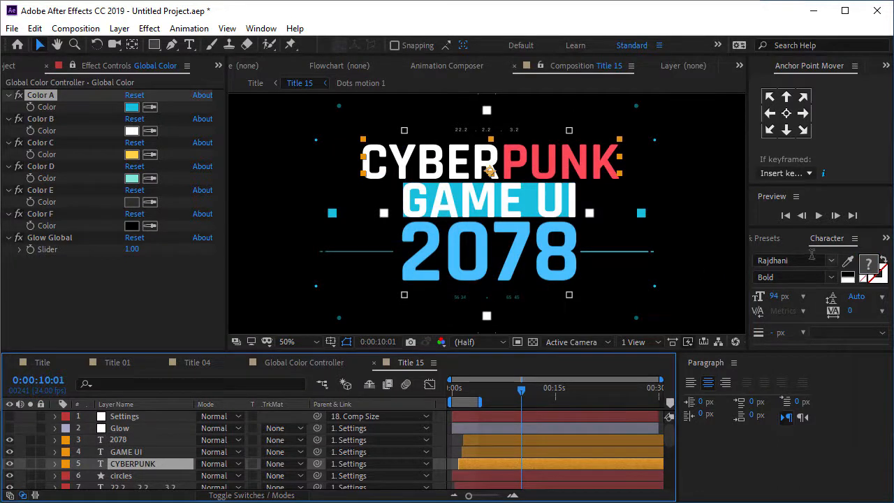
left_click(190, 46)
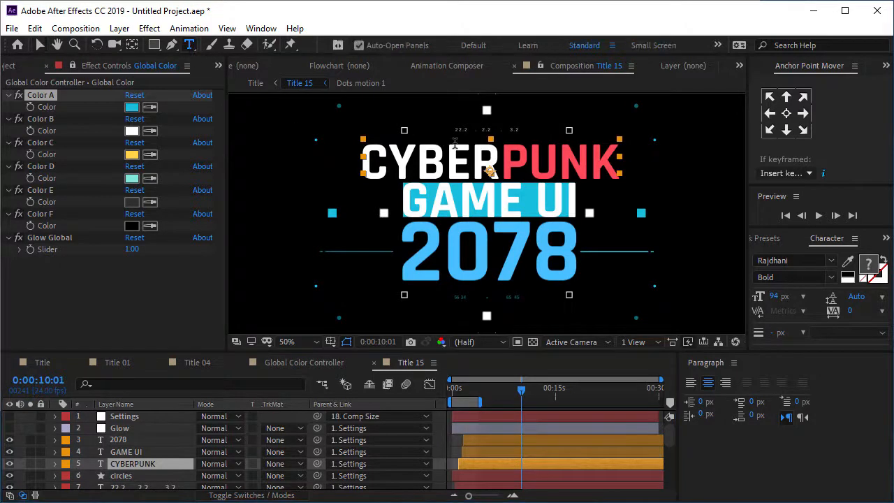
left_click_drag(497, 157, 320, 157)
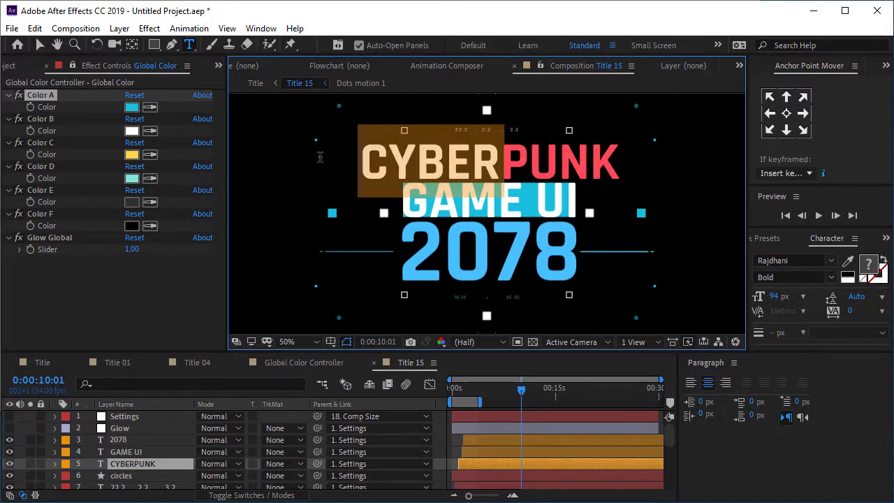
left_click(869, 269)
left_click(206, 277)
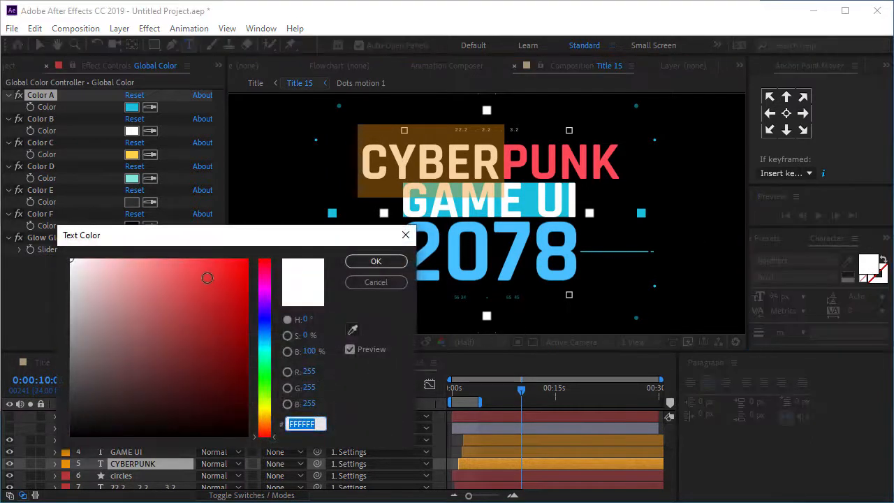
left_click(375, 261)
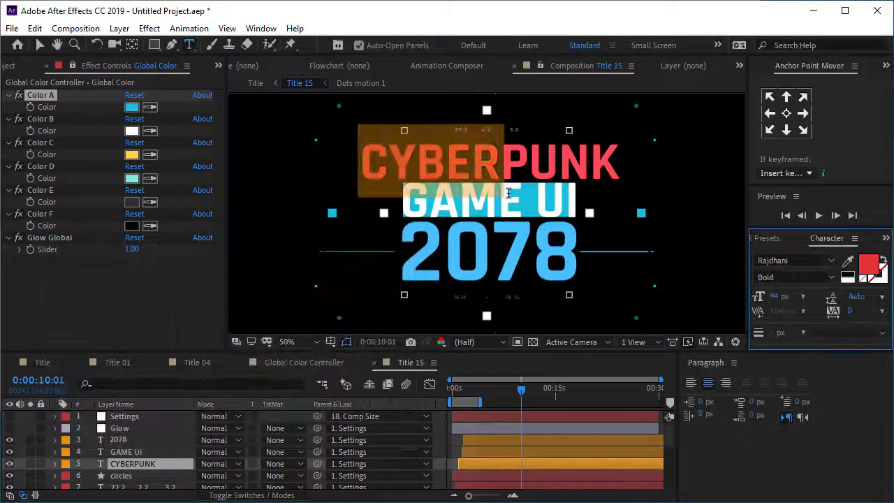
Set the fill color of the letters PUNK in the CYBERPUNK text layer to white FFFFFF
left_click_drag(500, 161, 661, 161)
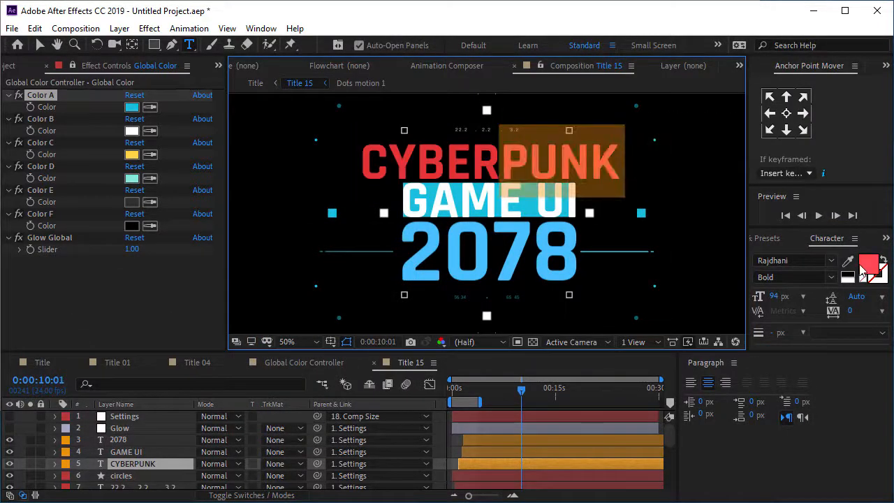
left_click(867, 264)
left_click_drag(121, 289, 69, 258)
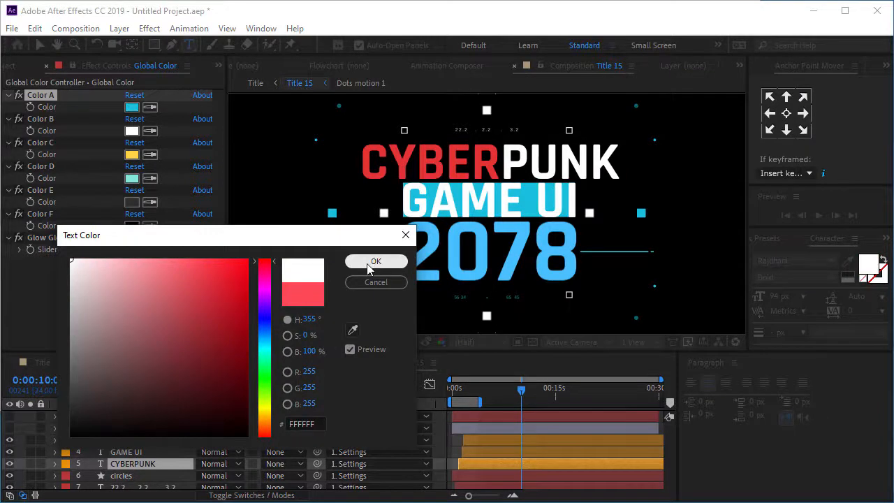
left_click(369, 266)
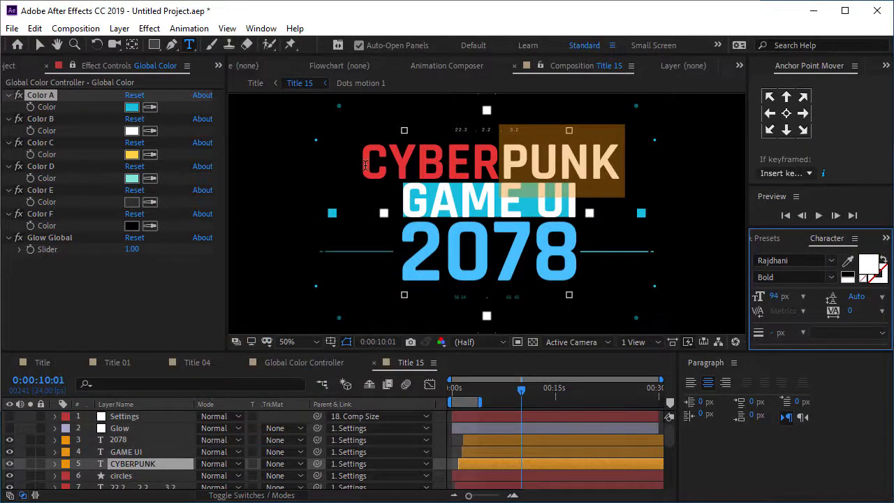
Recolor the whole CYBERPUNK text layer with a single bright green fill
left_click(470, 455)
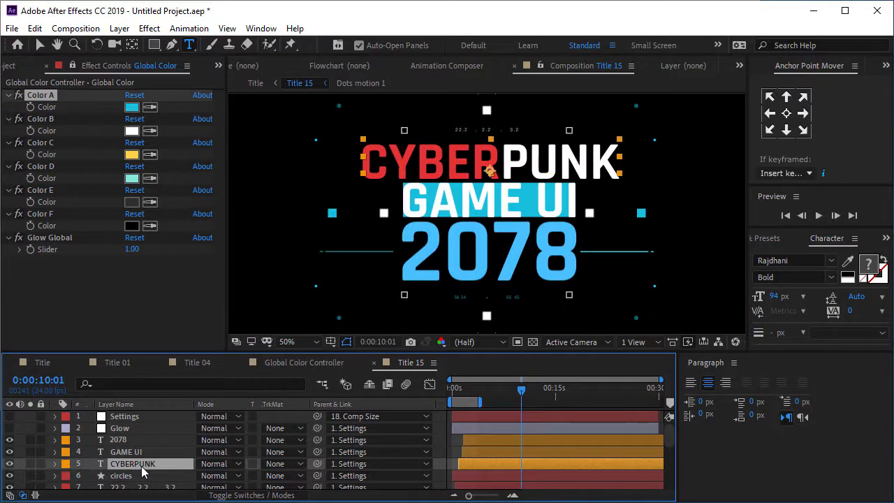
left_click(867, 264)
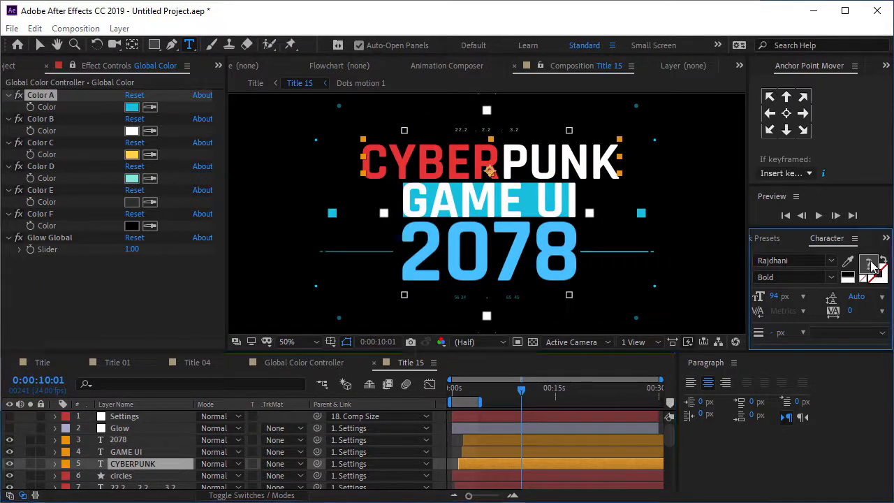
left_click(244, 274)
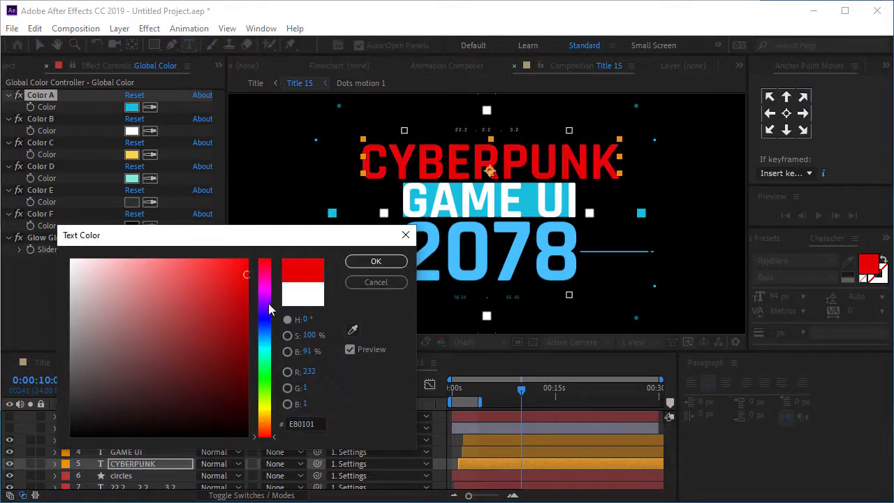
left_click_drag(270, 309, 269, 358)
left_click(376, 261)
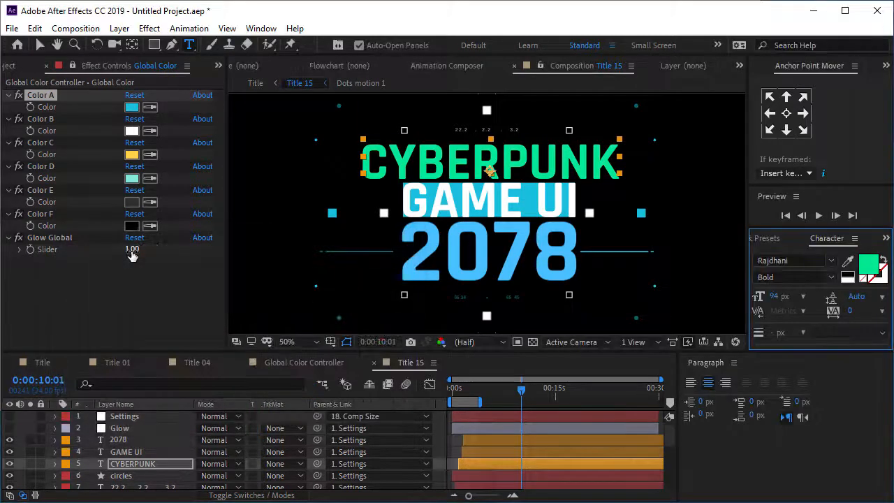
Replace the CYBERPUNK text with MAXAFTER and the 2078 text with 2077
double_click(479, 462)
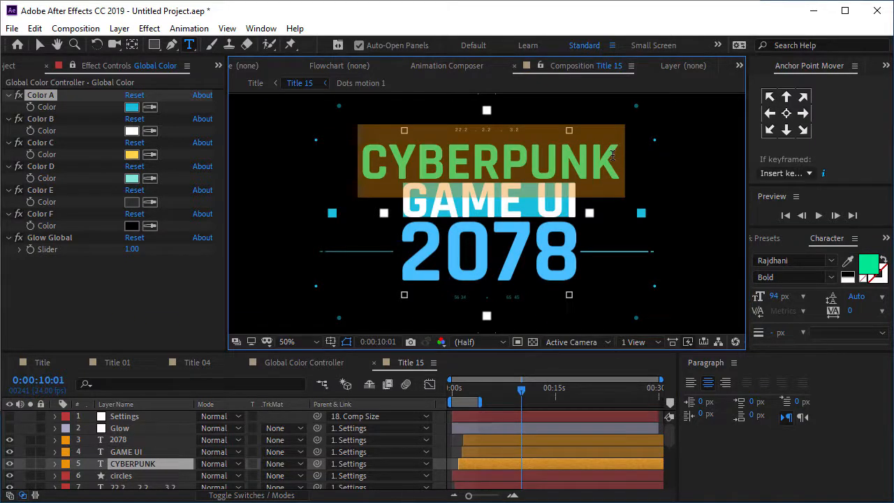
type("MAXAFTER")
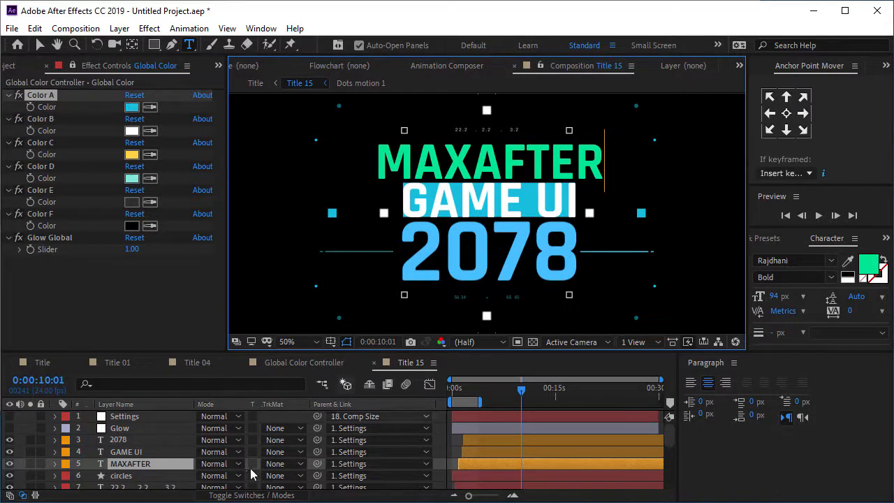
left_click(119, 439)
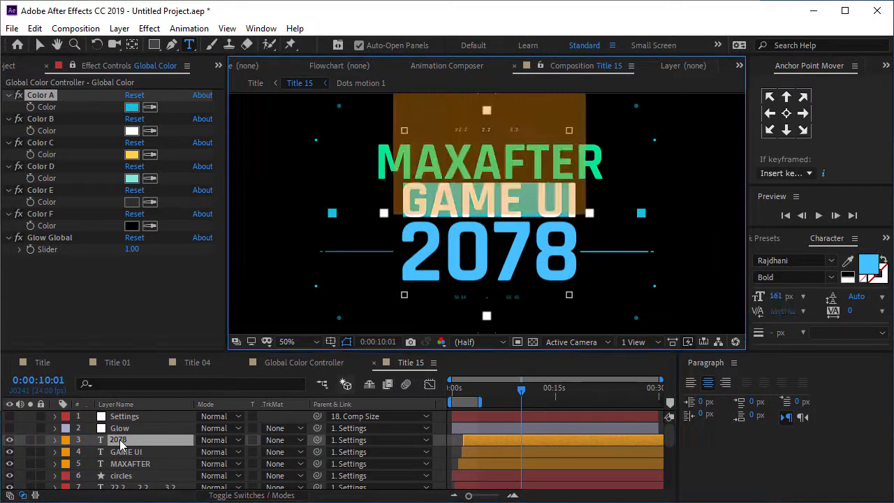
type("2077")
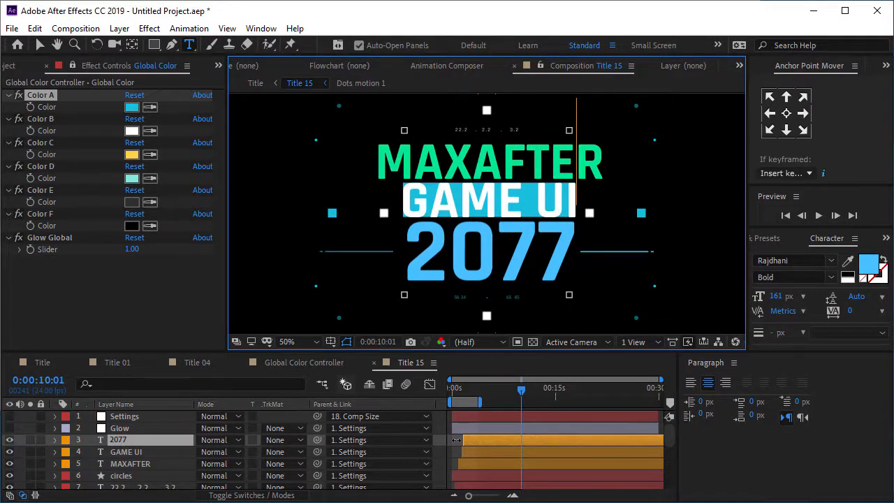
Preview the Title 15 animation from the start, stop playback and scrub the current time to 0:00:03:23
left_click(439, 453)
left_click_drag(459, 388, 397, 395)
key("comma")
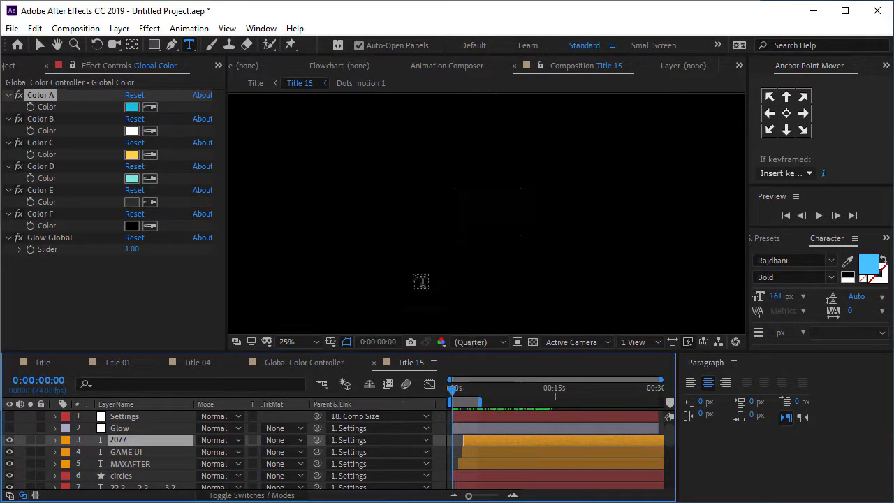
key("space")
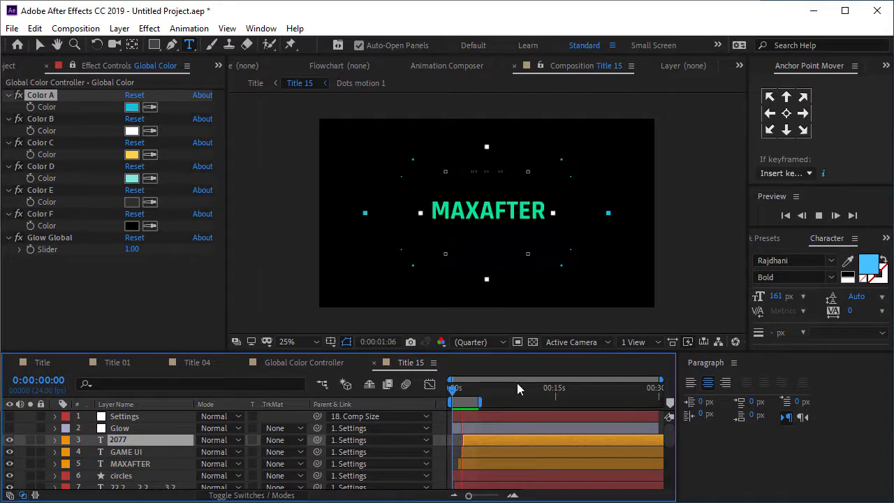
key("space")
mouse_move(467, 388)
left_mouse_down()
mouse_move(486, 388)
mouse_move(458, 388)
mouse_move(481, 381)
left_mouse_up()
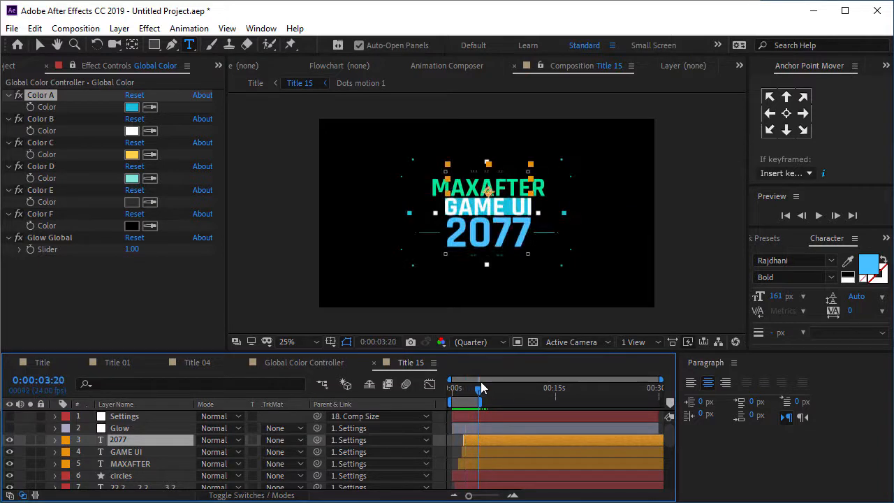
Show the project items, bring up the VizMax Assets Viewer and select the second template in the Profiles category
left_click(10, 67)
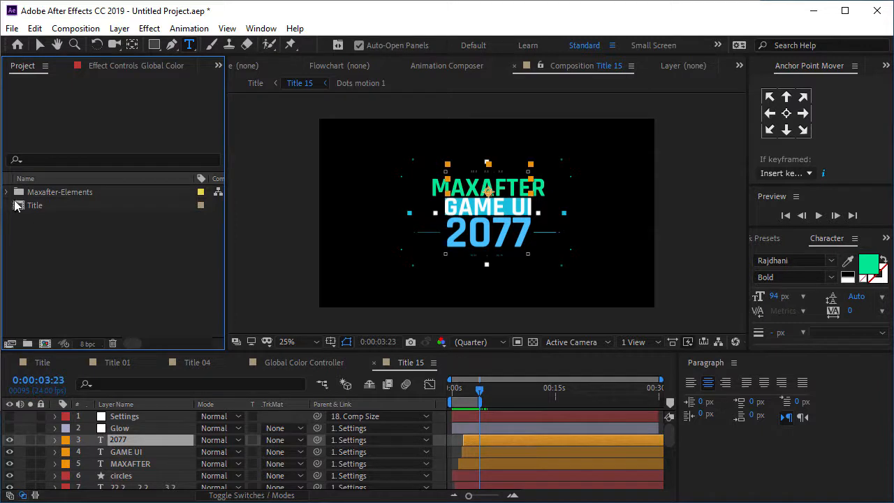
left_click_drag(893, 32, 494, 19)
left_click(550, 241)
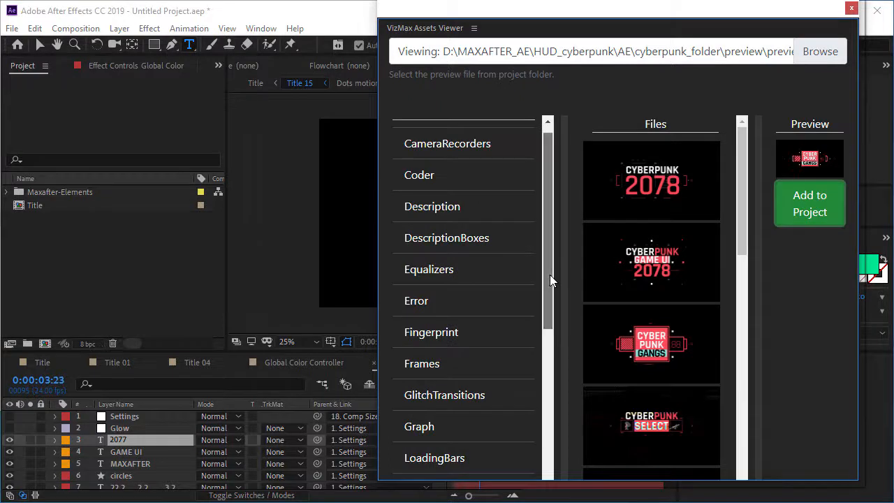
left_click_drag(550, 275, 543, 439)
left_click(401, 328)
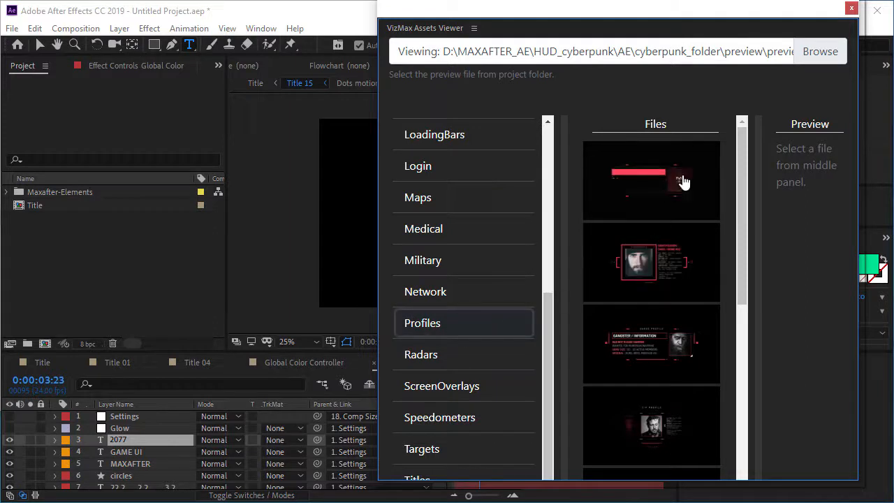
left_click(637, 265)
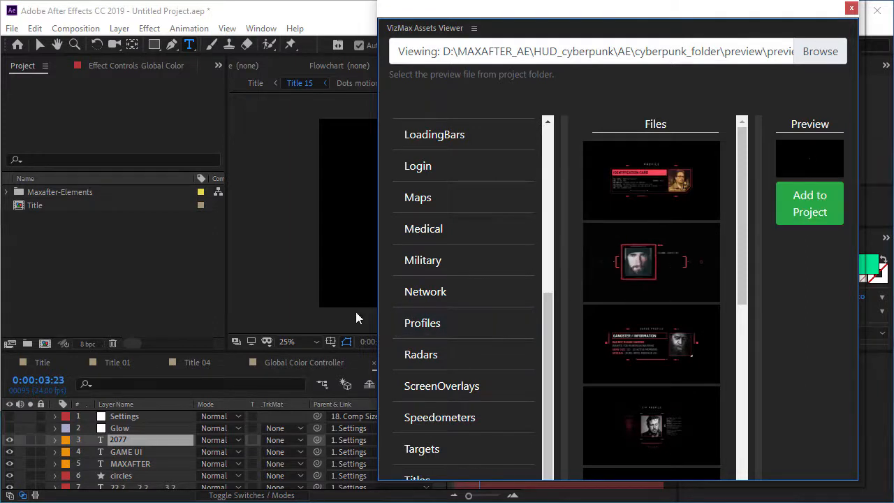
Create a new composition named Profile with the HDTV 1080 24 preset and a duration of 0:00:30:00
left_click(127, 291)
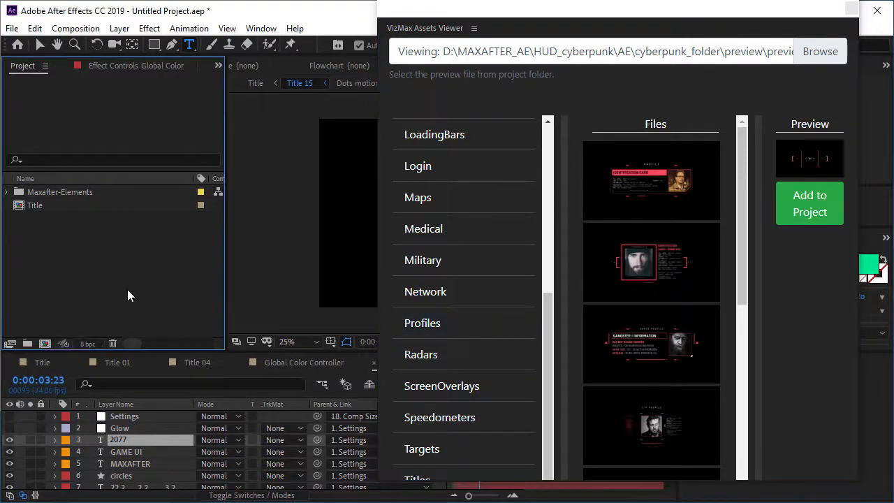
left_click(44, 343)
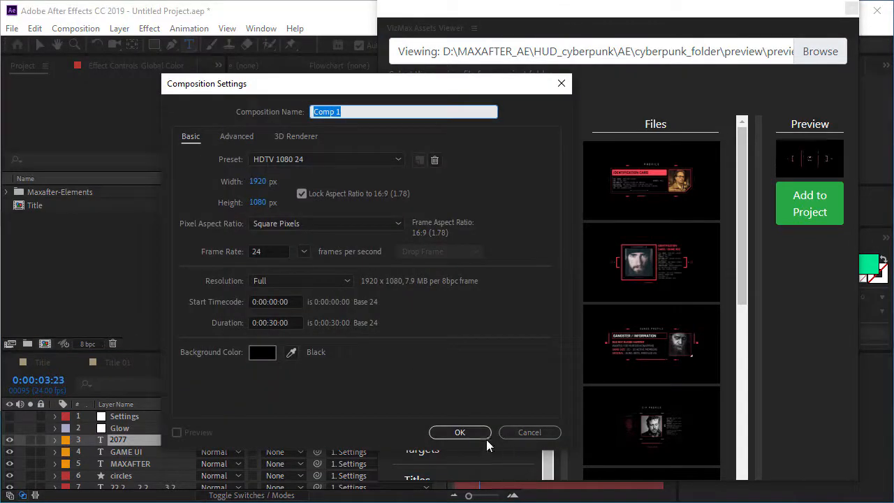
type("Pr")
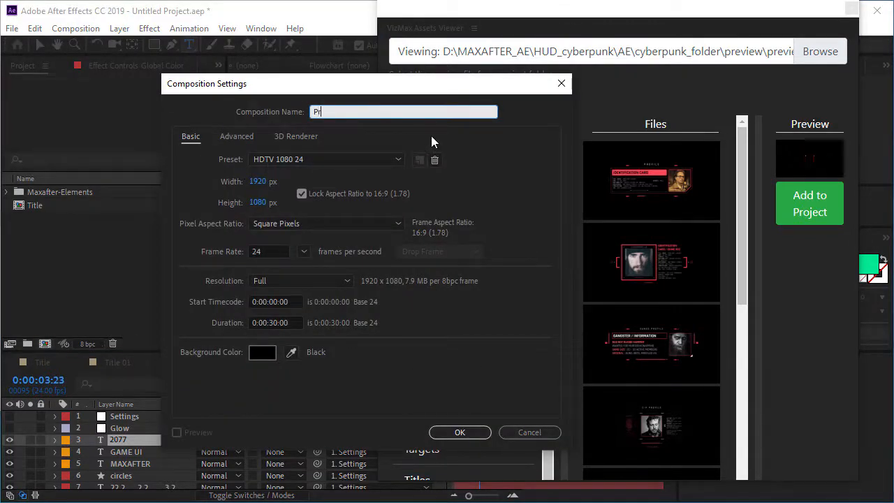
type("ofile")
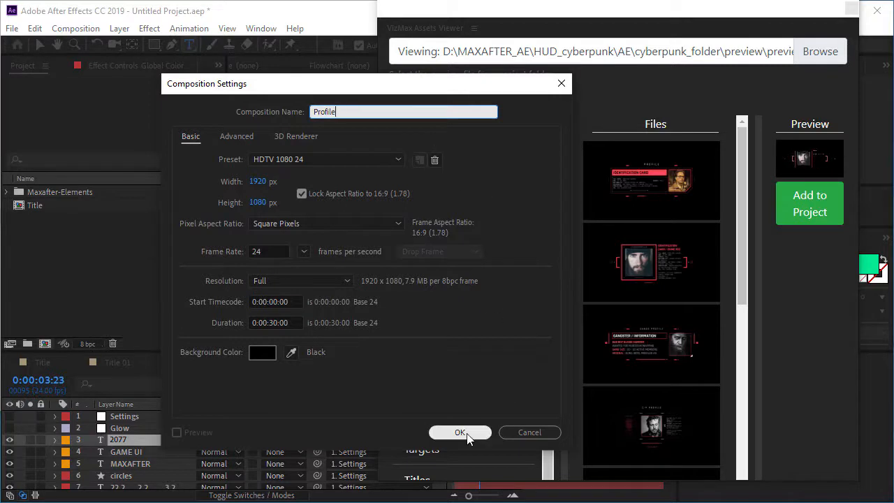
left_click(460, 432)
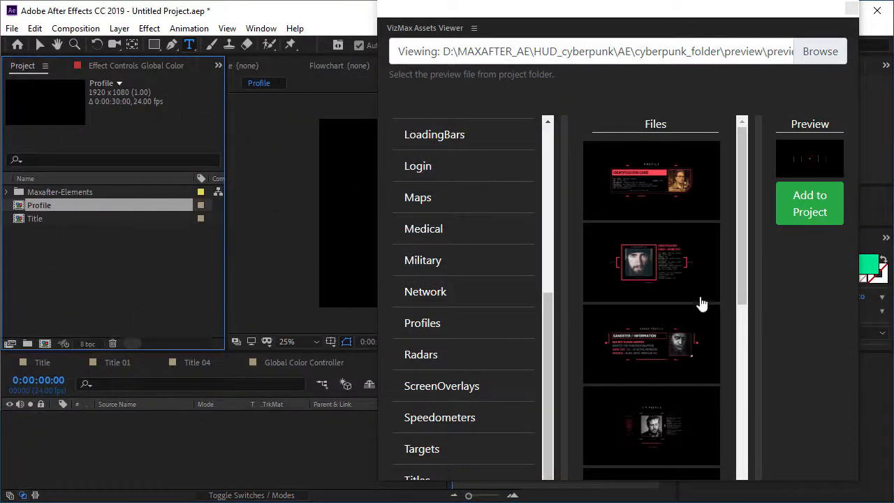
Add the selected profile template to the Profile composition and view it at 0:00:08:10 with nothing selected
left_click(807, 207)
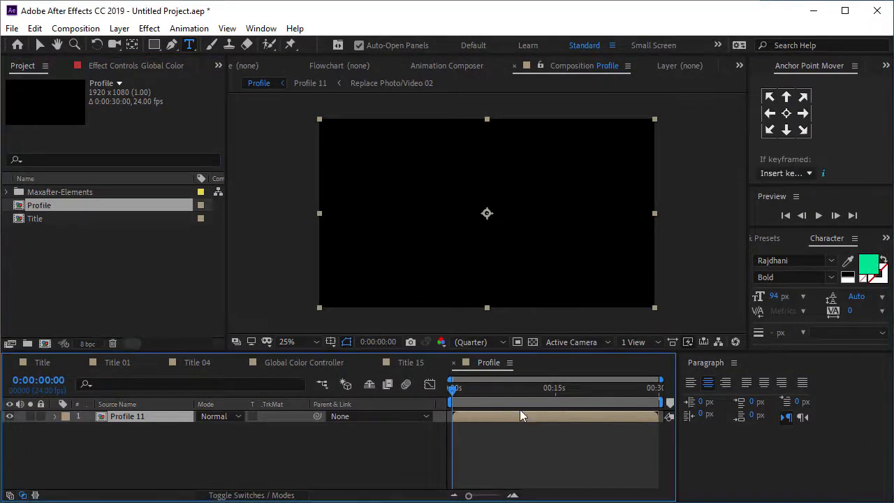
left_click_drag(471, 390, 509, 390)
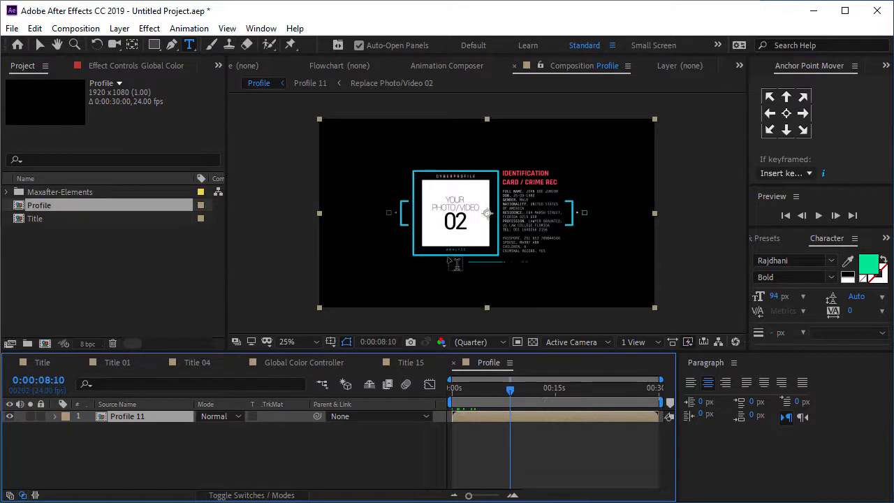
key("period")
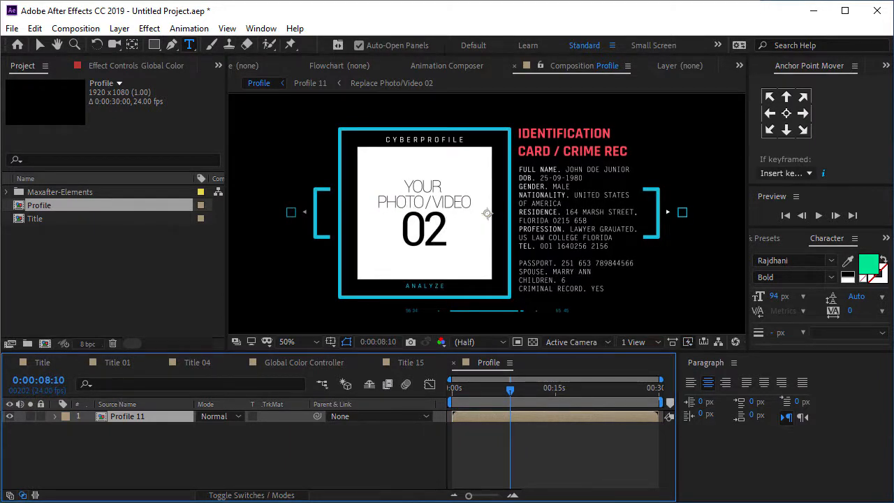
left_click(521, 448)
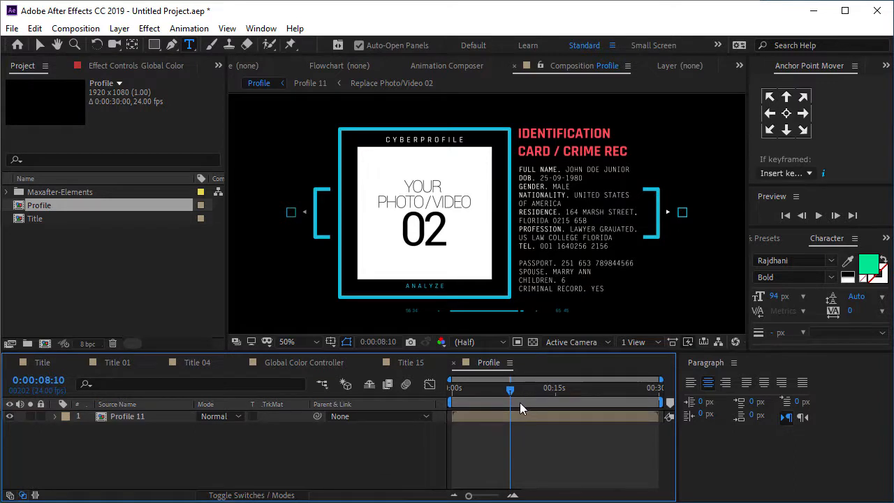
Open the Replace Photo/Video 02 composition from the Photos/Videos folder of Maxafter-Elements and collapse the Maxafter-Elements folder
left_click(8, 194)
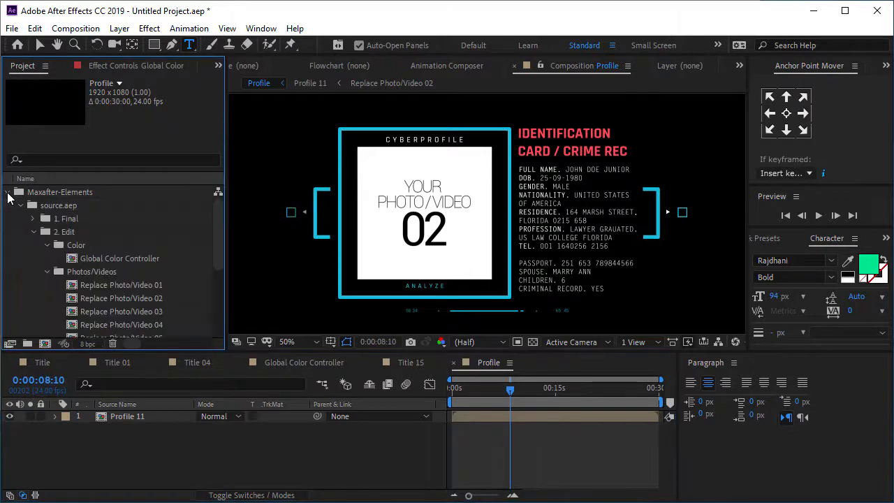
left_click(46, 245)
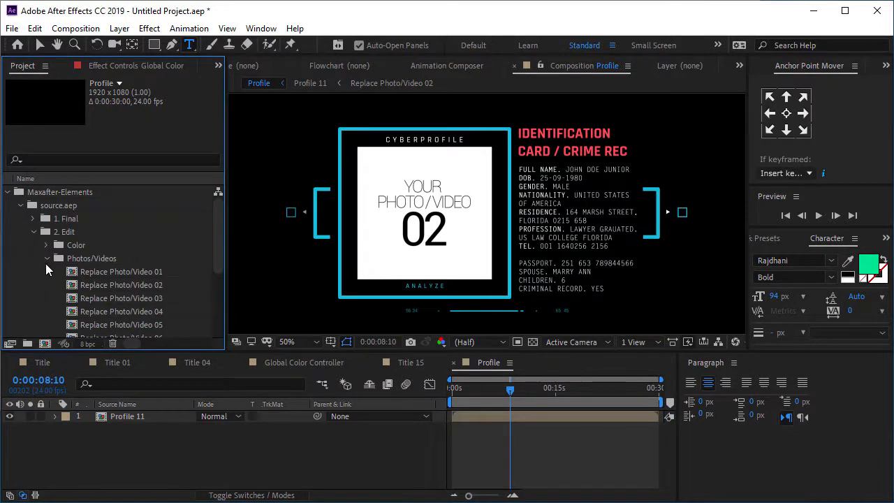
left_click(99, 259)
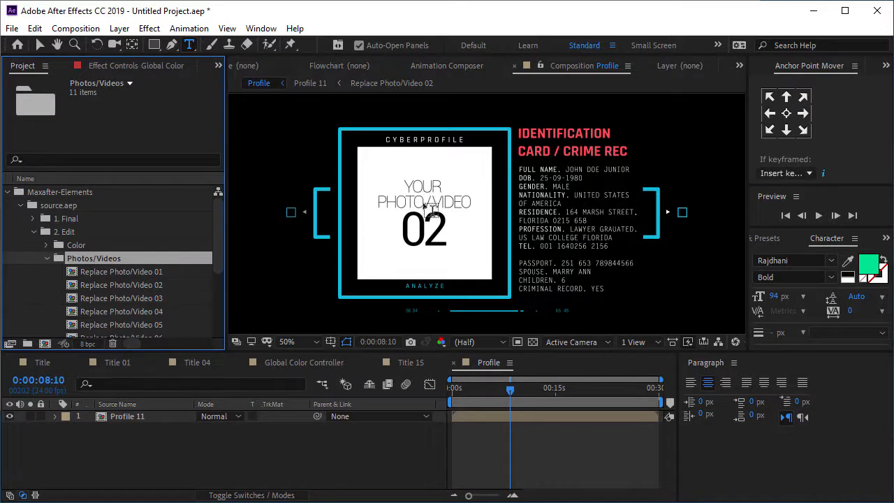
double_click(143, 284)
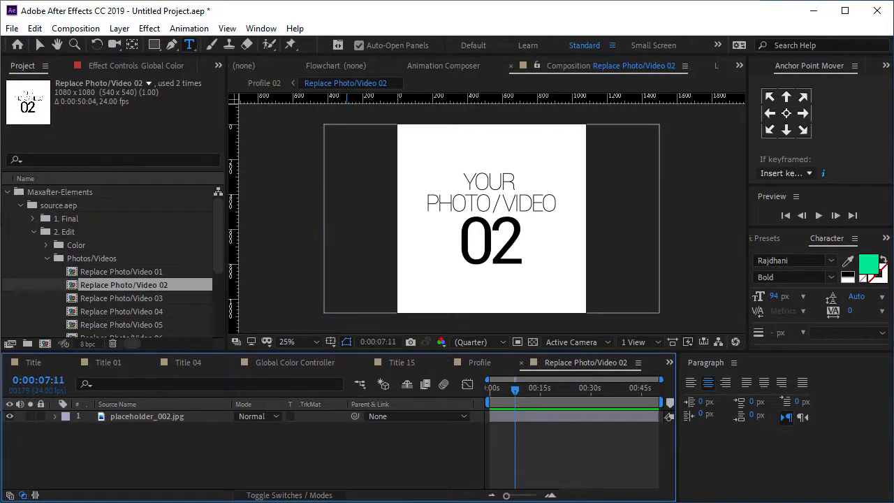
left_click(7, 193)
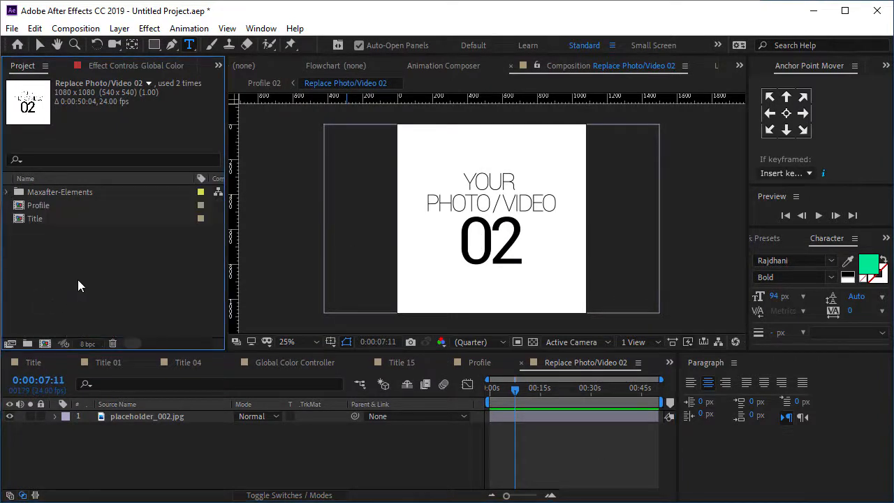
Import the portrait image pexels-photo-236187.jpeg from the pexels.com people folder into the project
left_click(12, 28)
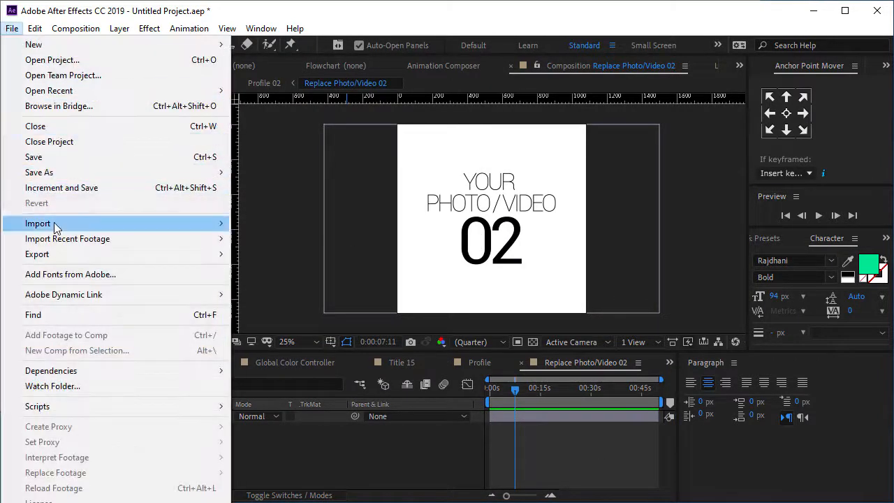
mouse_move(210, 229)
left_click(257, 224)
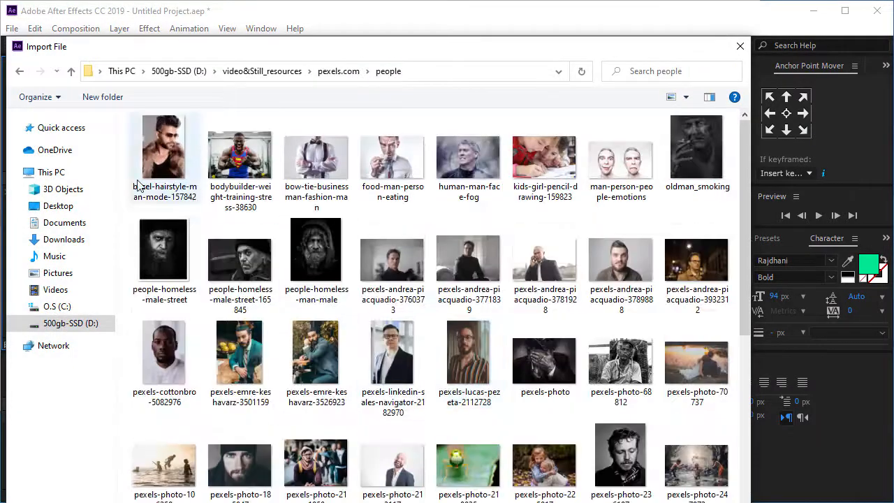
left_click(619, 450)
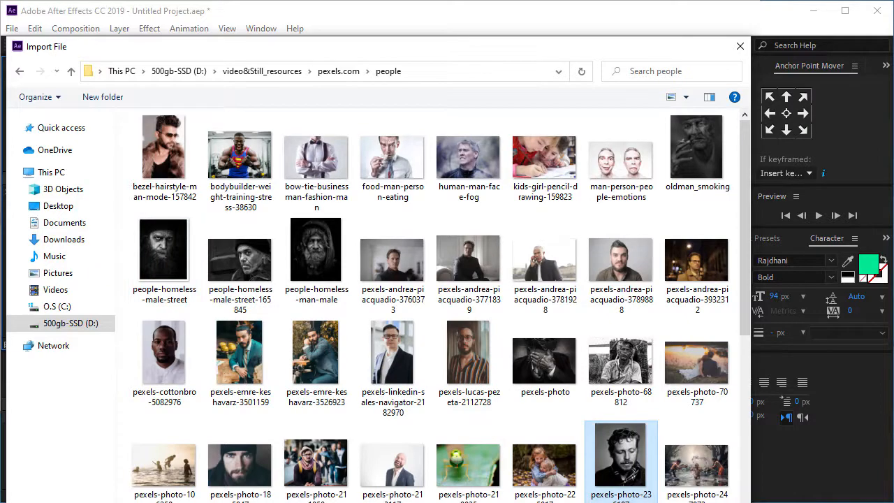
double_click(619, 450)
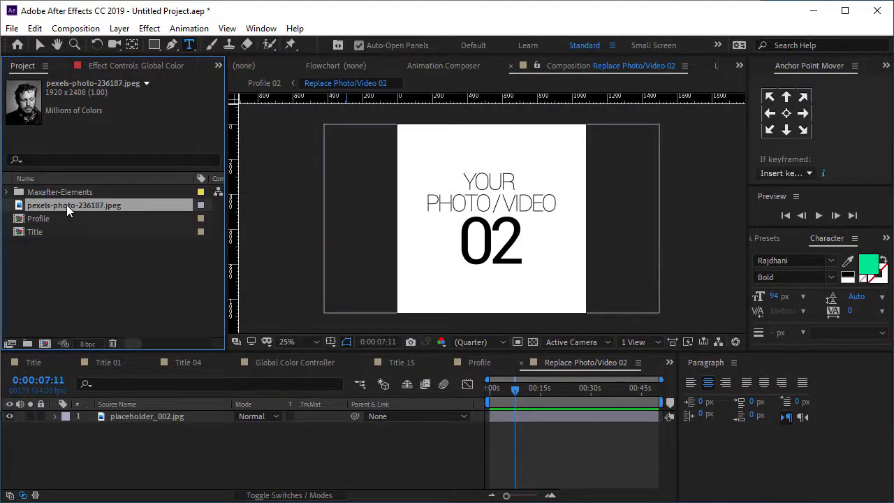
Add pexels-photo-236187.jpeg above the placeholder_002.jpg layer in Replace Photo/Video 02 and select it
left_click_drag(66, 204, 113, 412)
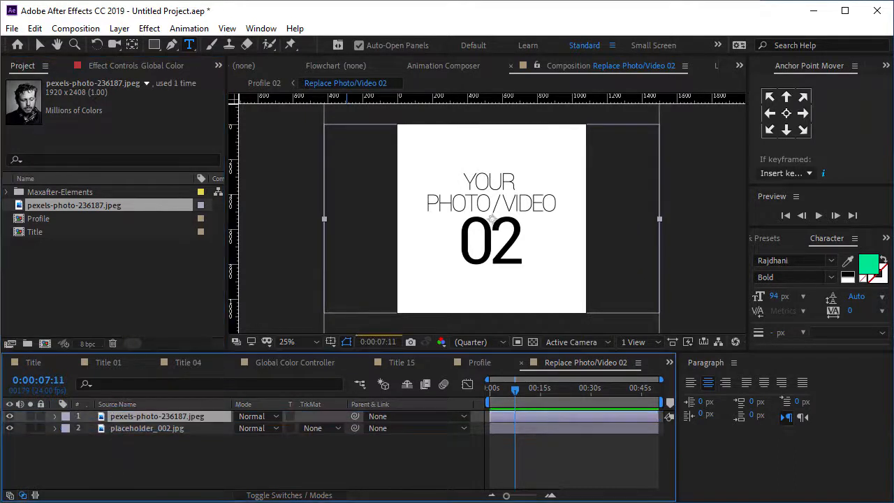
left_click(132, 428)
left_click(146, 417)
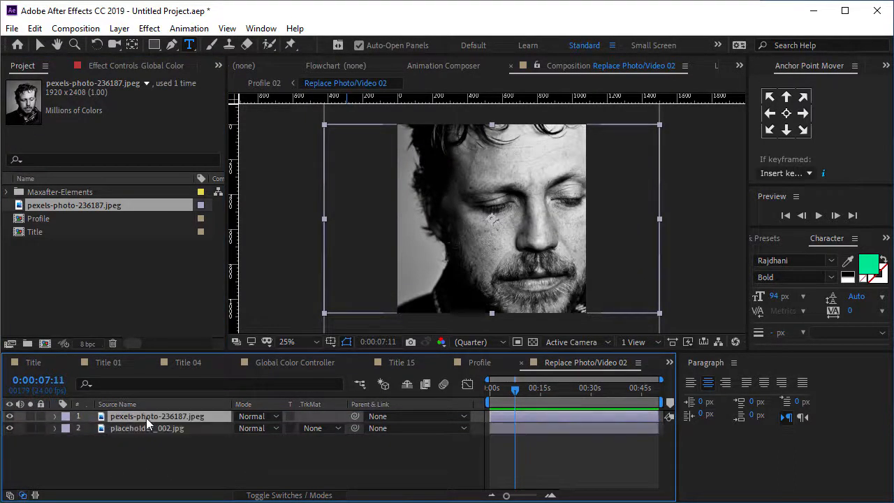
Fit the portrait photo in the square frame at 63% scale and return to the Profile composition
left_click(40, 44)
left_click_drag(555, 233, 530, 233)
key("s")
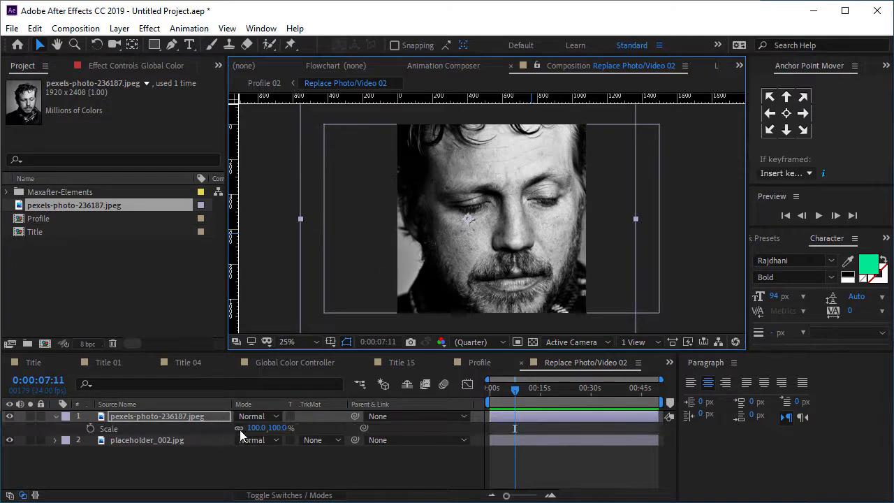
left_click_drag(282, 427, 246, 417)
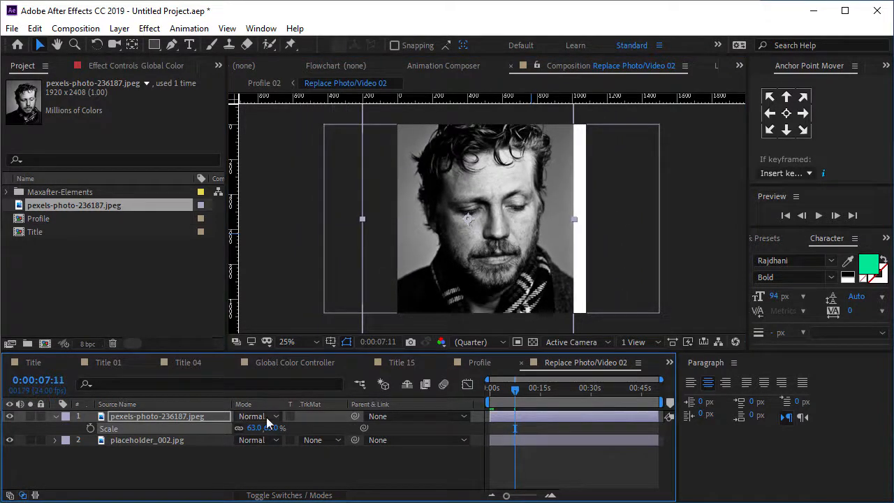
left_click_drag(501, 236, 513, 236)
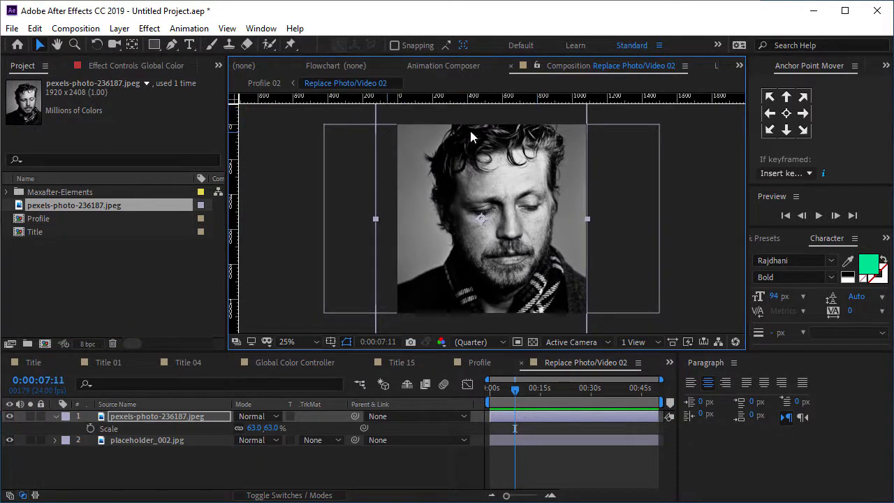
double_click(38, 217)
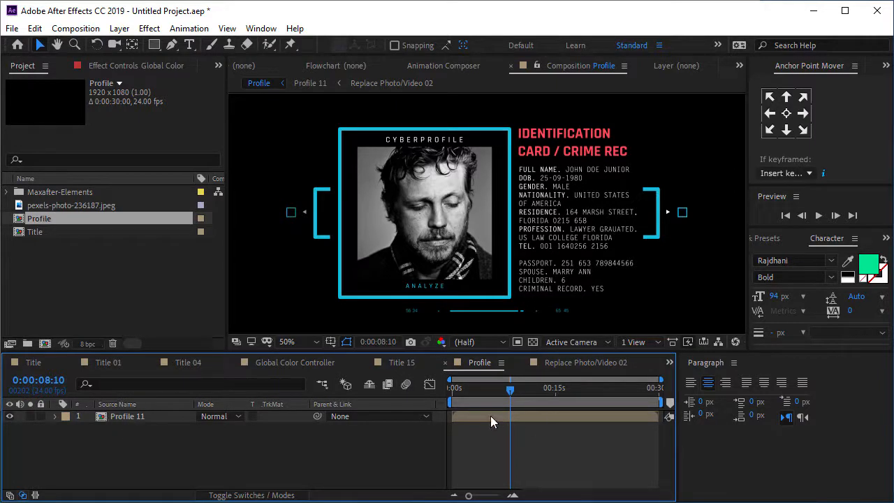
Open the Profile 11 composition from the Profiles folder in Main Elements under 1. Final, and collapse the Maxafter-Elements folder
left_click(126, 417)
left_click(7, 192)
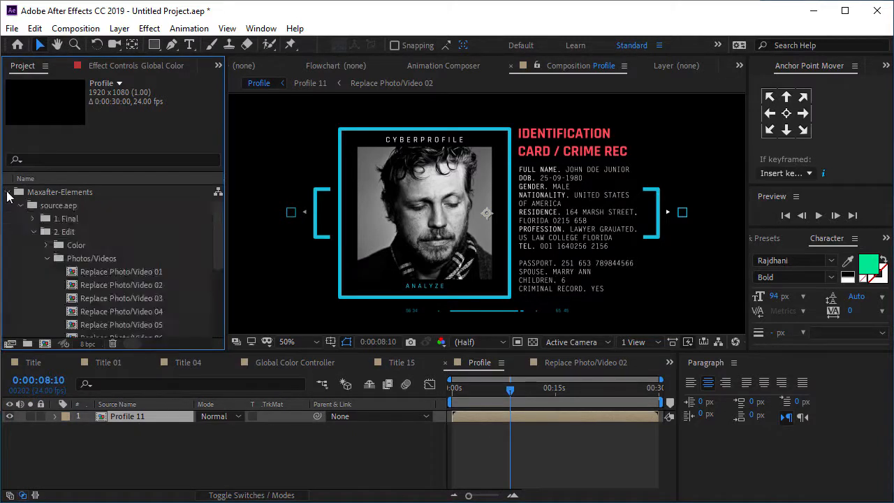
left_click(35, 230)
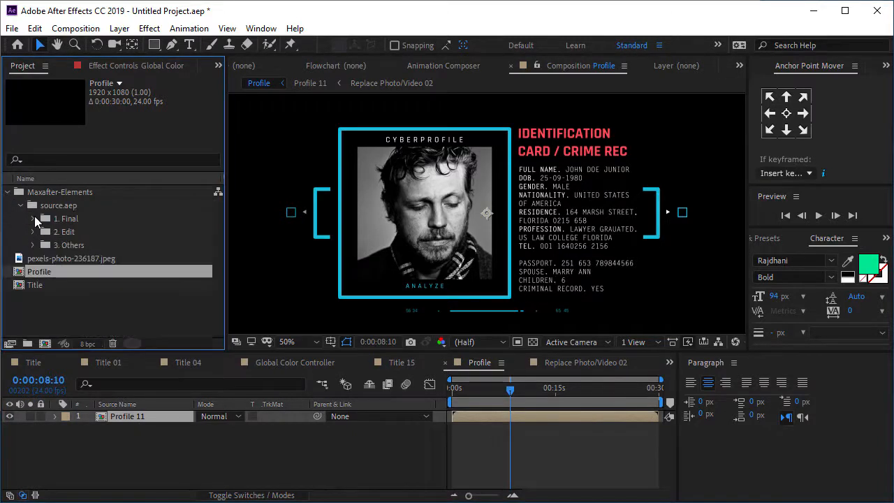
left_click(33, 217)
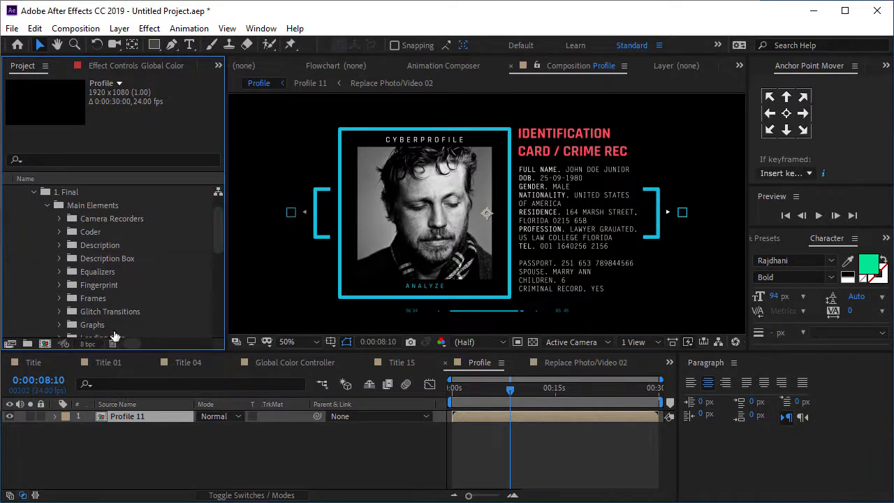
left_click(91, 312)
scroll(93, 311, "down", 3)
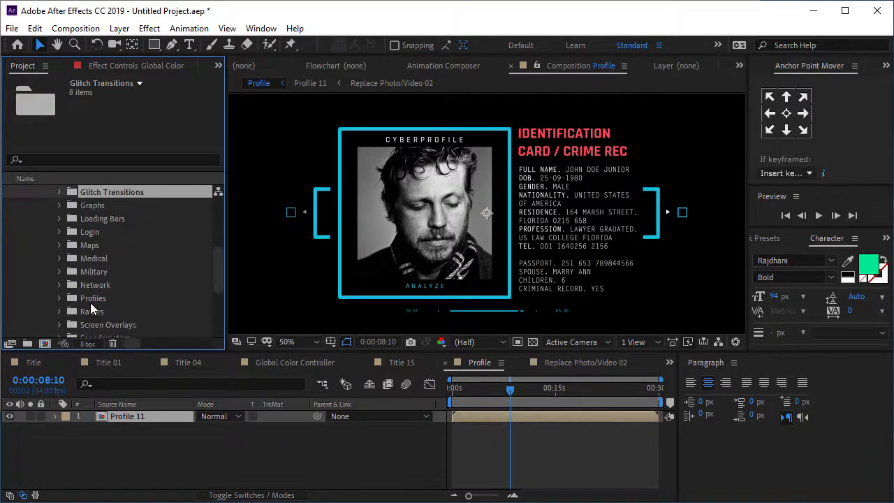
left_click(88, 301)
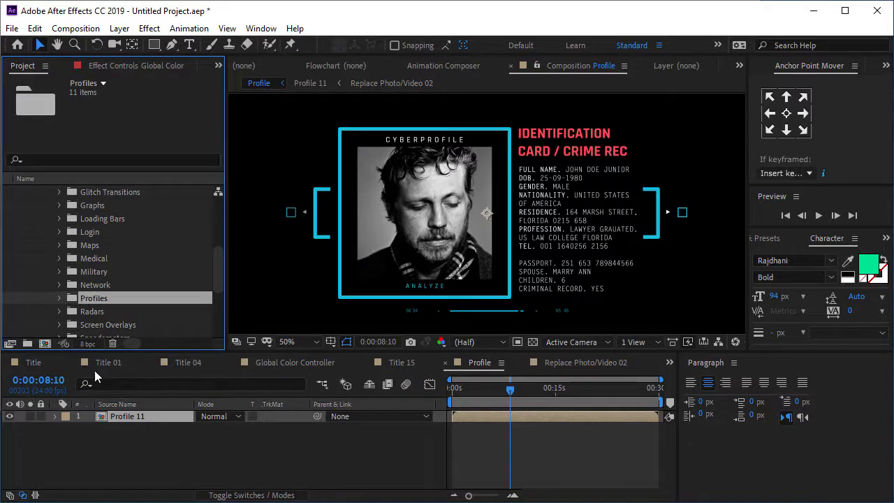
left_click(63, 299)
scroll(105, 297, "down", 1)
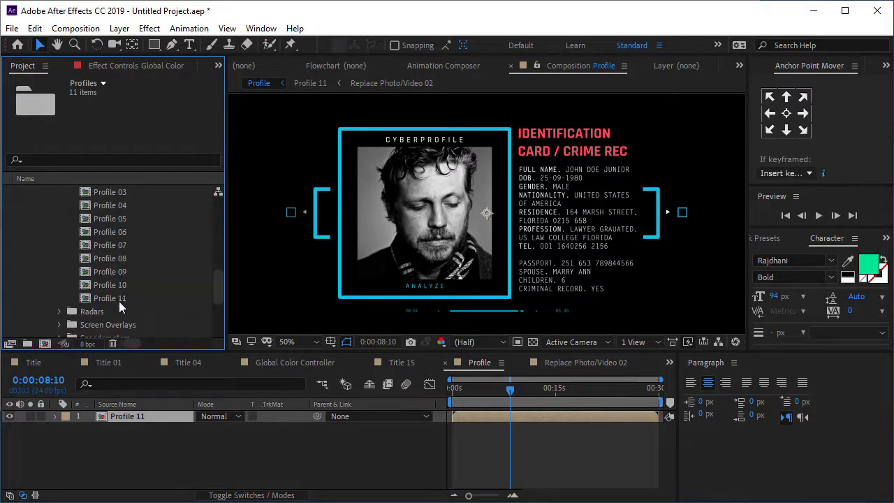
double_click(118, 298)
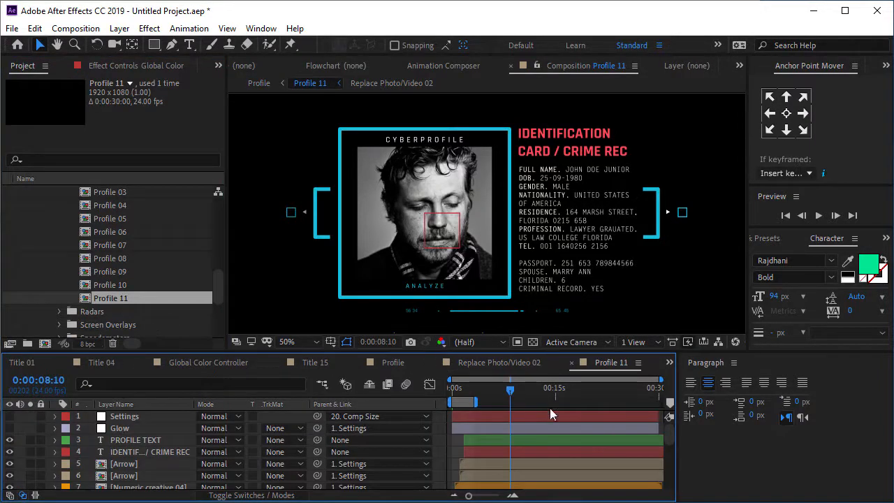
scroll(77, 251, "up", 10)
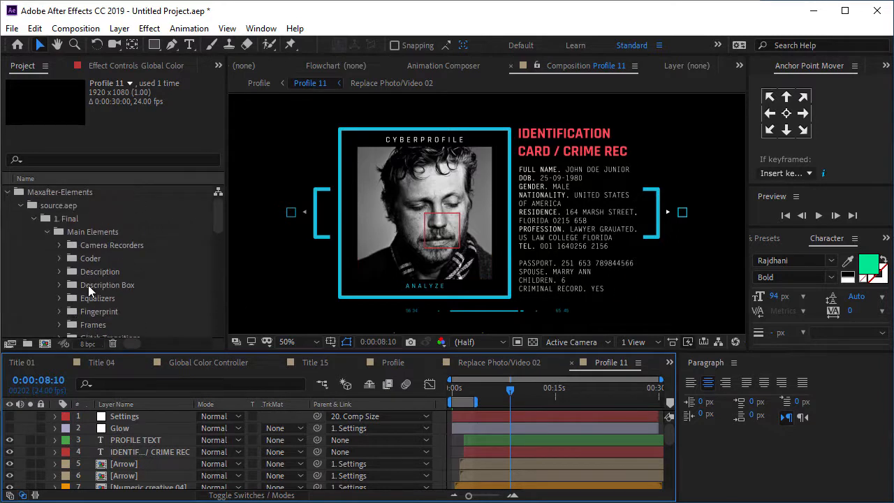
left_click(7, 191)
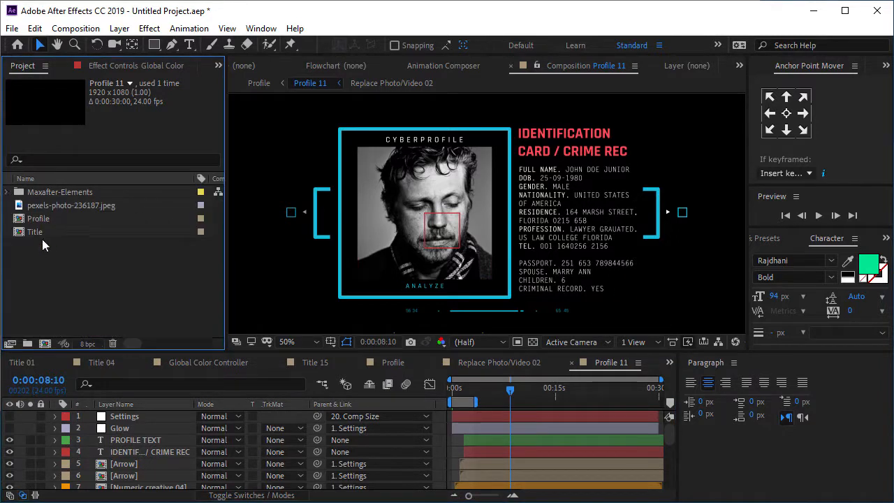
Reopen Profile 11 through its layer in the Profile composition and select all the text of the PROFILE TEXT layer
double_click(37, 219)
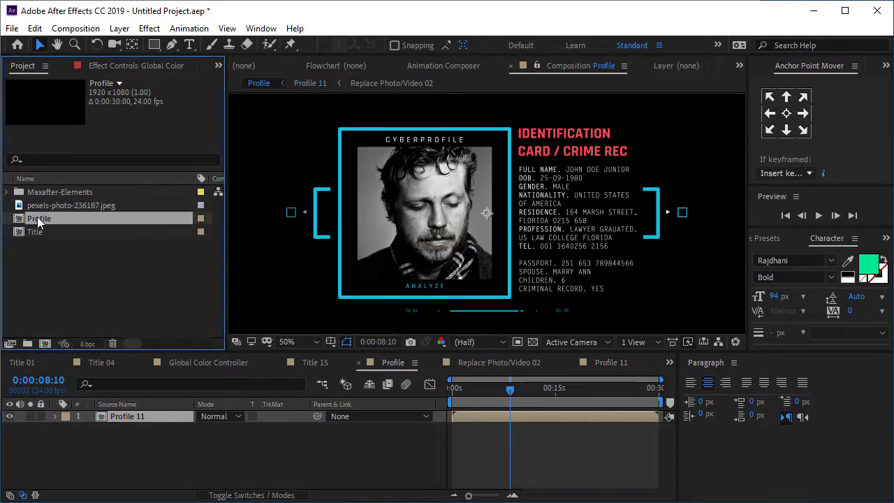
double_click(509, 415)
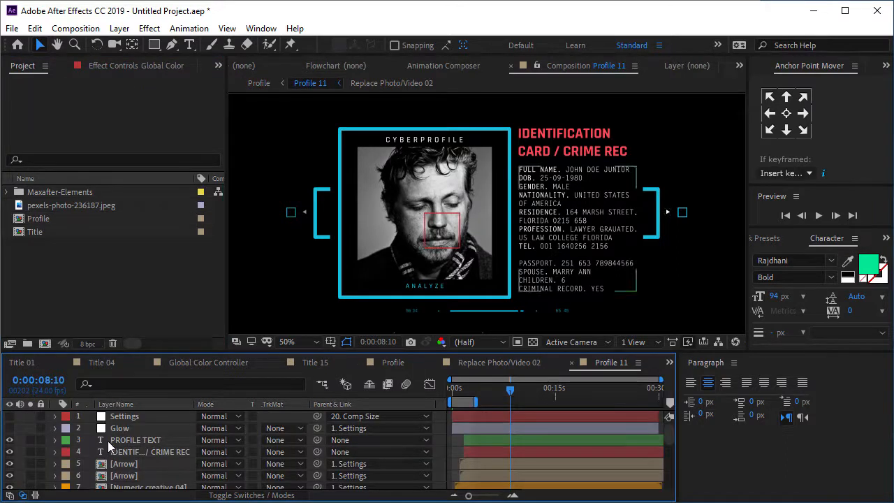
double_click(153, 443)
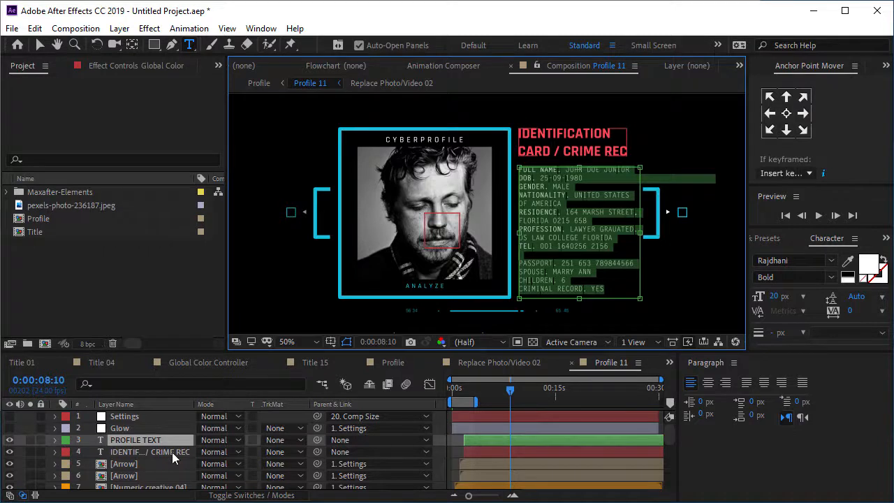
Replace IDENTIFICATION with PROFILE in the red heading, keep CARD / CRIME REC on the second line, and set the current time to 0:00:09:20
double_click(174, 452)
left_click_drag(621, 136, 491, 128)
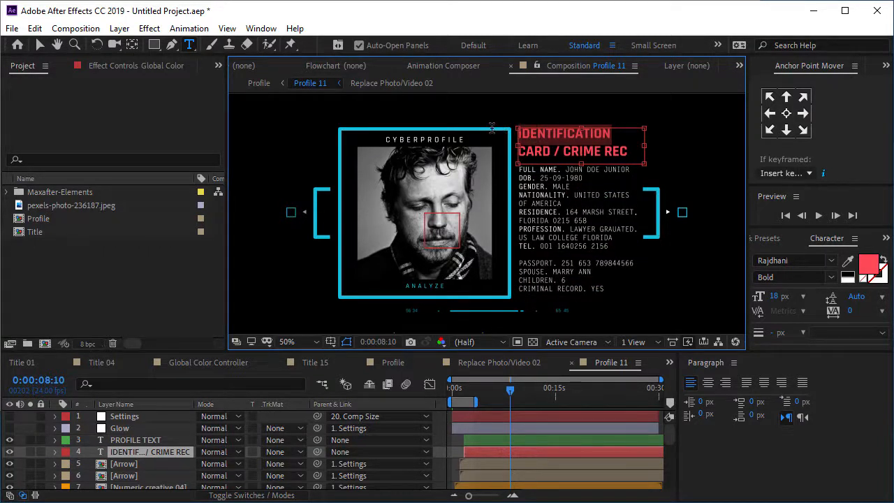
type("PRO")
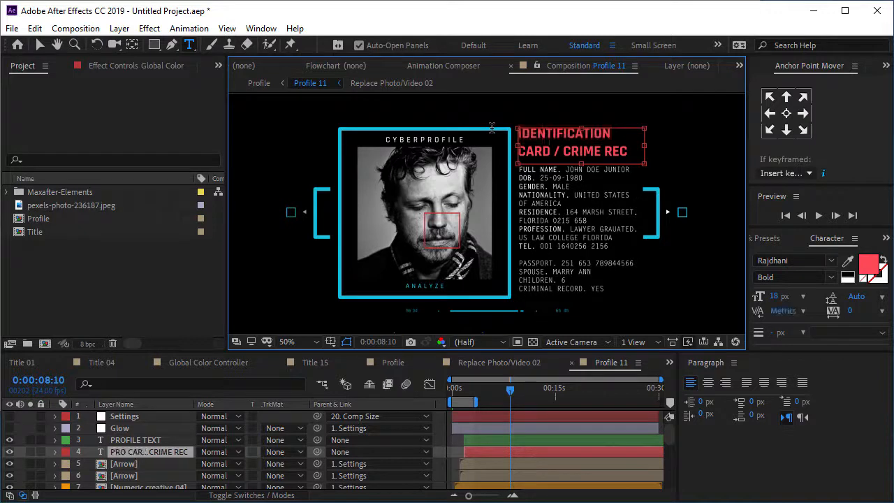
type("FILE CARD /")
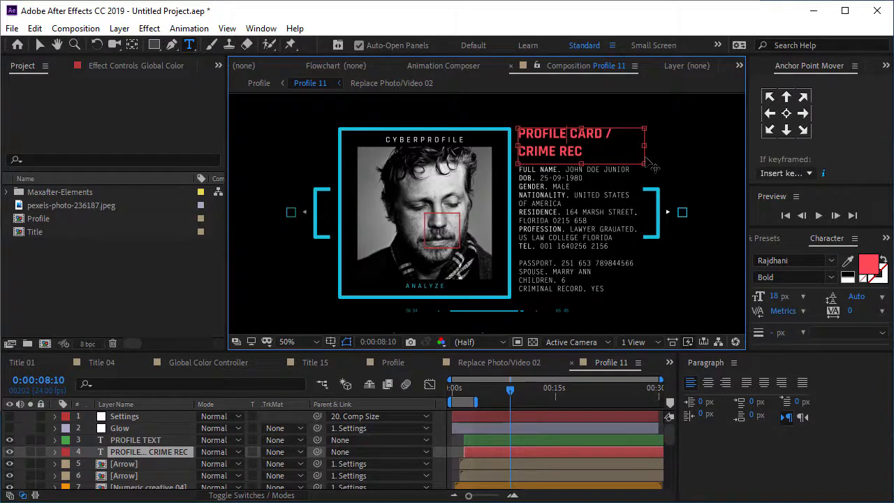
key("Return")
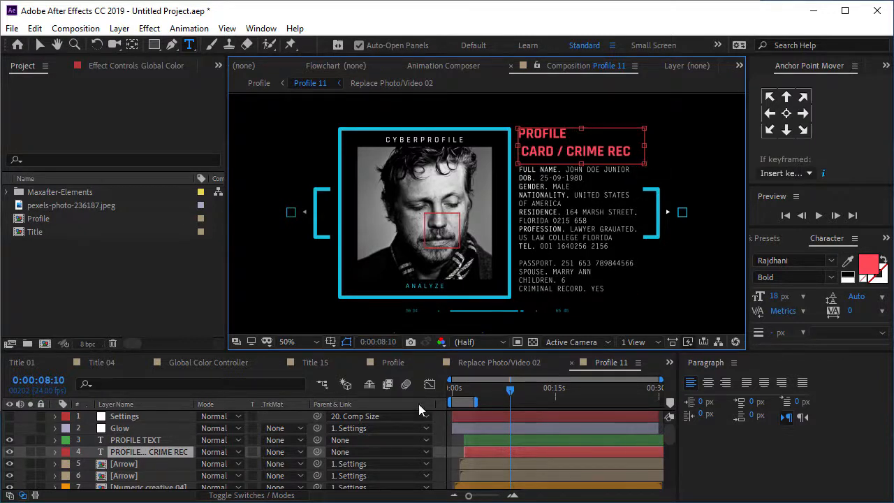
left_click(520, 395)
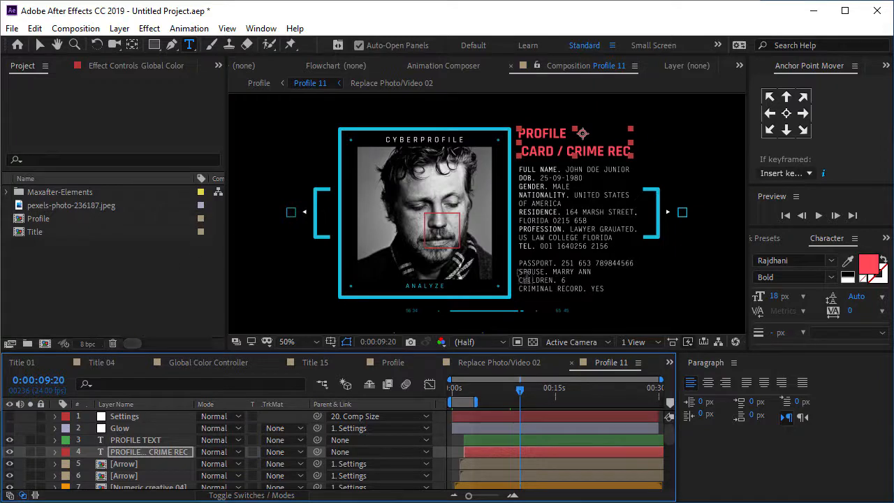
Examine the element folders inside Main Elements under 1. Final in the Maxafter-Elements folder
left_click_drag(339, 501, 389, 16)
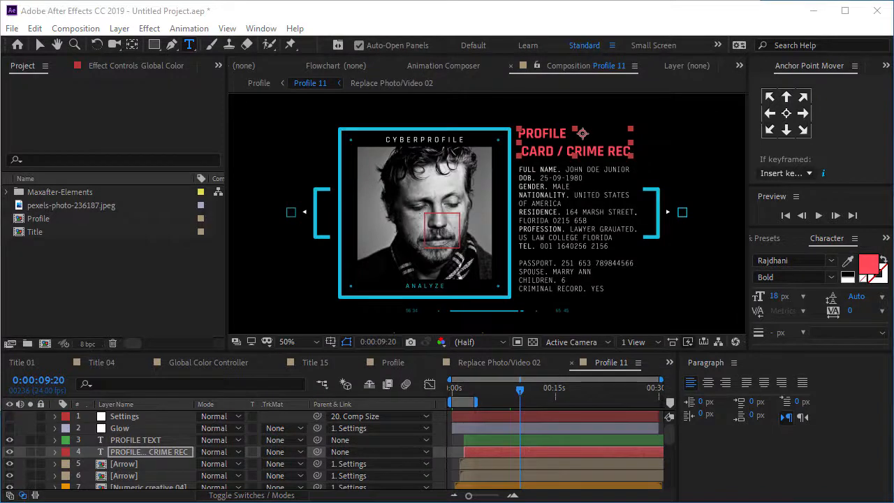
left_click(7, 192)
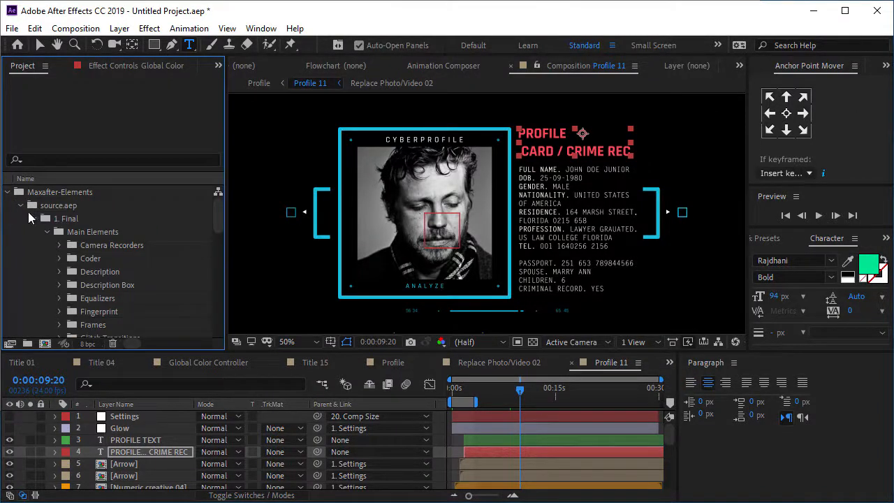
left_click(46, 232)
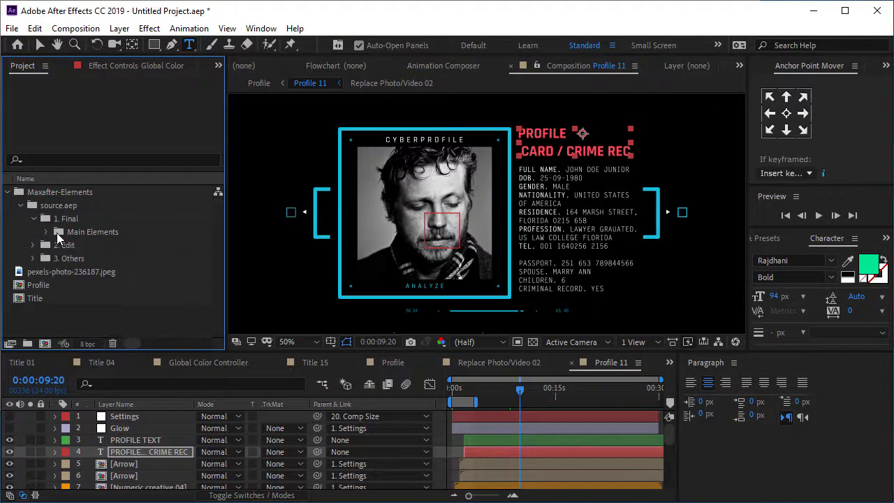
left_click(47, 231)
scroll(93, 230, "down", 3)
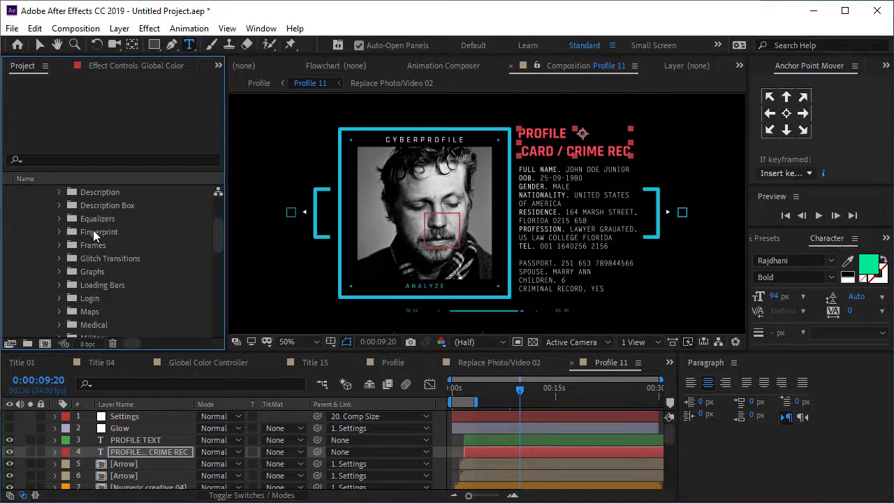
left_click(58, 285)
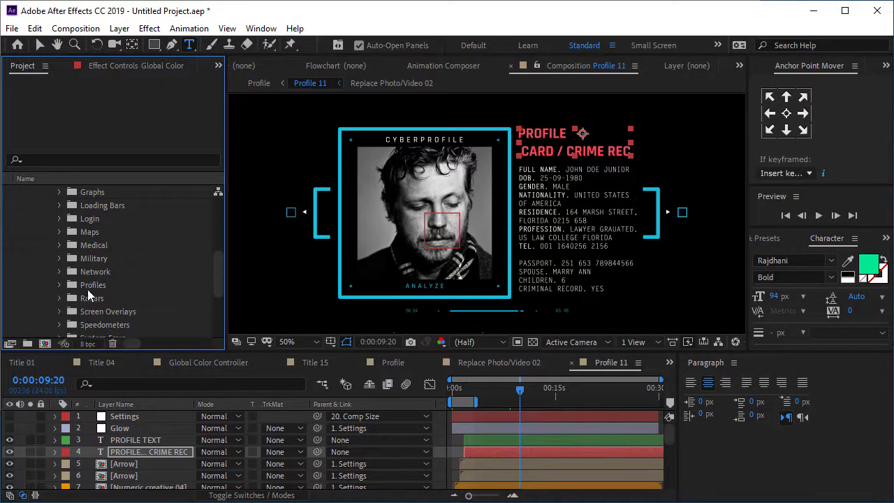
scroll(87, 285, "down", 3)
scroll(89, 266, "up", 3)
Bring the VizMax Assets Viewer over the workspace and show the Equalizers assets for comparison with the project's Main Elements folders
left_click_drag(892, 105, 466, 38)
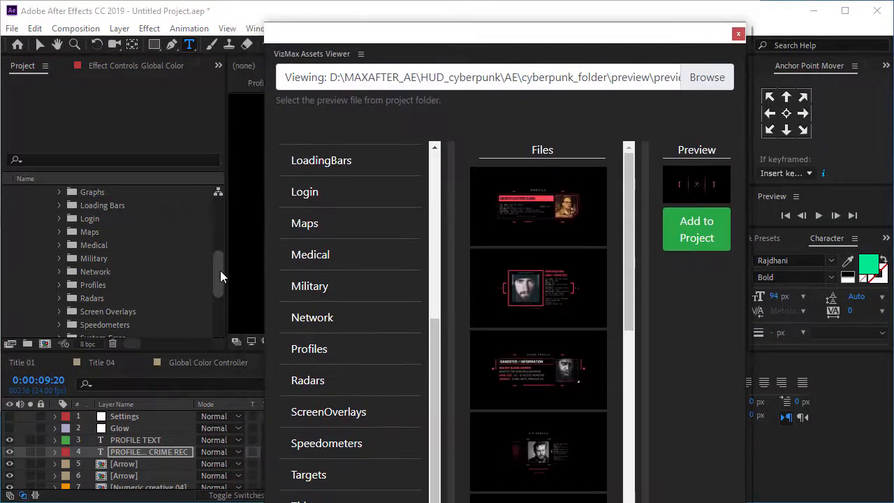
left_click_drag(221, 271, 232, 222)
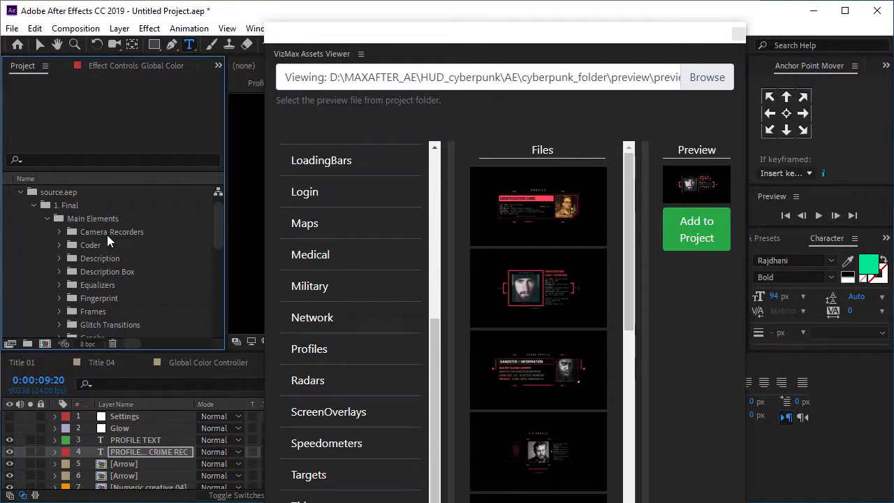
left_click_drag(436, 339, 450, 165)
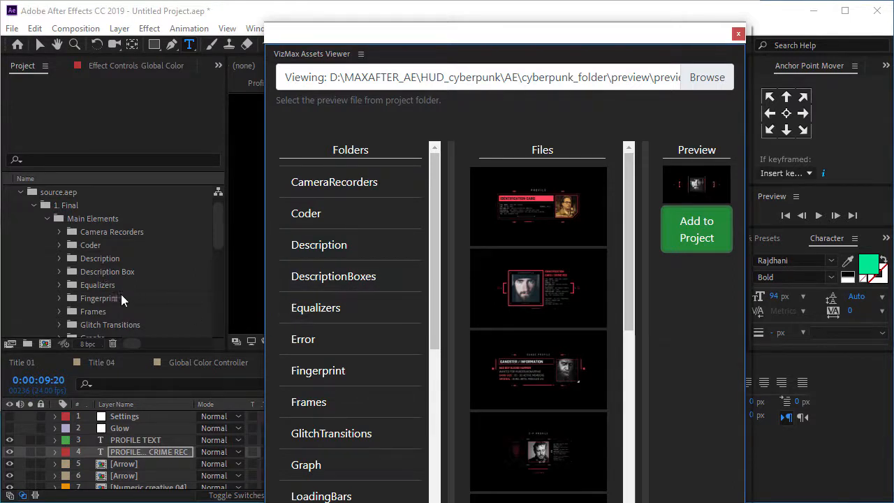
left_click(343, 308)
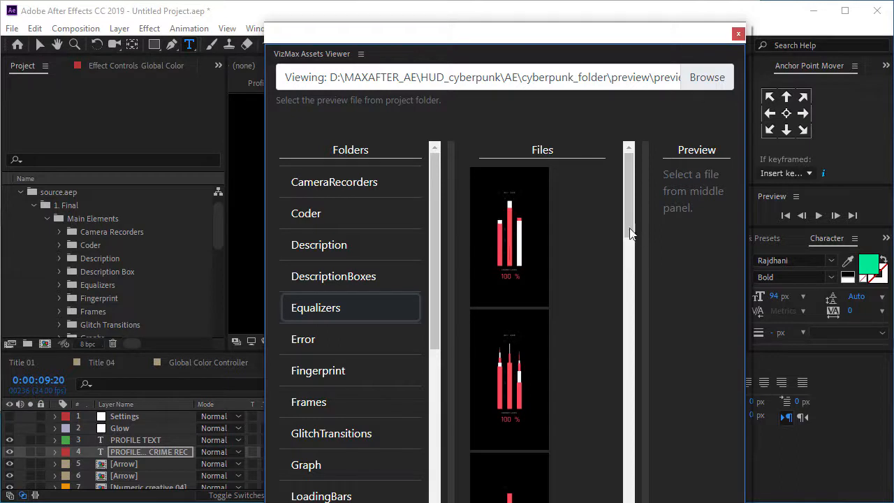
left_click_drag(638, 226, 564, 225)
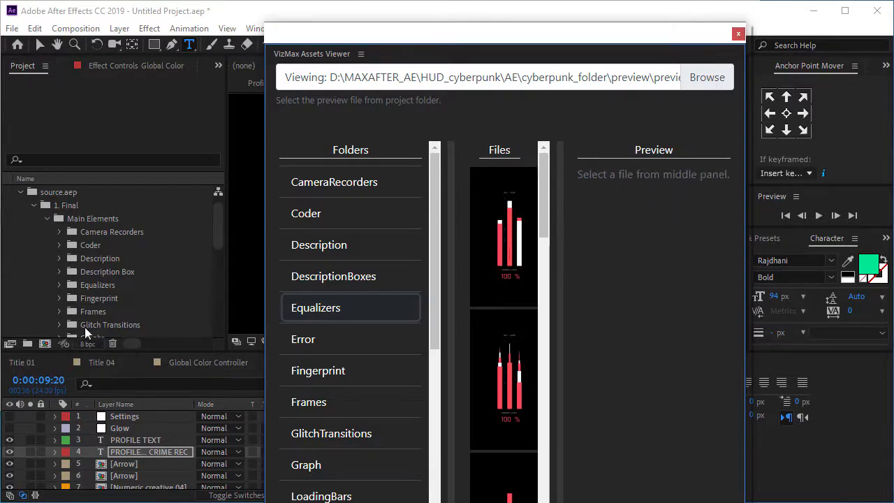
Compare the project's Loading Bars folder with the LoadingBars category in the VizMax Assets Viewer
left_click(90, 296)
scroll(95, 291, "down", 2)
left_click(103, 272)
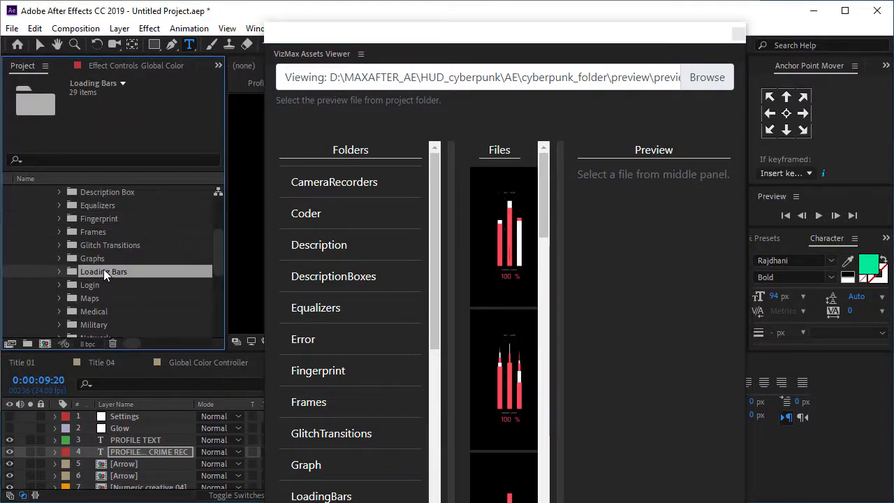
scroll(321, 314, "down", 3)
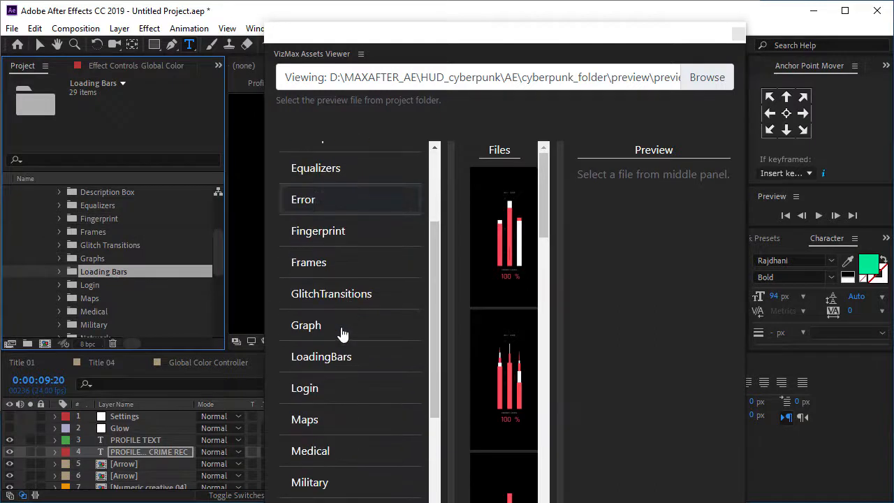
left_click(343, 355)
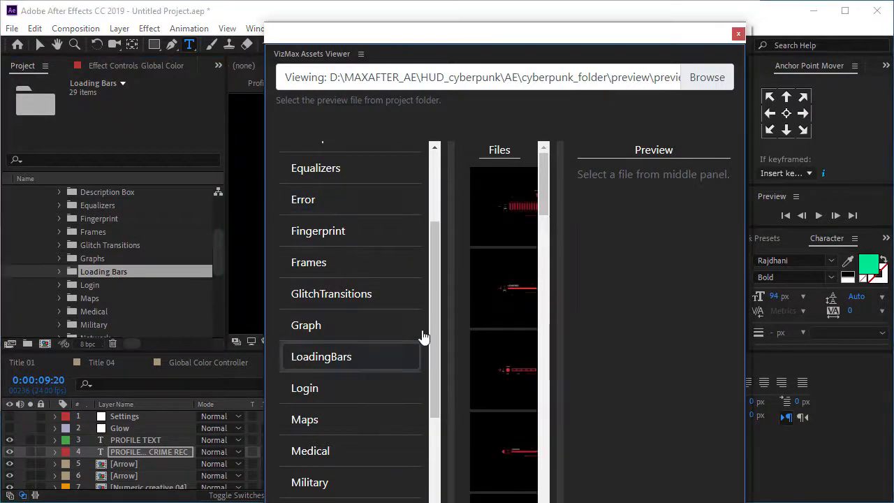
left_click(509, 297)
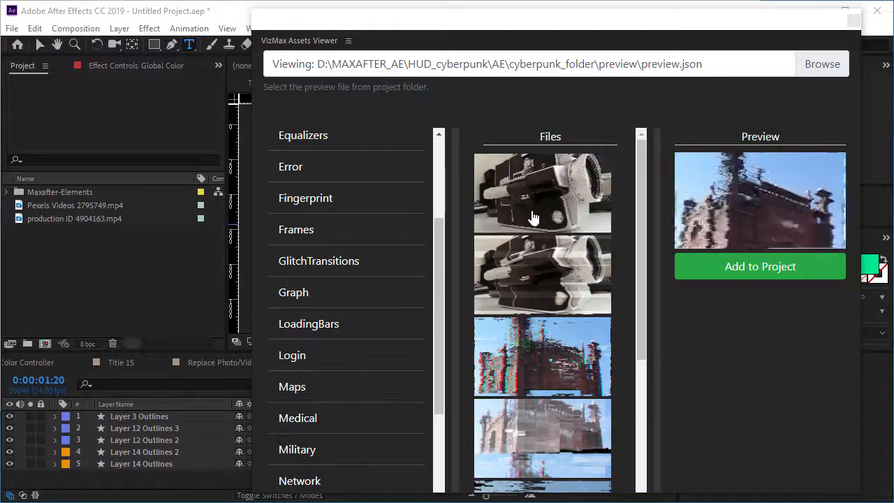
Show the GlitchTransitions category, preview its first transition and move the assets viewer aside to uncover the project items
left_click(291, 269)
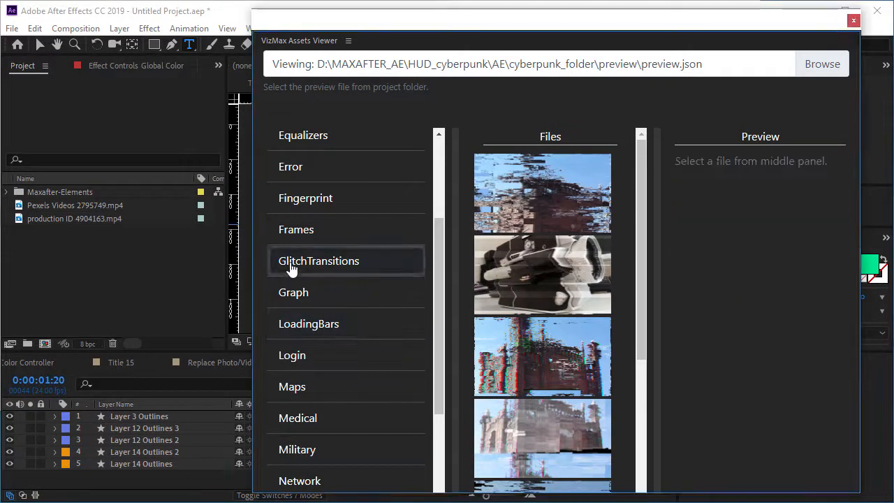
left_click(538, 202)
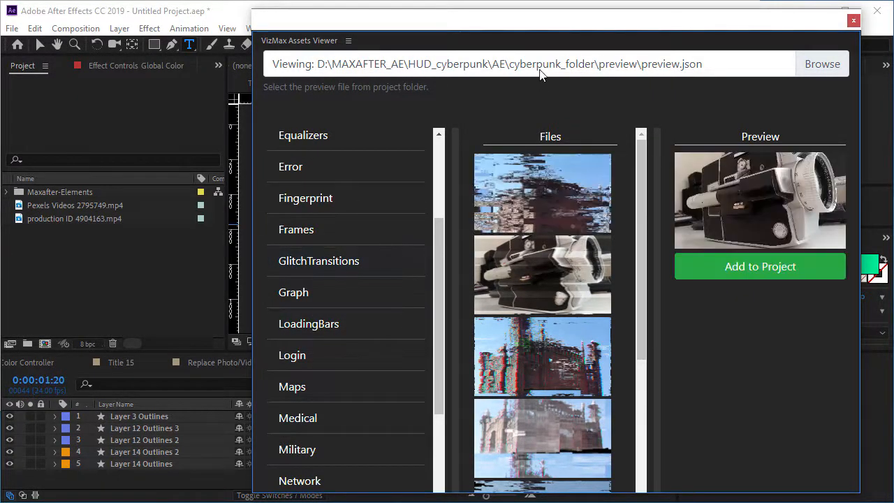
left_click_drag(538, 21, 767, 42)
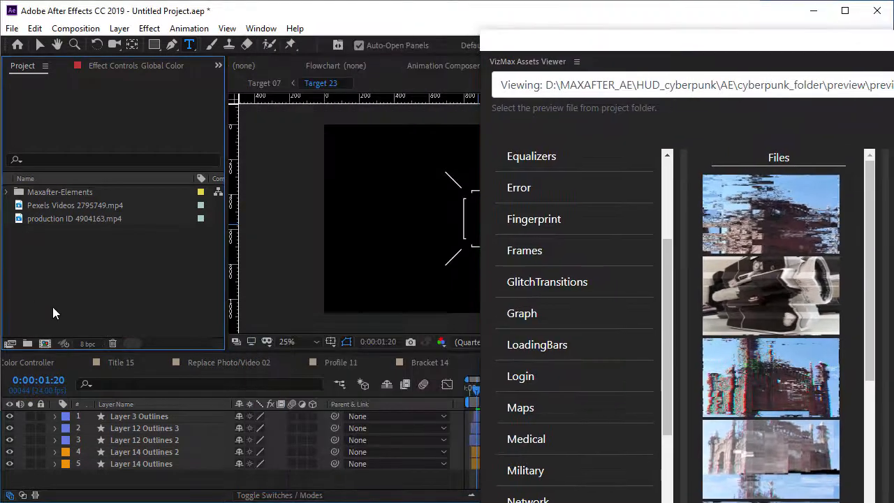
Create a composition named Glitch with the HDTV 1080 24 preset and a 30-second duration
left_click(46, 343)
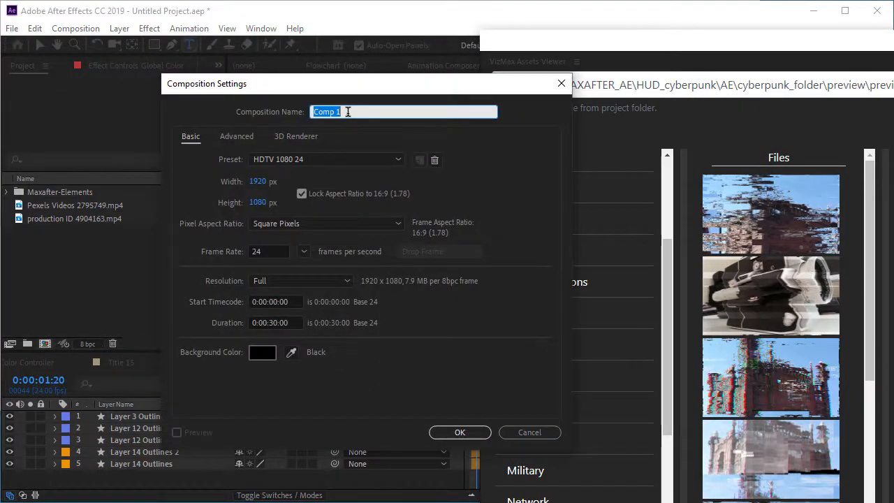
type("Glitch")
left_click(482, 435)
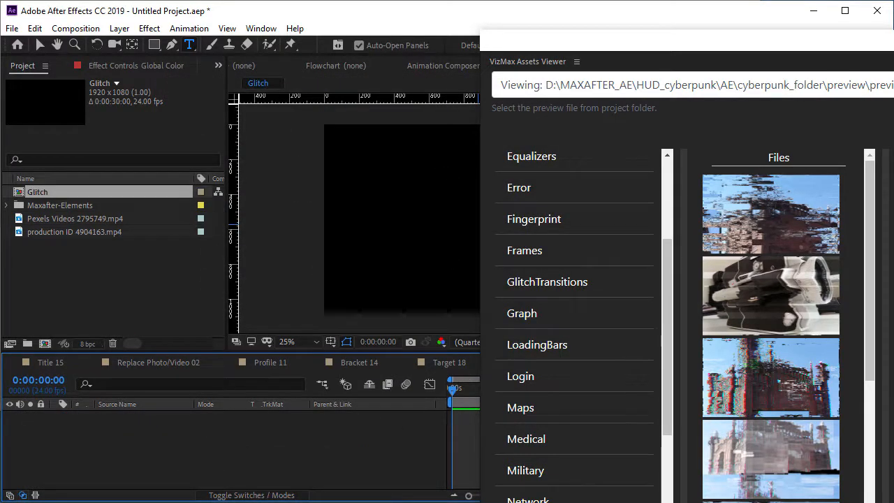
Add the Glitch VHS2 transition from the GlitchTransitions assets to the Glitch composition and move the viewer off the timeline
left_click_drag(872, 355, 876, 461)
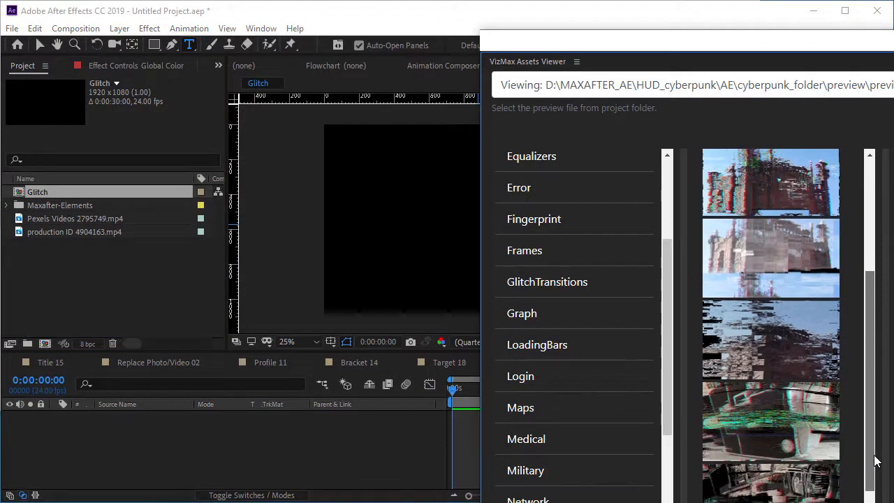
scroll(874, 457, "down", 2)
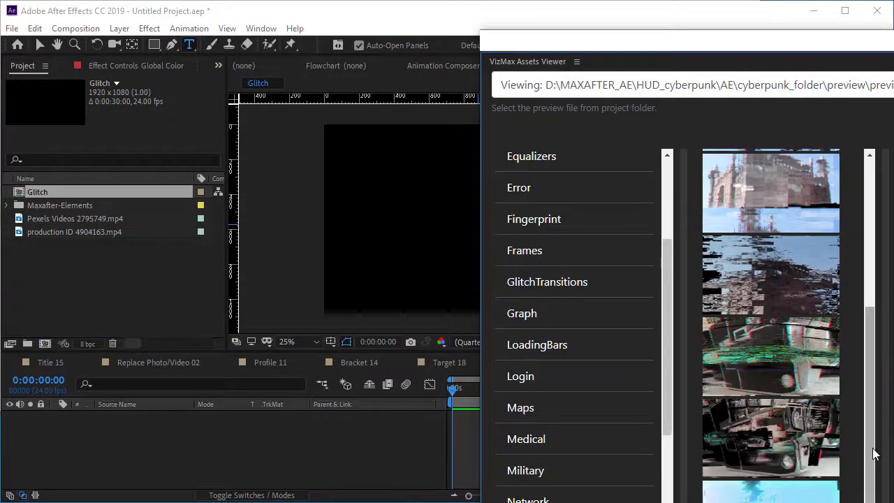
scroll(875, 454, "down", 1)
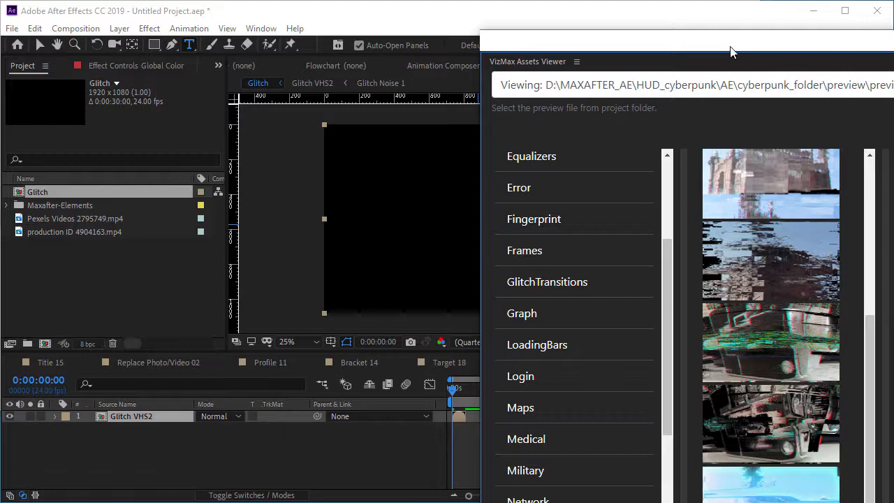
left_click_drag(729, 52, 893, 53)
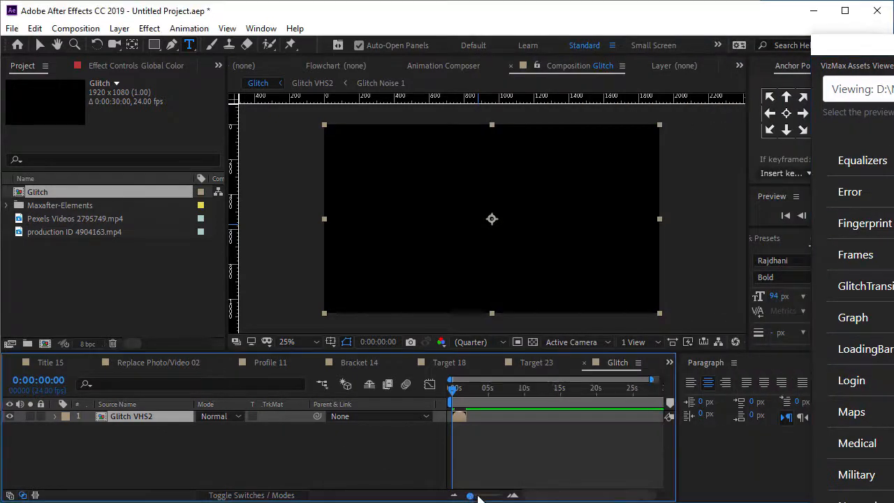
Place Pexels Videos 2795749.mp4 beneath Glitch VHS2 and shift it to start near the end of the transition
left_click_drag(478, 496, 491, 497)
left_click_drag(457, 398, 479, 400)
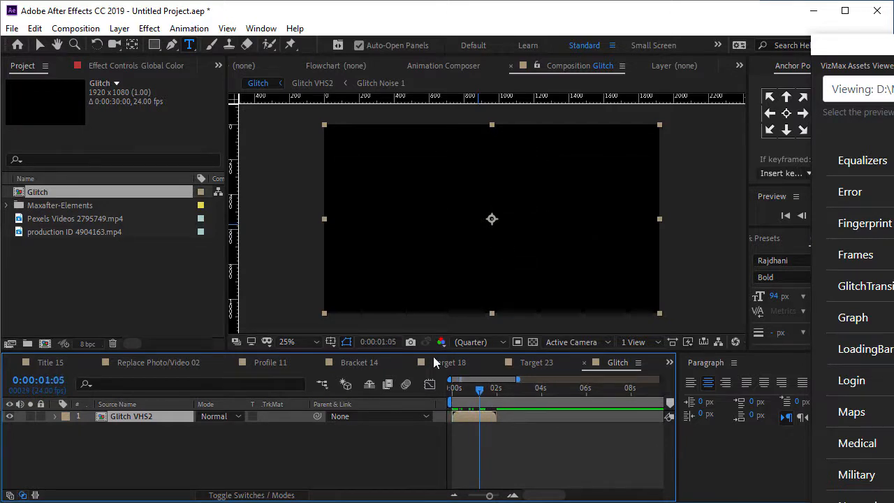
left_click(69, 220)
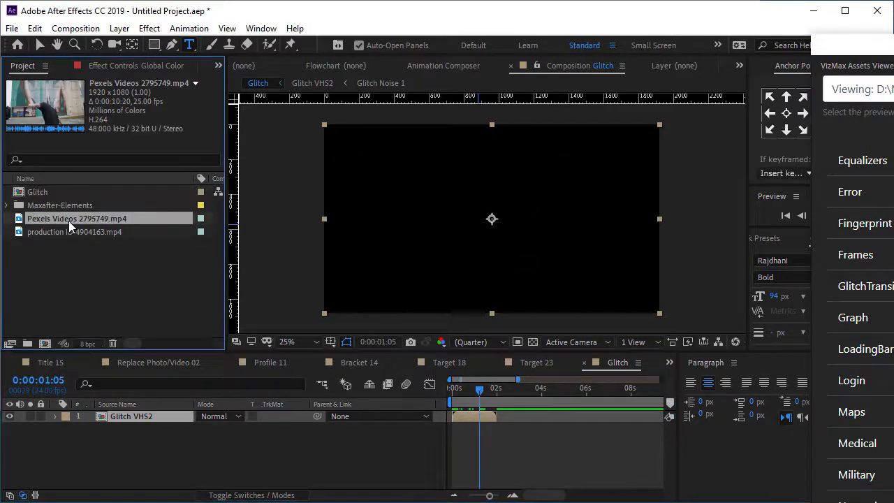
left_click_drag(63, 220, 112, 481)
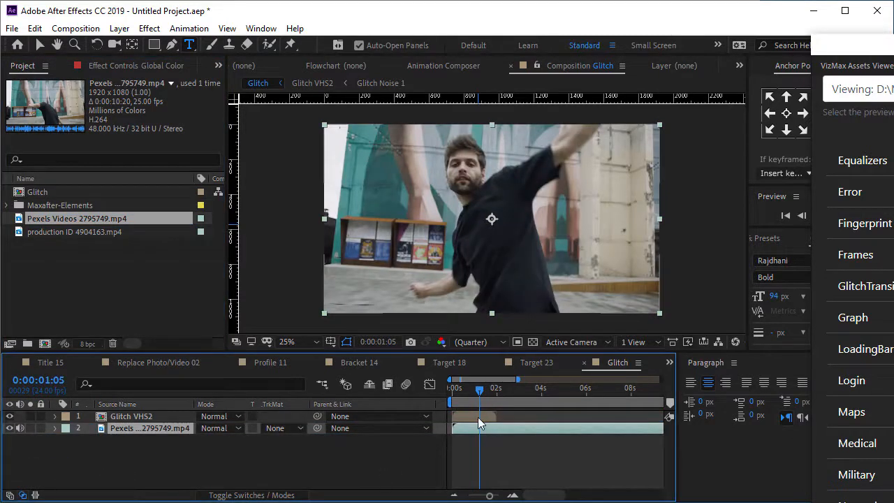
left_click_drag(477, 429, 519, 429)
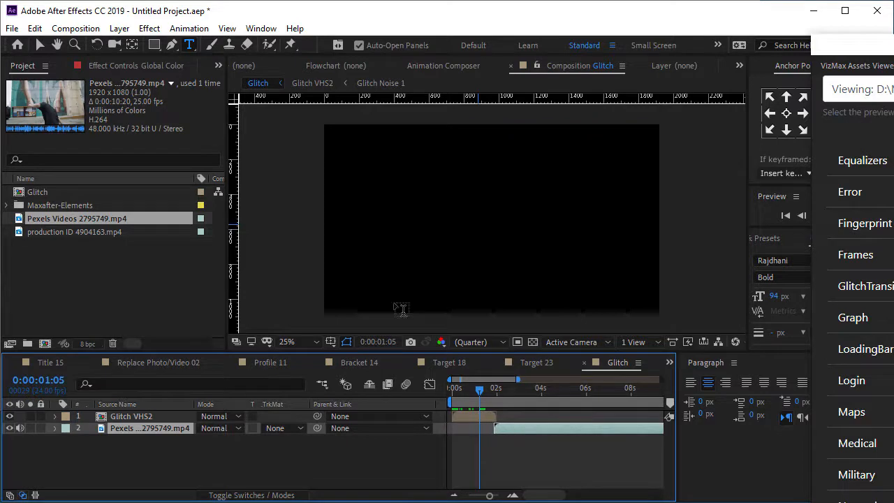
Add production ID 4904163.mp4 as the lowest layer and set the current time to 0:00:01:21, where the Pexels clip starts
left_click_drag(47, 232, 131, 466)
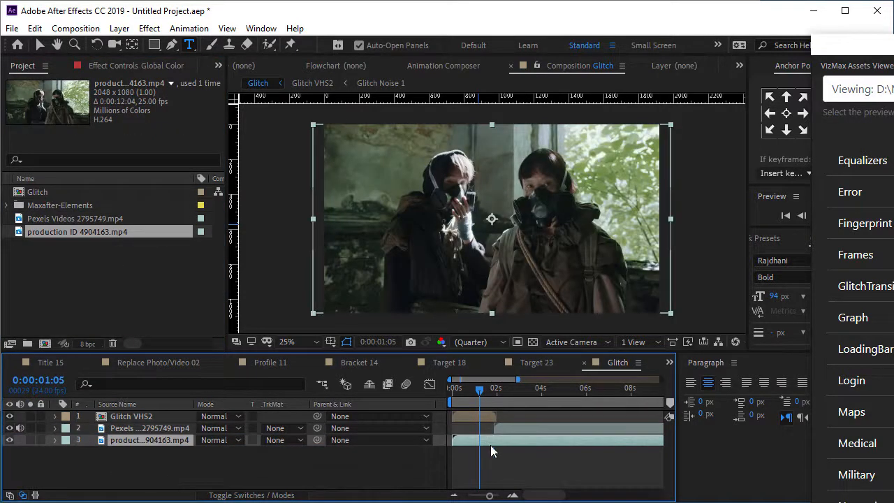
left_click_drag(481, 394, 494, 394)
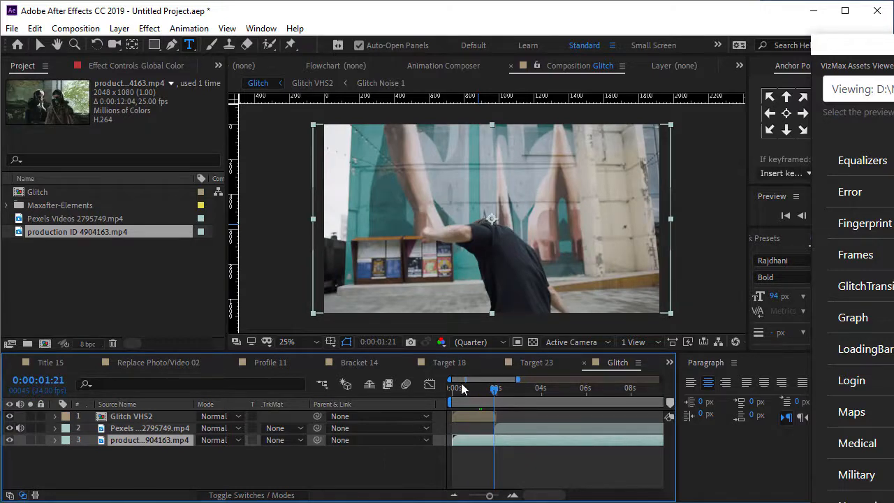
left_click_drag(461, 388, 468, 389)
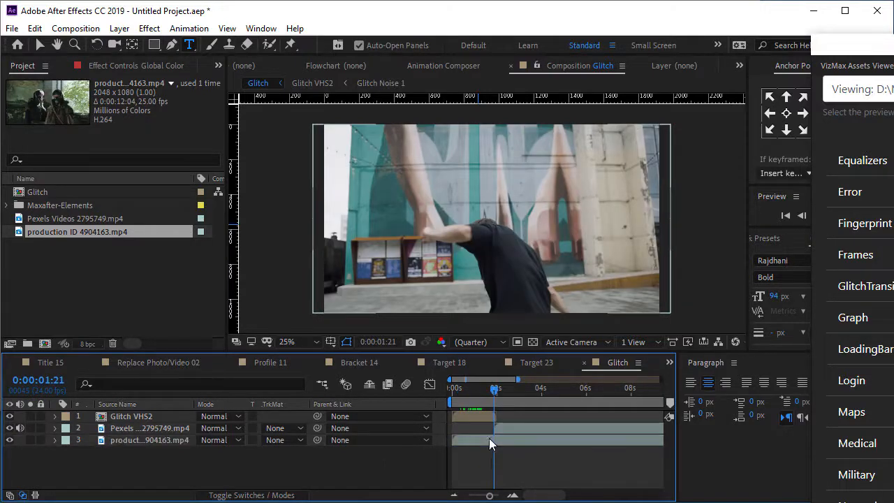
Split the production ID 4904163.mp4 layer at 0:00:01:21, delete its later part and scrub through the transition
left_click(489, 440)
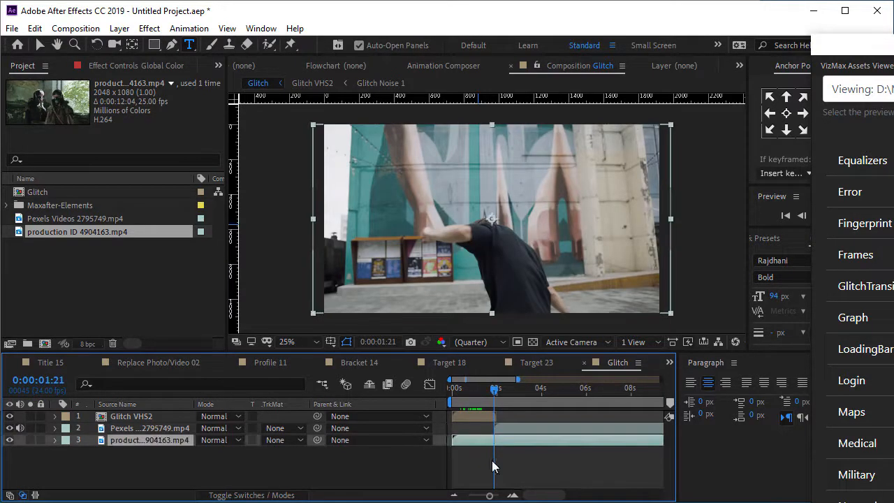
left_click(34, 28)
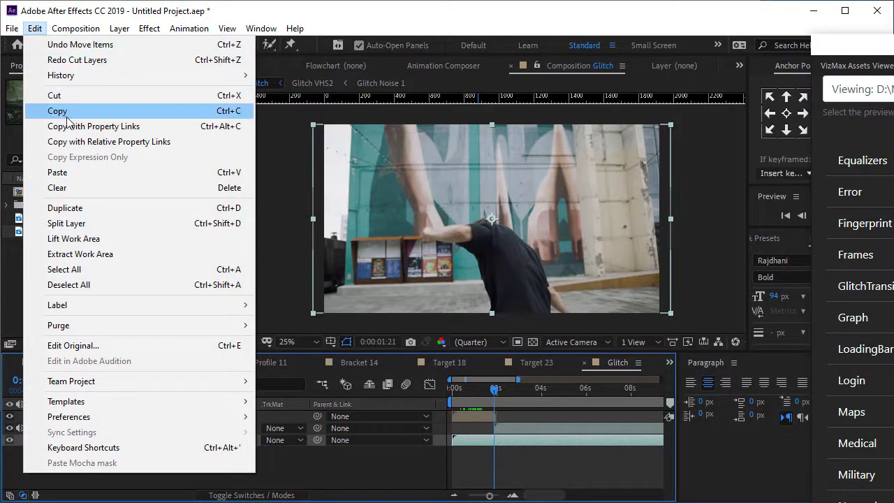
left_click(76, 224)
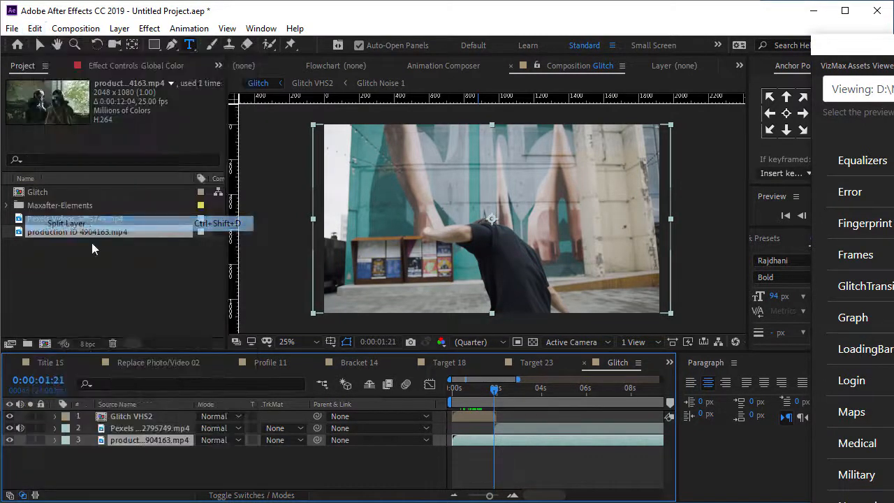
left_click(529, 447)
left_click(529, 442)
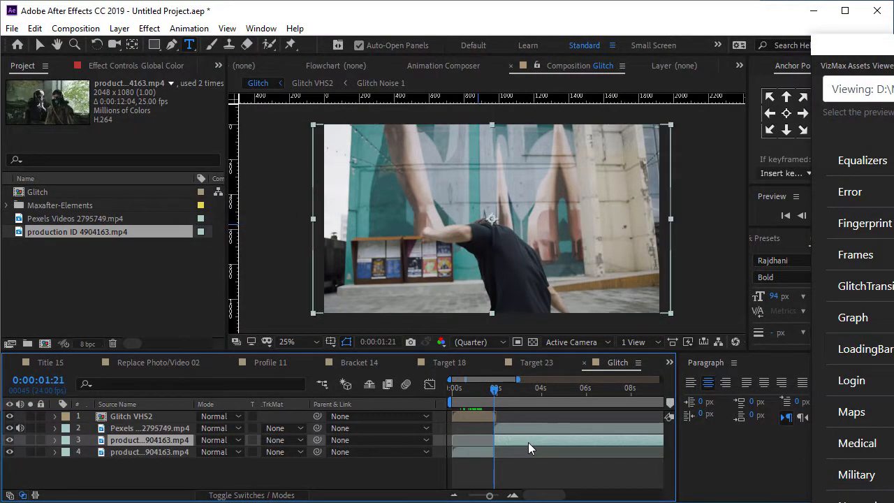
key("Delete")
left_click_drag(467, 391, 495, 392)
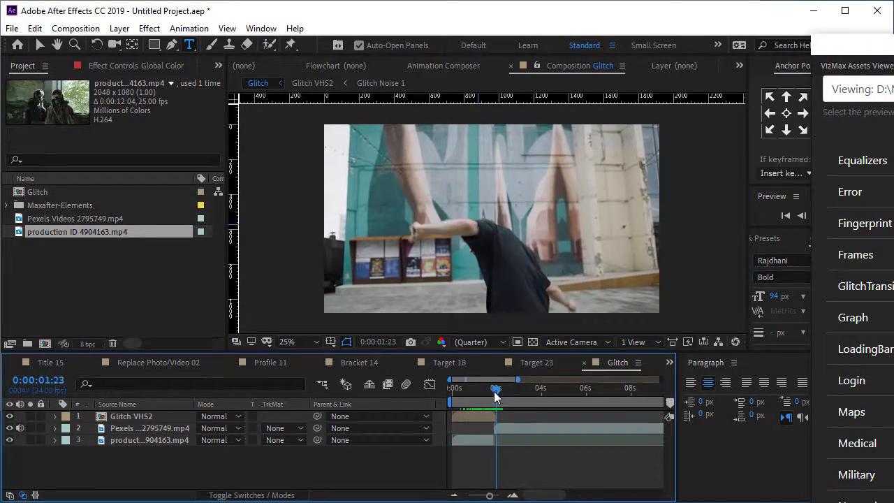
Shift Glitch VHS2 to start at about 1 second so it spans the cut at 0:00:01:21, and scrub through it
left_click_drag(489, 495, 496, 496)
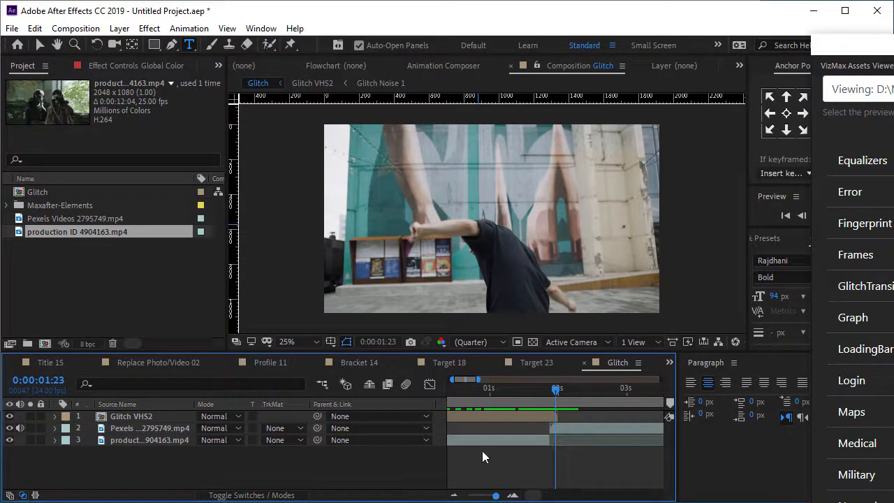
left_click_drag(475, 415, 528, 419)
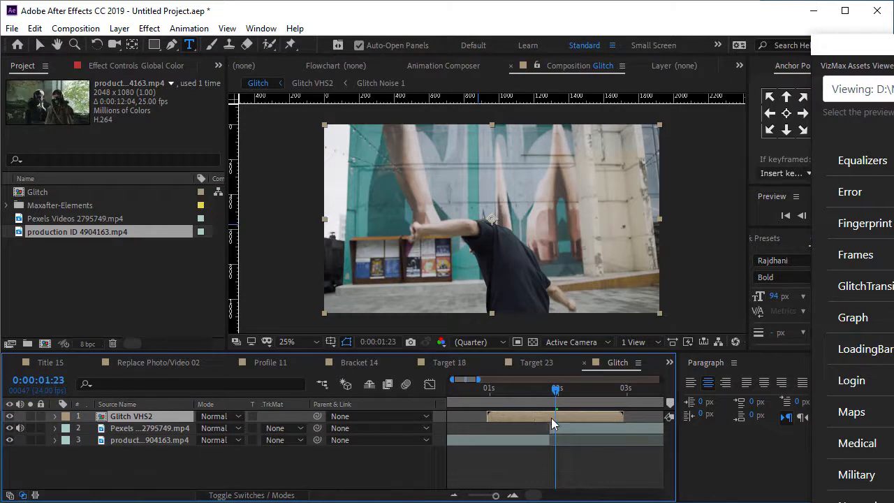
left_click(552, 388)
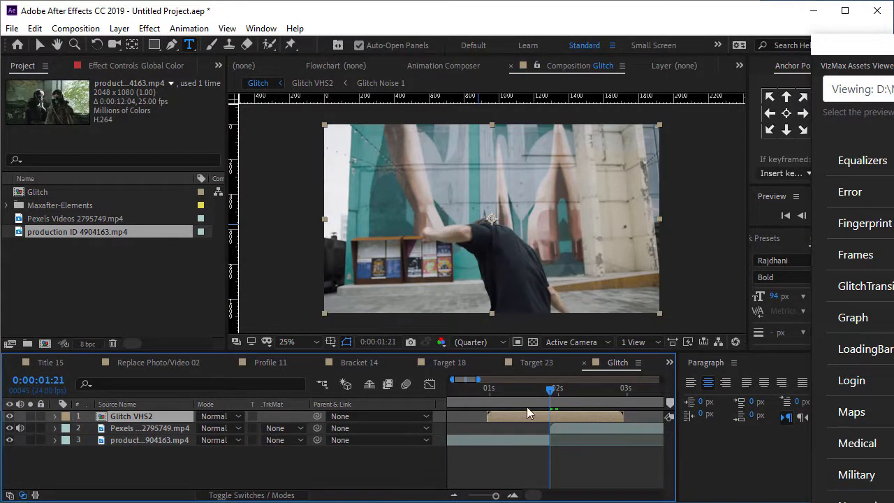
left_click_drag(488, 389, 550, 389)
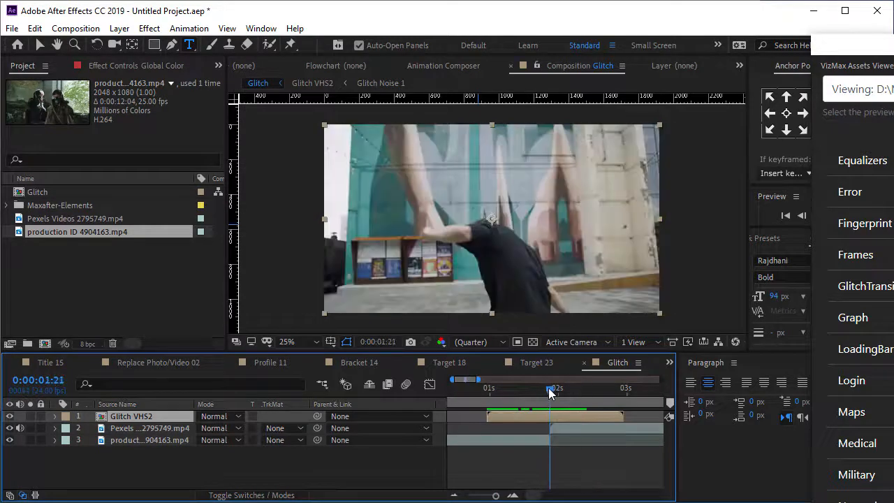
Turn on Collapse Transformations for the Glitch VHS2 layer and play the composition from the start
left_click(245, 495)
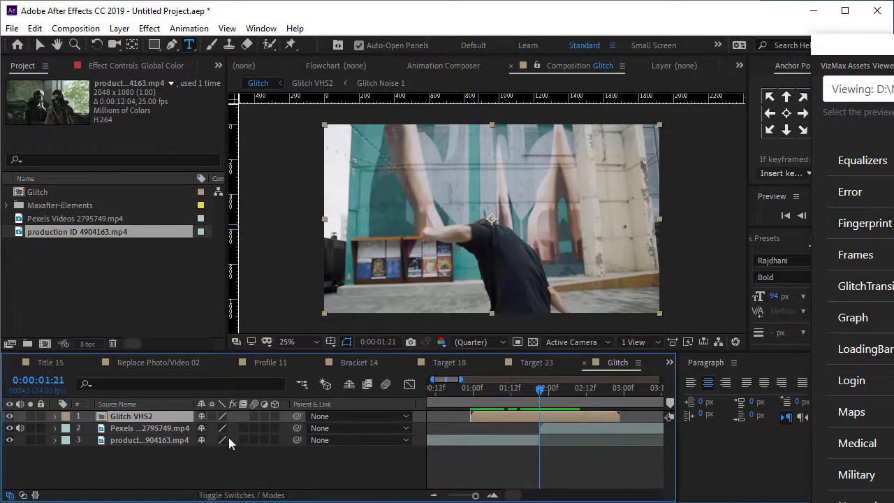
left_click(212, 416)
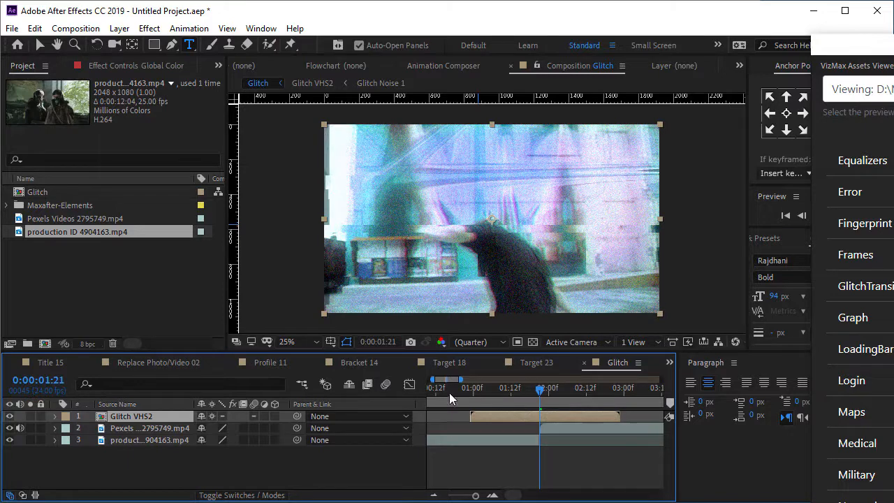
left_click_drag(449, 392, 383, 392)
left_click_drag(457, 497, 465, 496)
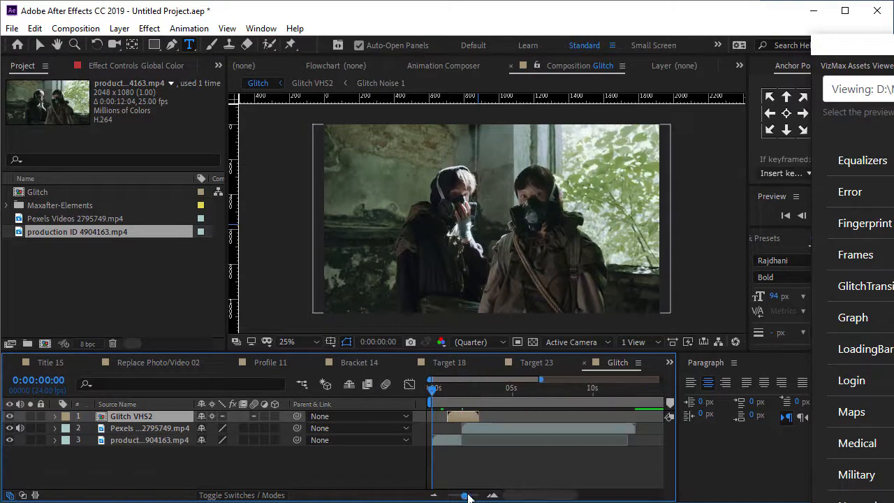
key("space")
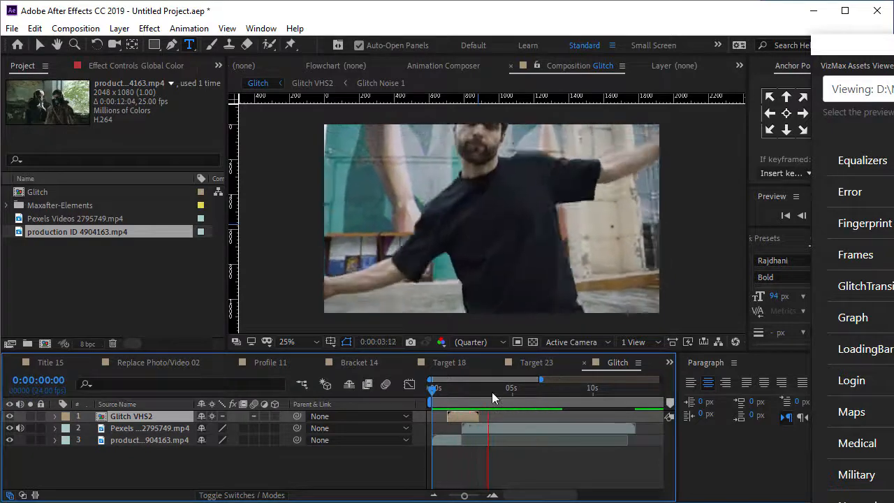
End the work area at about 0:00:03:18 and preview the glitch transition within it
left_click(492, 392)
key("n")
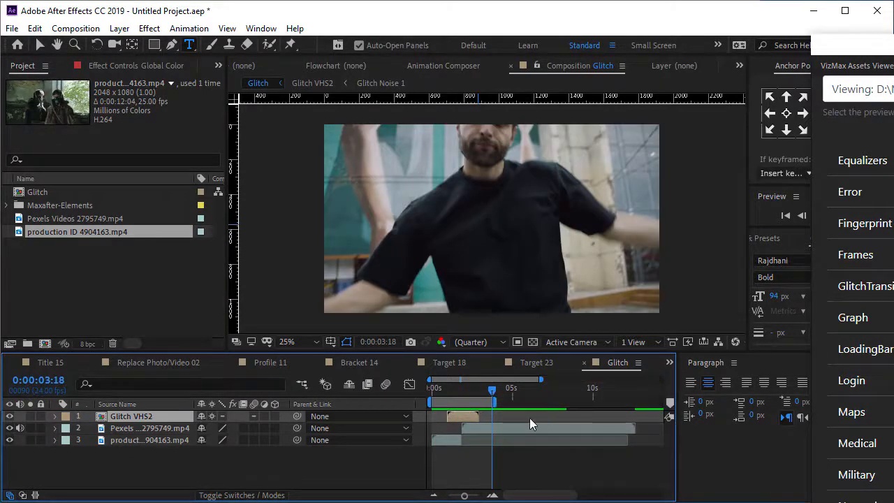
key("space")
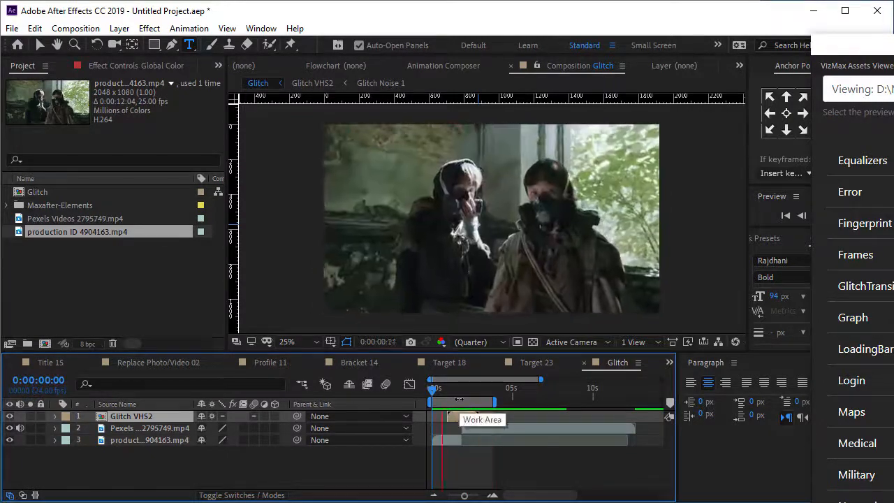
key("space")
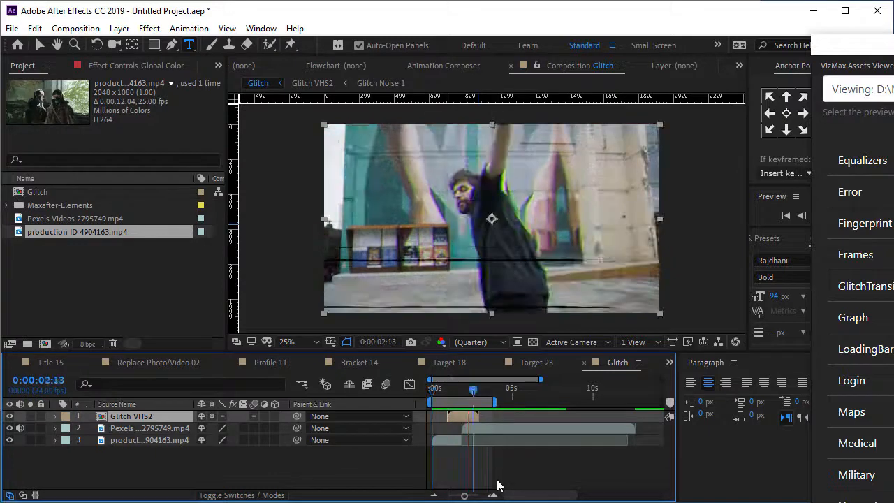
left_click(468, 394)
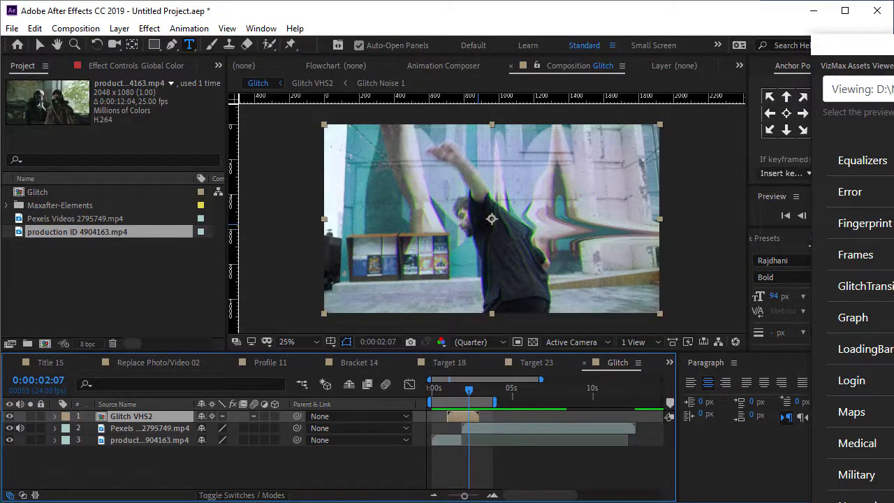
Replace Glitch VHS2 with the Glitch Ultimate 3 transition at the same timeline position, with Collapse Transformations turned on
left_click(893, 45)
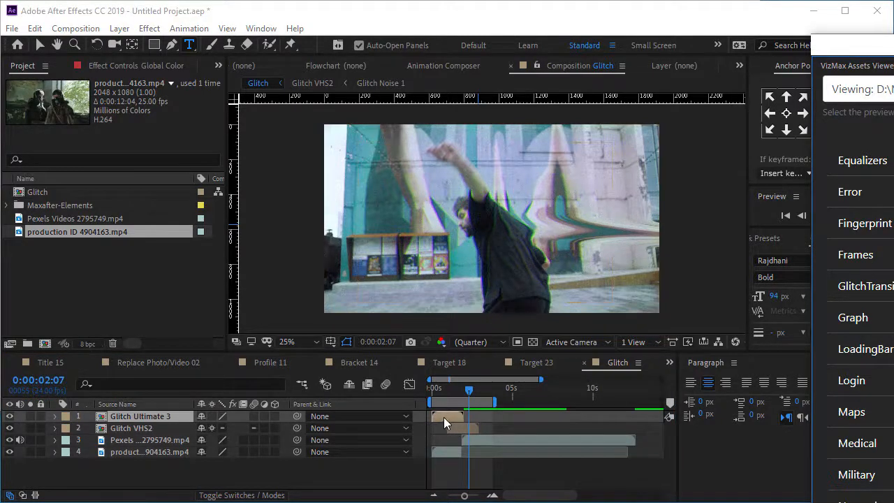
left_click_drag(444, 416, 460, 415)
left_click(460, 429)
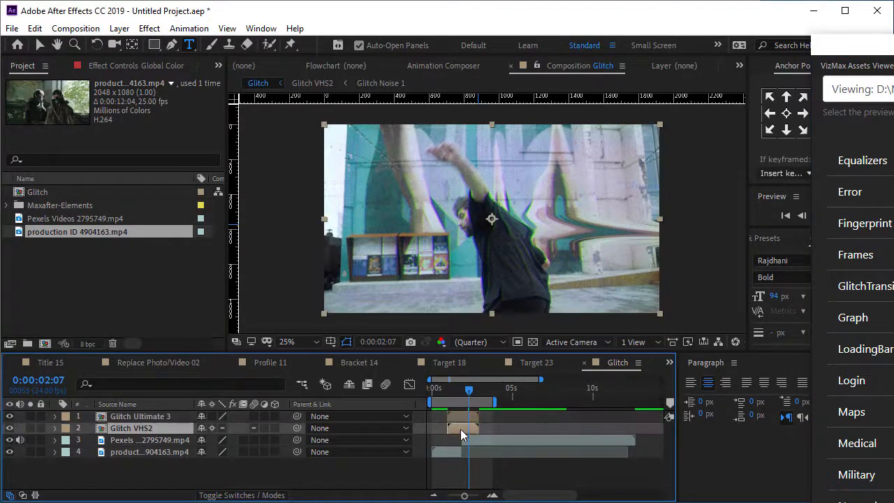
key("Delete")
left_click(460, 415)
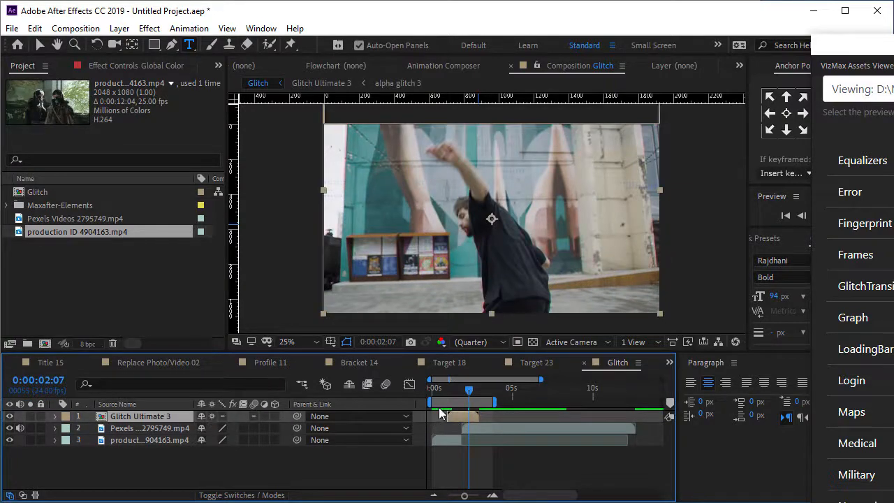
Preview the Glitch Ultimate 3 transition from its start at 0:00:00:23
left_click(447, 391)
key("space")
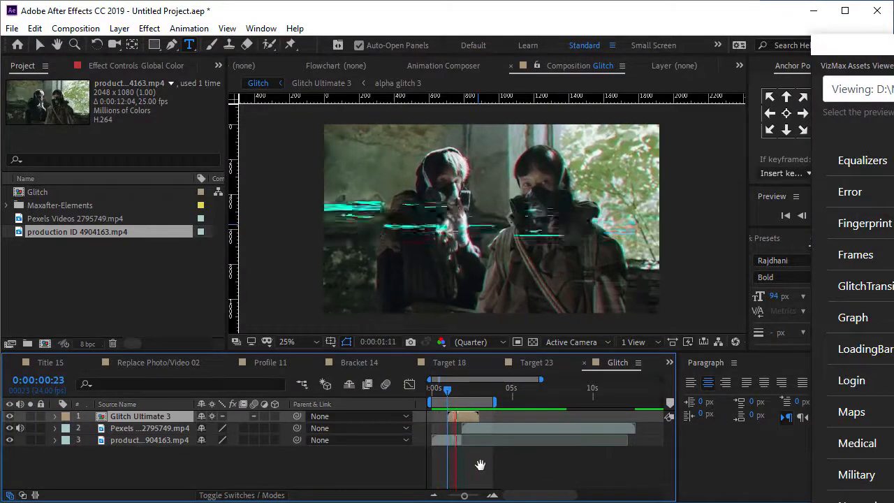
key("space")
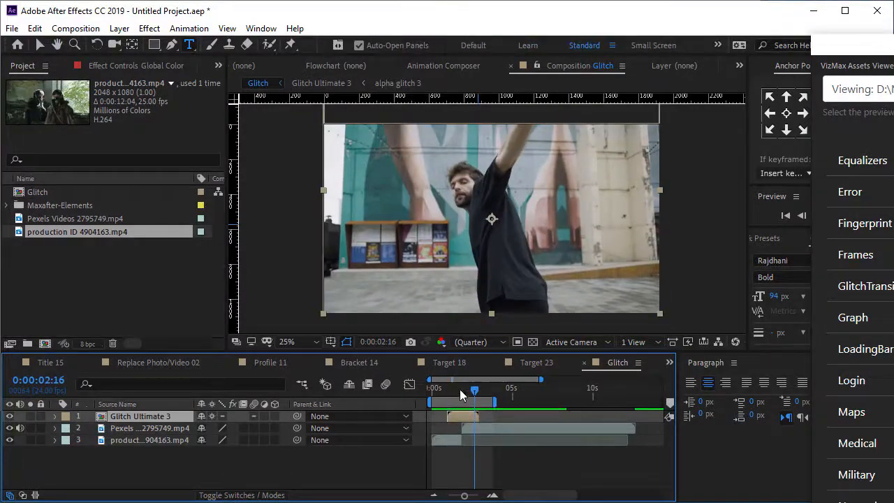
Replace Glitch Ultimate 3 with Glitch VHS1 from the project's Glitch Transitions folder, aligning its Cut marker with the clip cut at 0:00:01:21
left_click(461, 389)
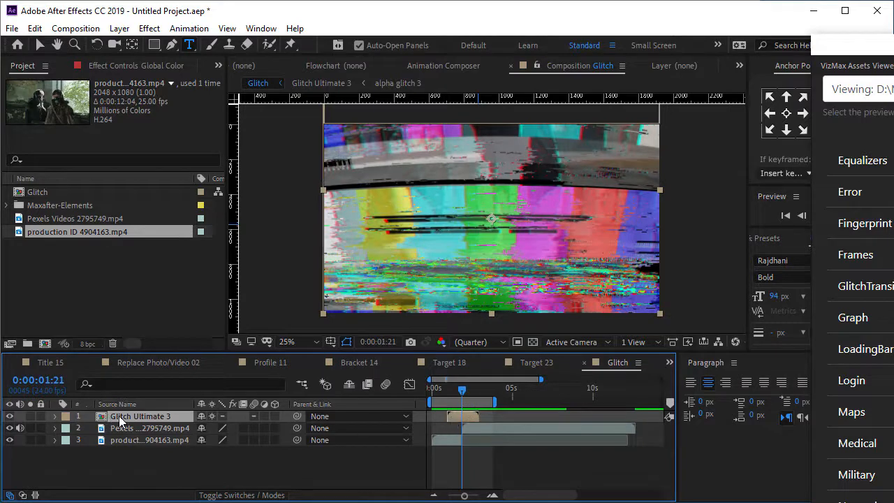
key("Delete")
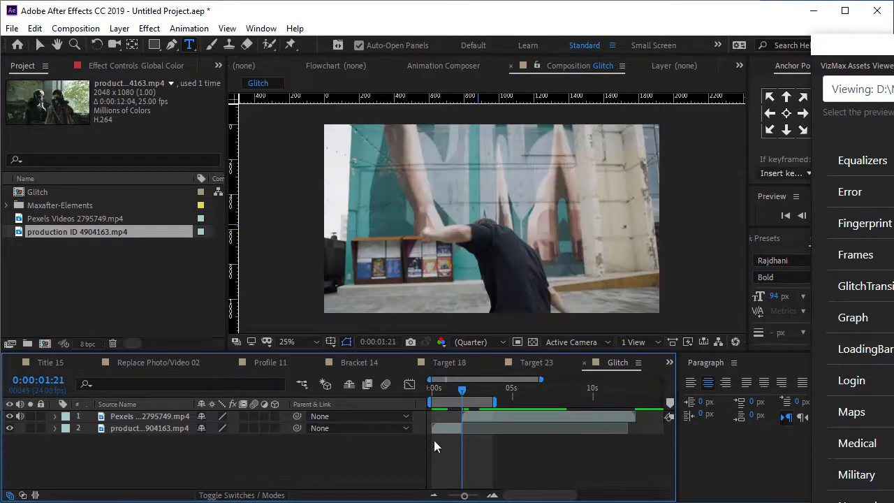
left_click(8, 206)
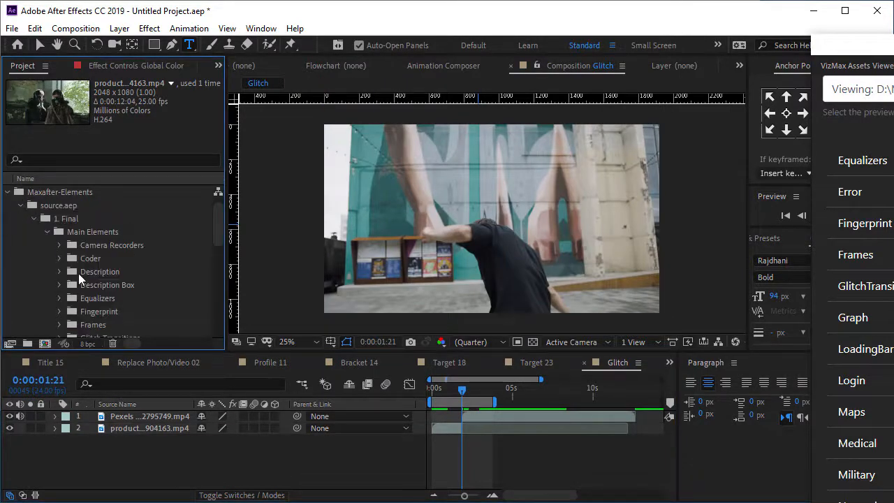
scroll(78, 273, "down", 5)
scroll(89, 280, "down", 5)
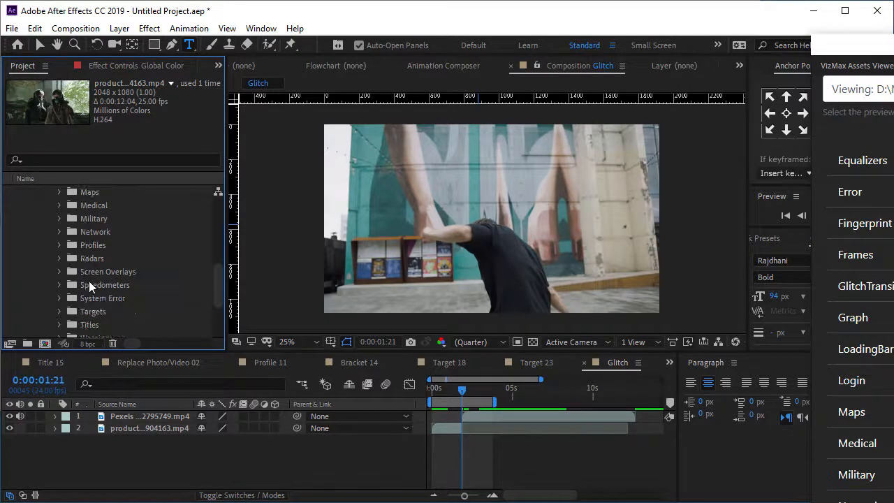
scroll(102, 306, "up", 3)
scroll(102, 307, "up", 3)
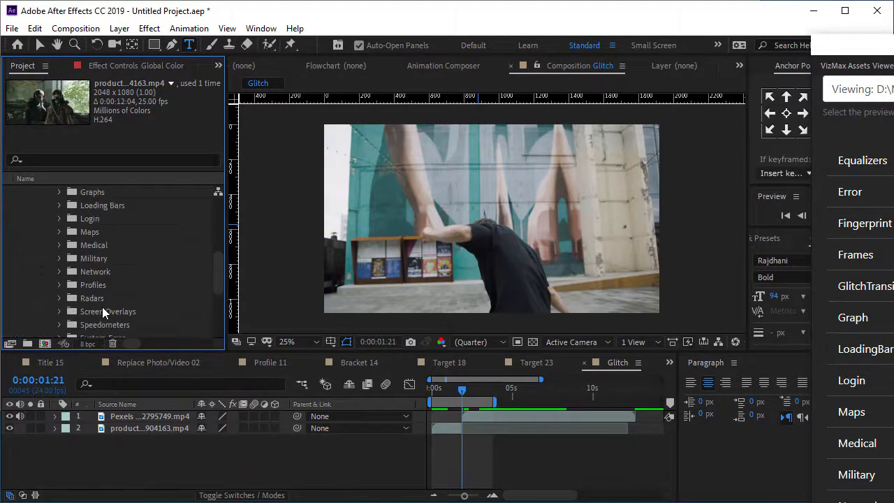
left_click(59, 219)
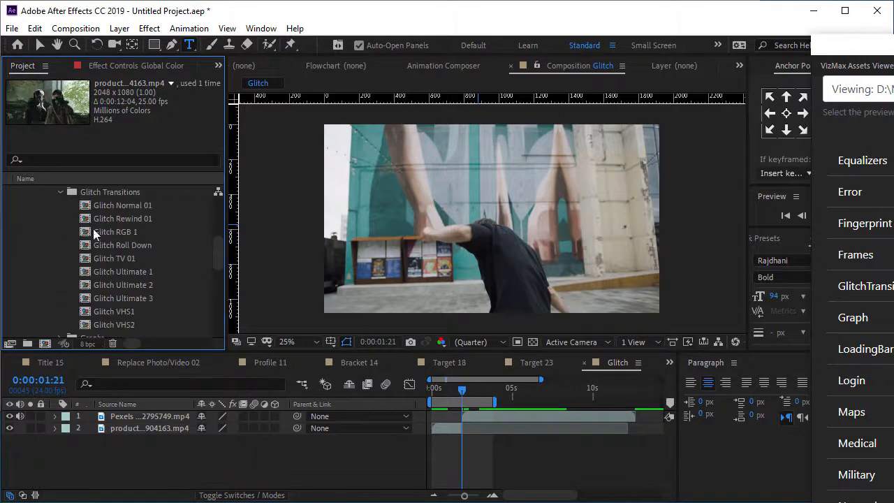
left_click_drag(111, 311, 120, 418)
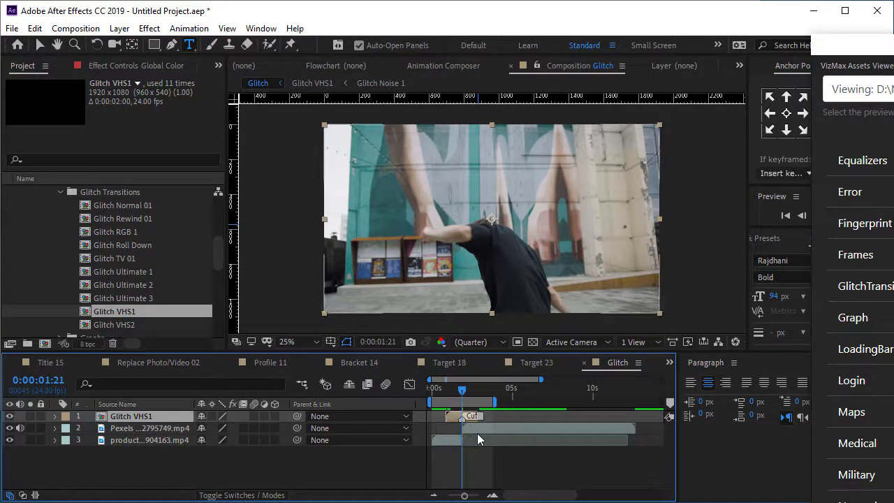
Turn on Collapse Transformations for Glitch VHS1 and preview the transition from the start and again from 0:00:00:20
key("Home")
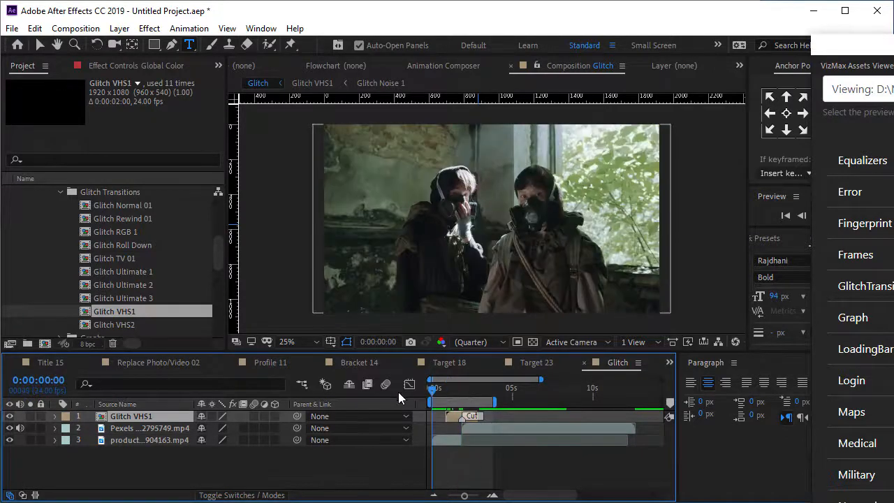
key("space")
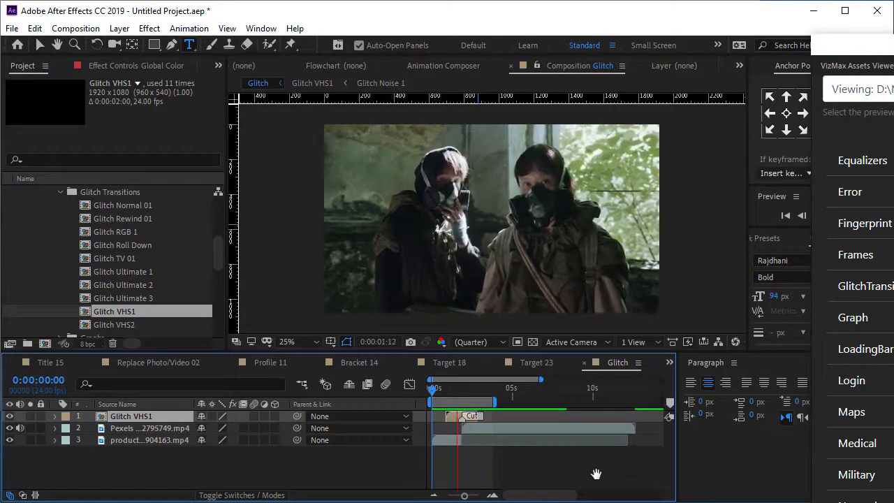
key("space")
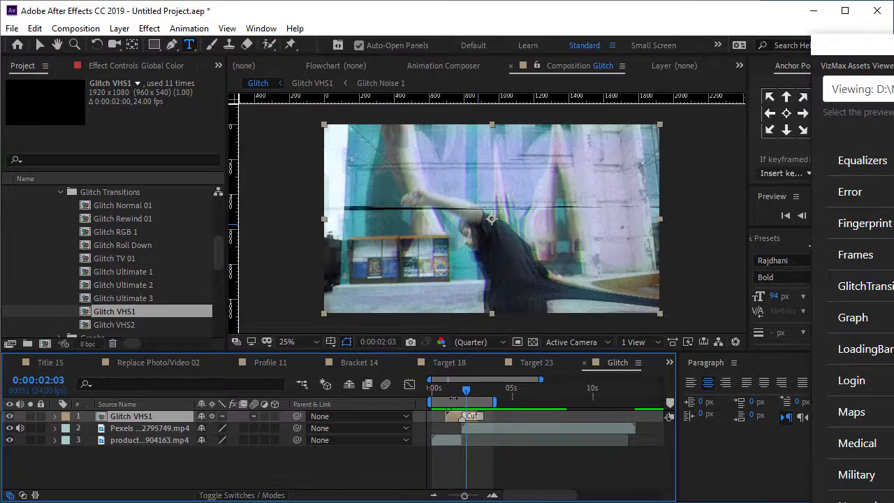
left_click(446, 391)
key("space")
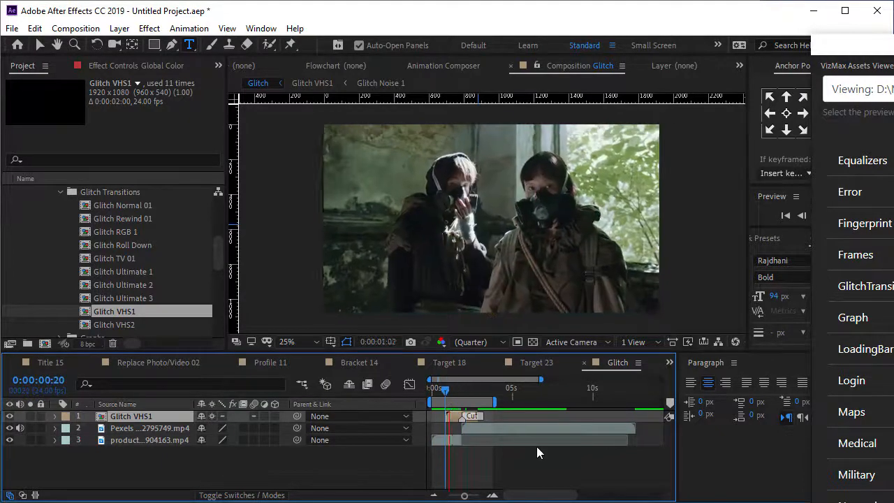
key("space")
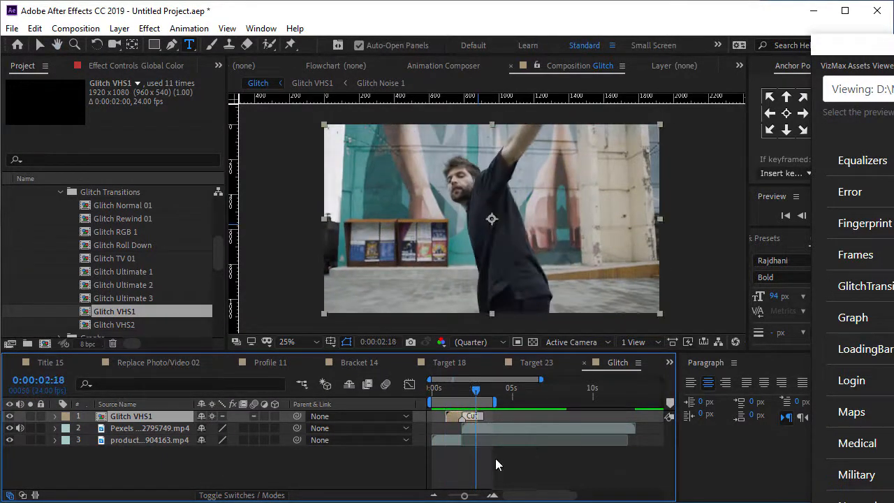
Delete both video clip layers from the Glitch composition and set the current time to 0:00:01:21
left_click(495, 458)
left_click(497, 430)
left_click(442, 442, "shift")
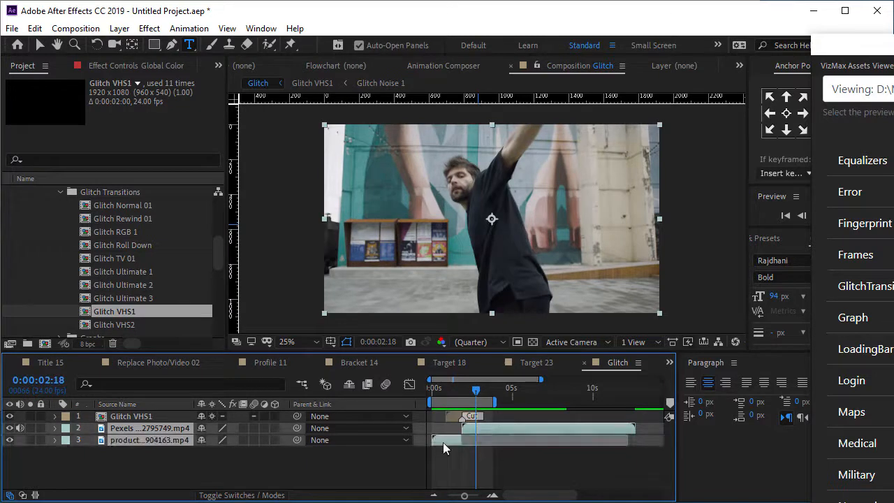
key("Delete")
left_click_drag(475, 391, 462, 391)
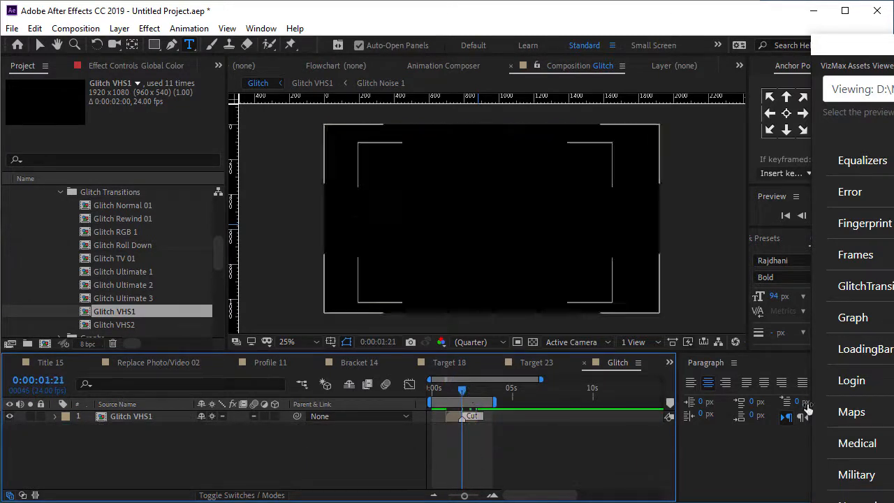
Add the Title 17 "Cyberpunk 2078" template from the Titles assets of VizMax Assets Viewer to the Glitch composition
scroll(859, 314, "down", 3)
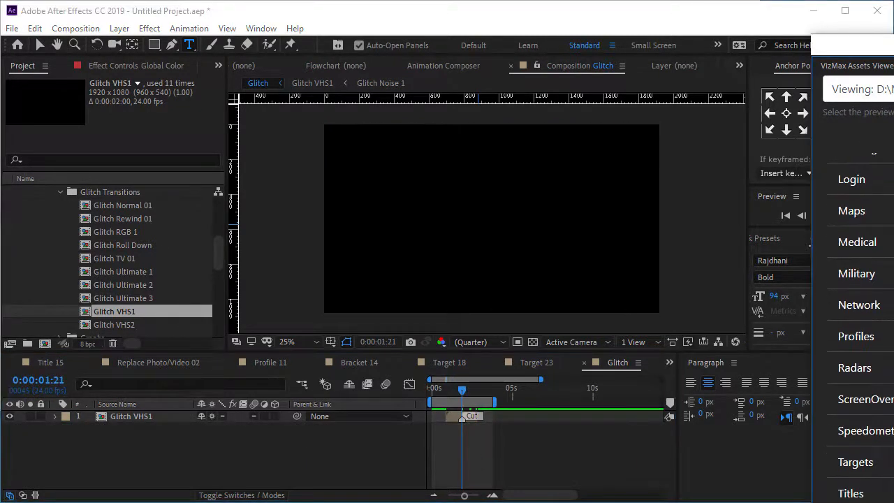
left_click_drag(893, 54, 532, 9)
left_click(476, 449)
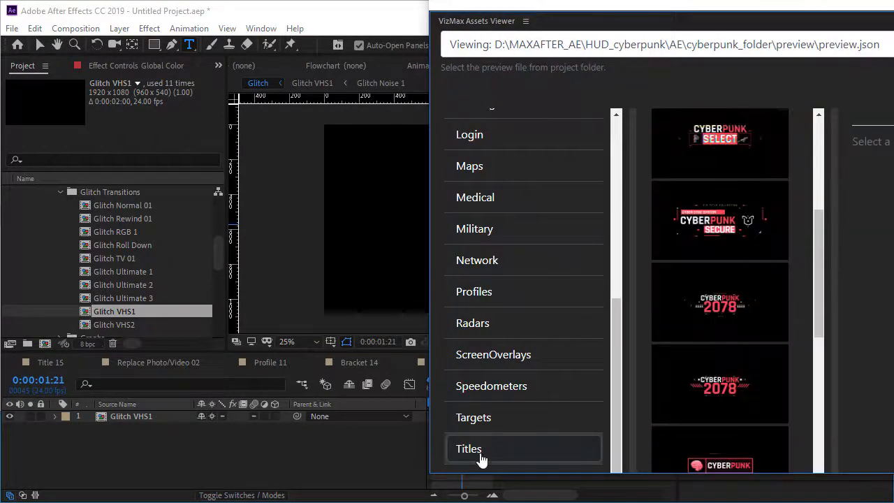
left_click(728, 310)
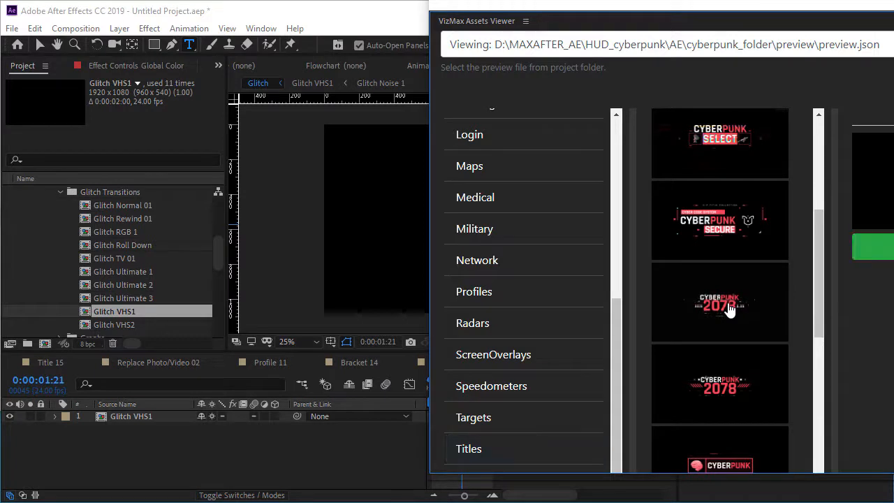
left_click(872, 246)
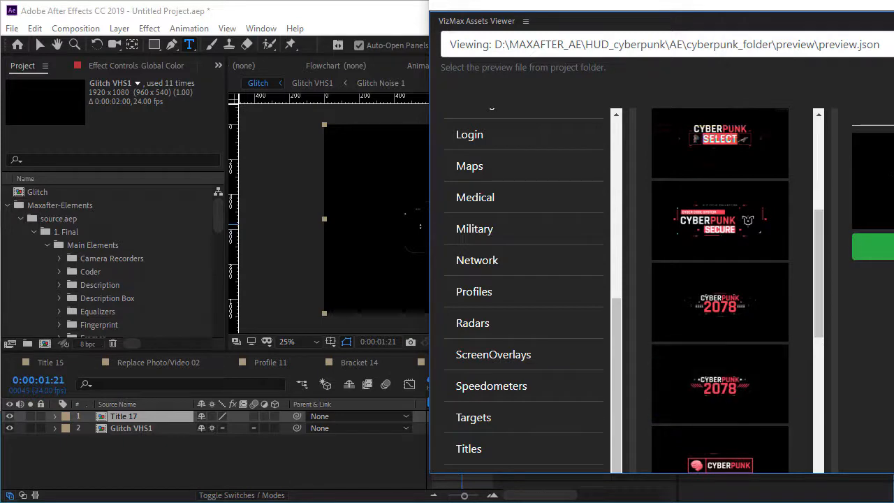
Move the VizMax Assets Viewer aside, collapse the Maxafter-Elements folder in the project and select the Glitch composition
left_click_drag(611, 6, 893, 104)
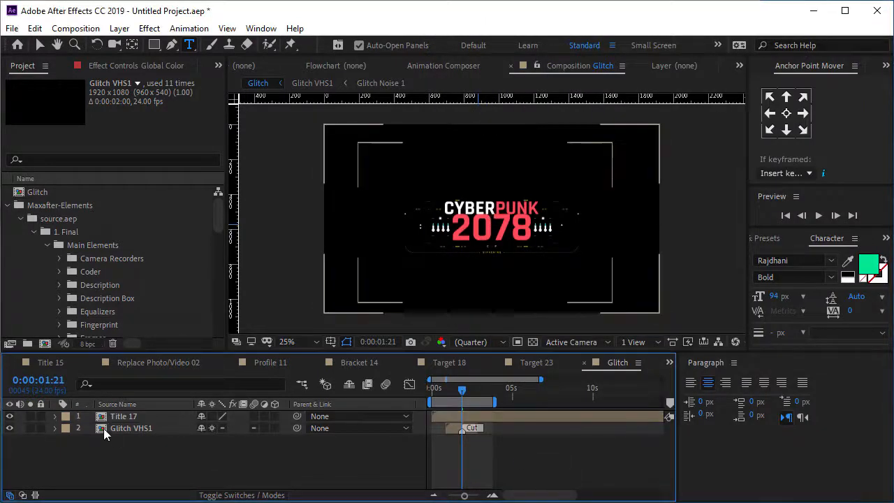
left_click(128, 446)
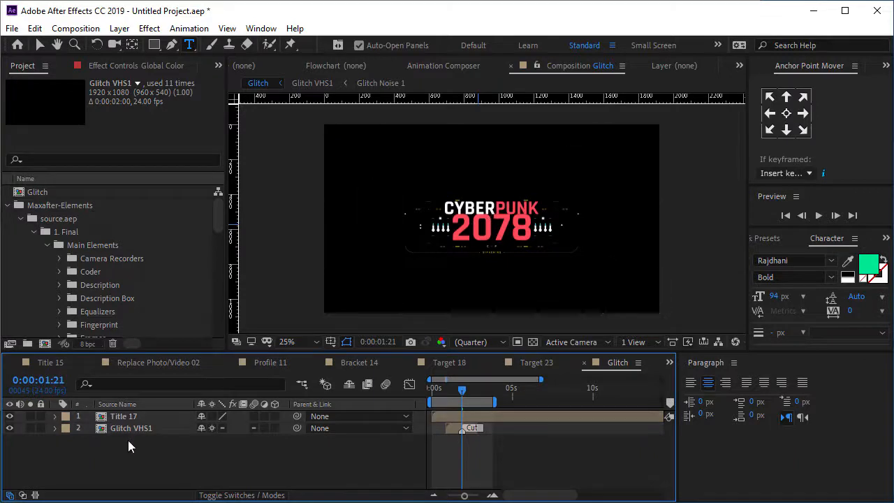
left_click(7, 205)
left_click(40, 192)
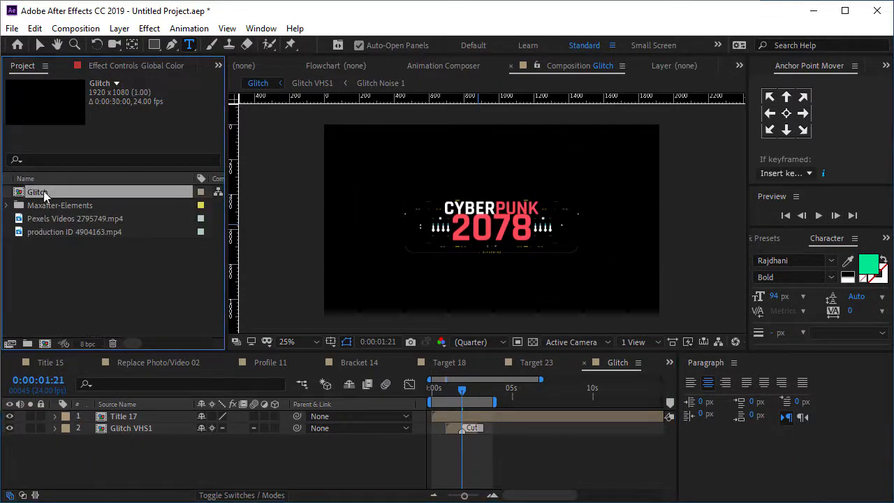
Add the "Cyberpunk Secure" title template from the VizMax Assets Viewer to the Glitch composition, and move the viewer aside
left_click_drag(893, 35, 668, 24)
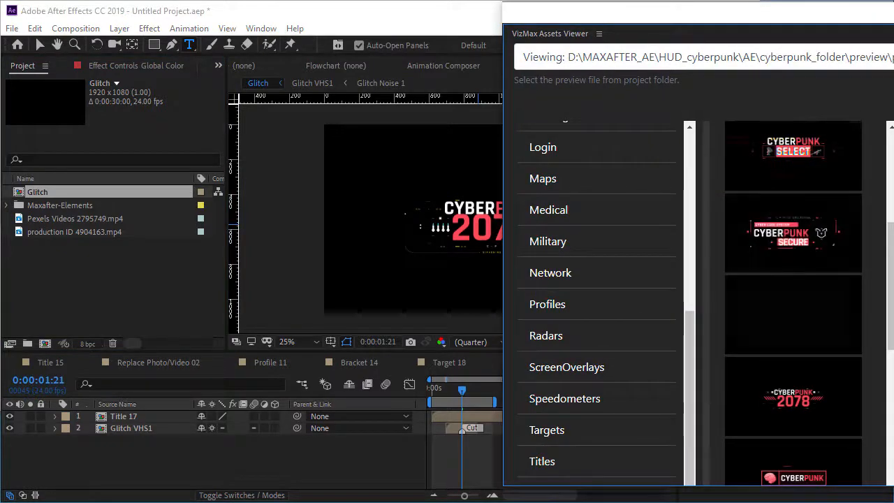
left_click(796, 234)
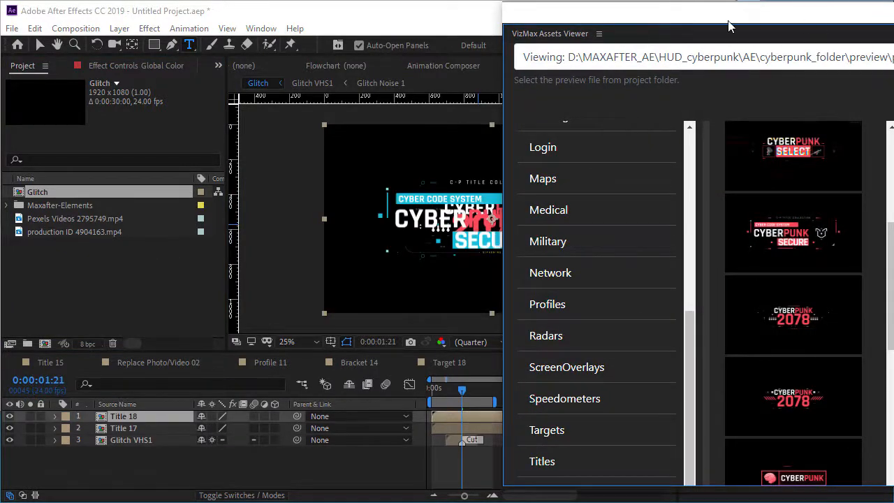
left_click_drag(694, 21, 893, 56)
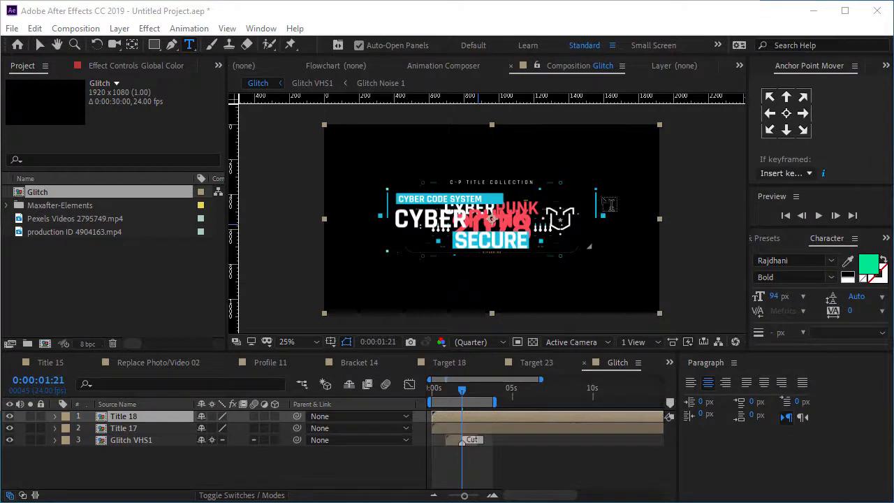
Shift Title 18 to start at 0:00:01:21 and move Glitch VHS1 to the top of the layer stack
left_click_drag(454, 419, 480, 413)
left_click(465, 429)
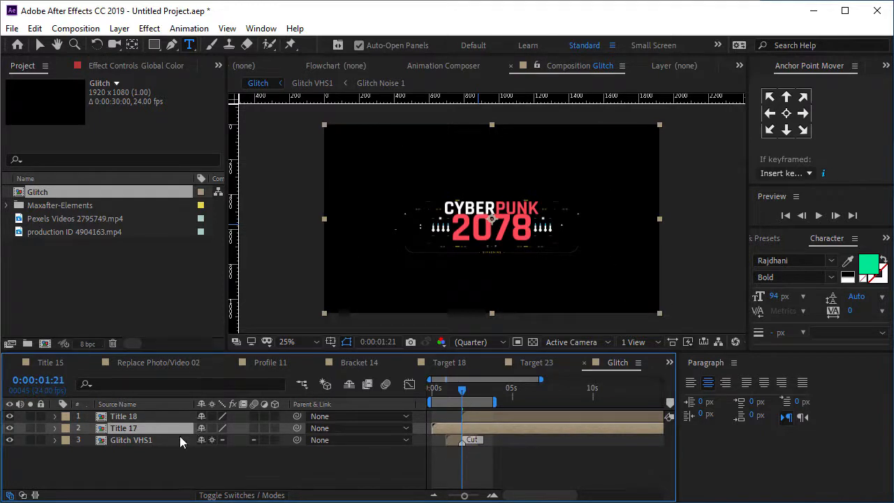
left_click_drag(130, 440, 132, 414)
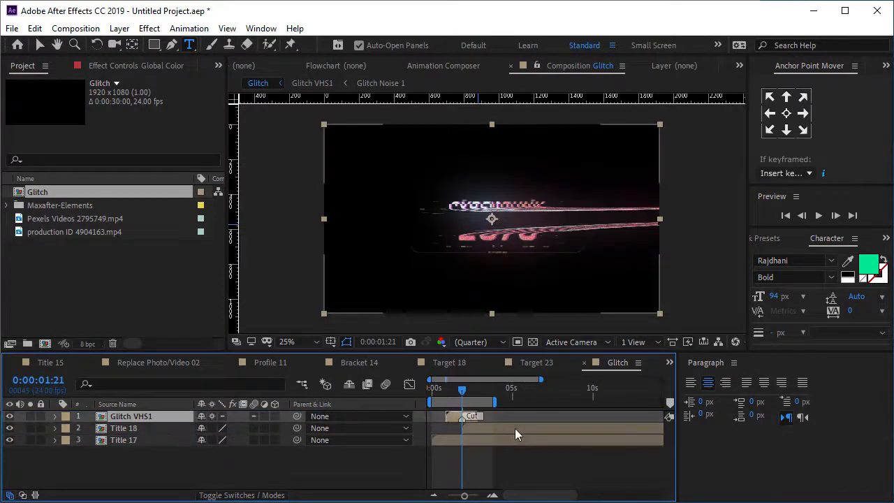
Split the Title 17 layer at 0:00:01:21 and delete the part after the cut
left_click(469, 439)
key("space")
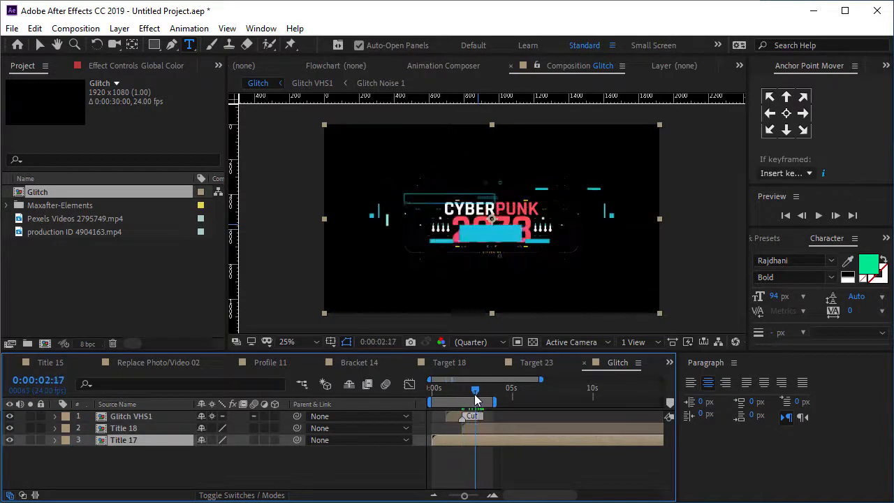
key("space")
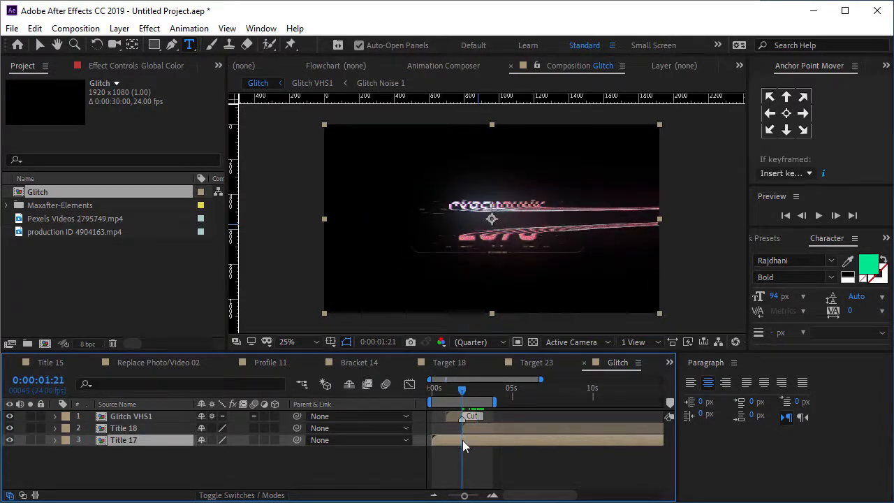
left_click(35, 29)
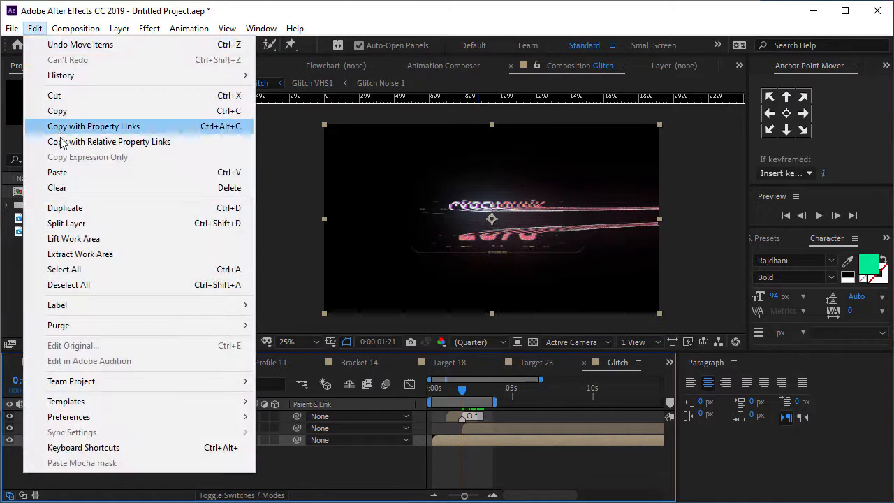
left_click(68, 224)
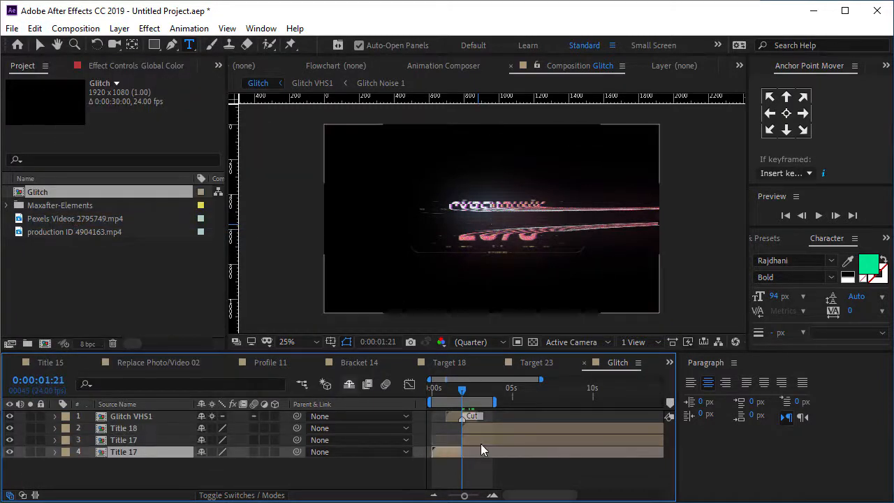
key("Delete")
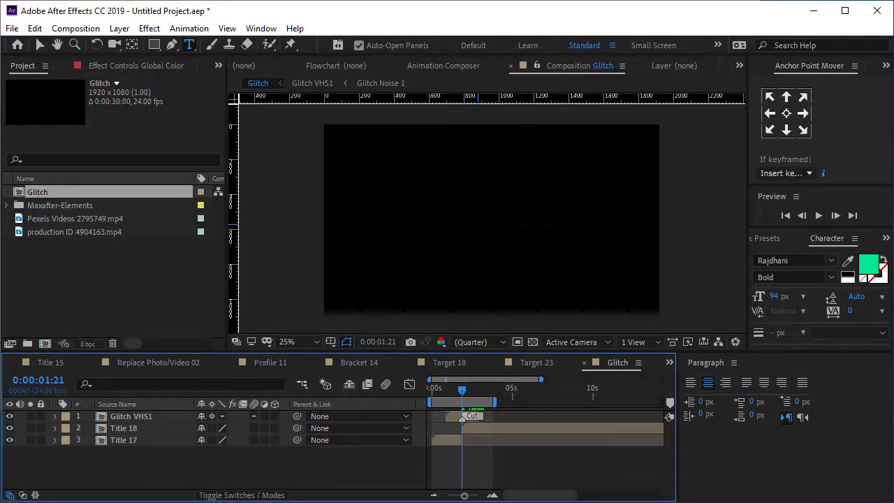
Preview the glitch transition between the two titles from the start of the Glitch composition
left_click_drag(464, 497, 470, 497)
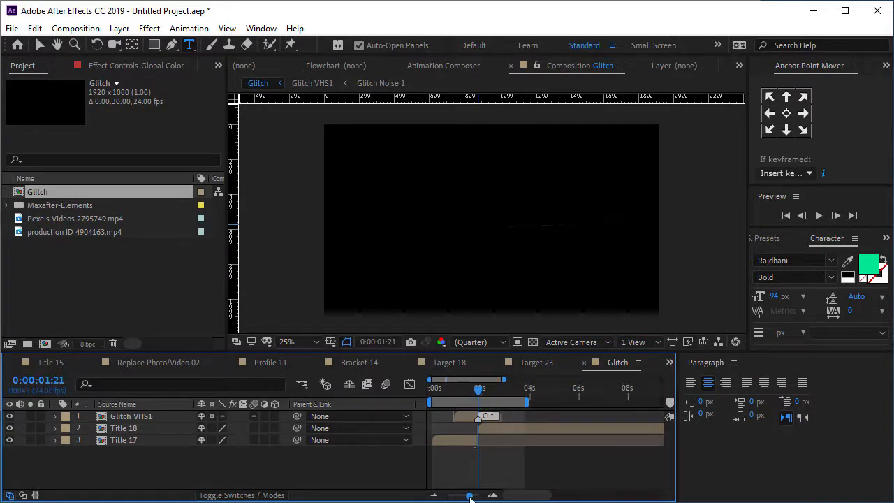
left_click_drag(449, 388, 428, 390)
key("space")
key("space")
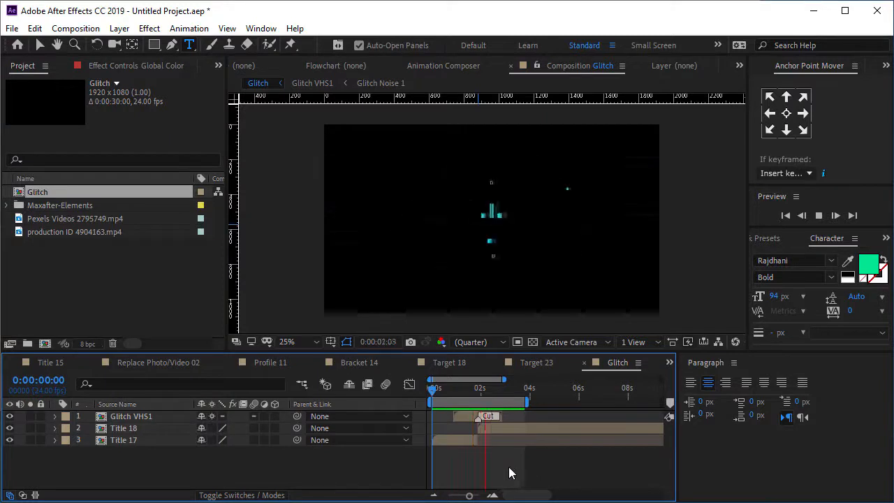
key("space")
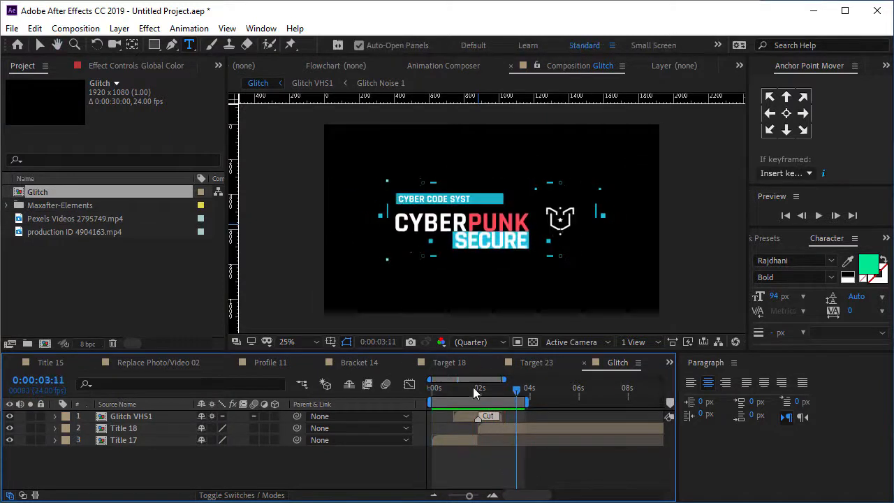
Trim the start of Title 18 to 0:00:02:16, slide it back to begin at the 0:00:01:21 cut, and preview the transition
left_click_drag(473, 390, 497, 392)
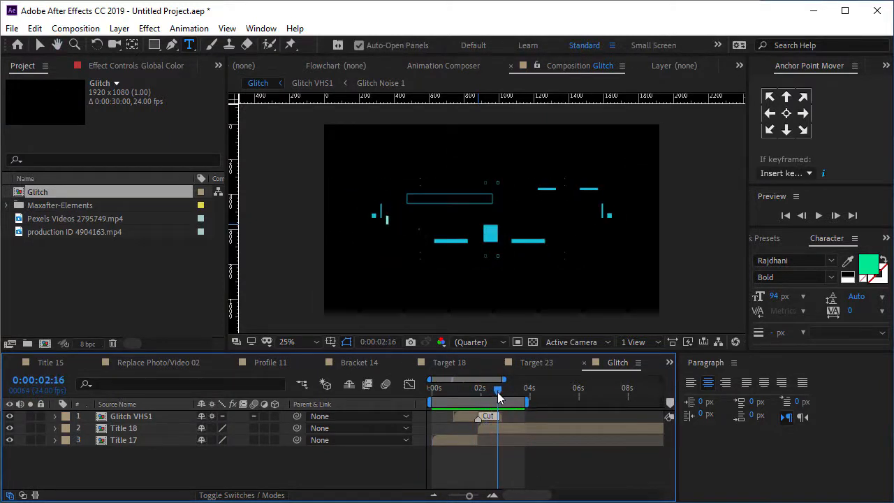
left_click(480, 429)
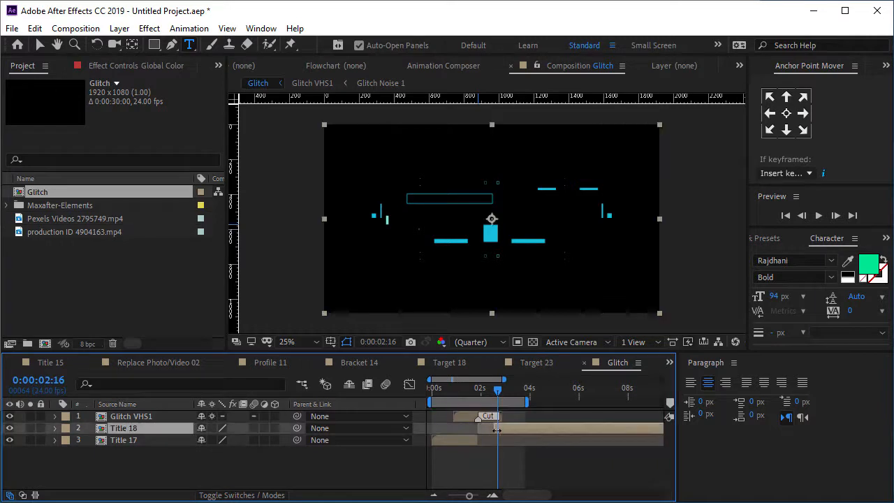
left_click_drag(498, 429, 505, 428)
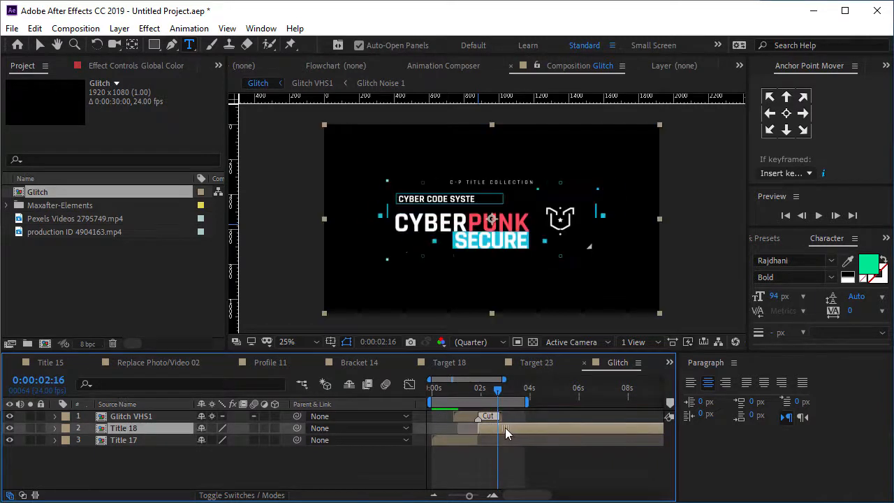
key("space")
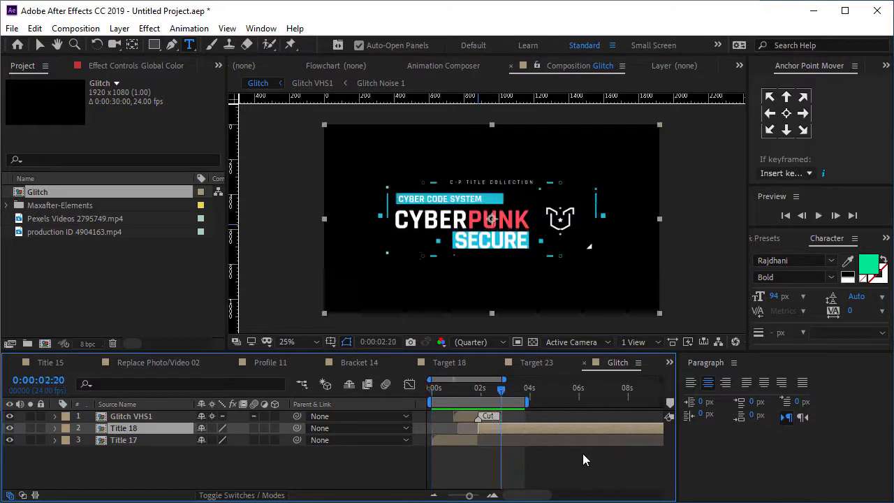
Delete Glitch VHS1, Title 18 and Title 17 from the Glitch composition
left_click(568, 457)
left_click(134, 439)
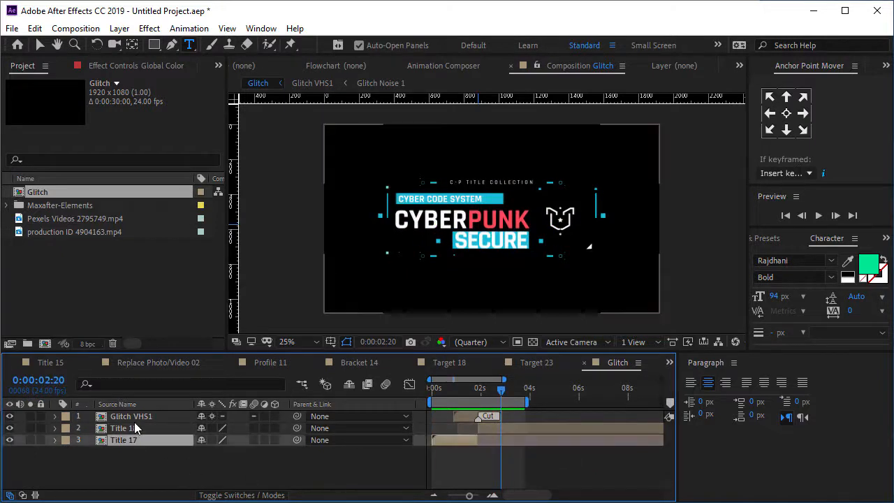
left_click(134, 417, "shift")
key("Delete")
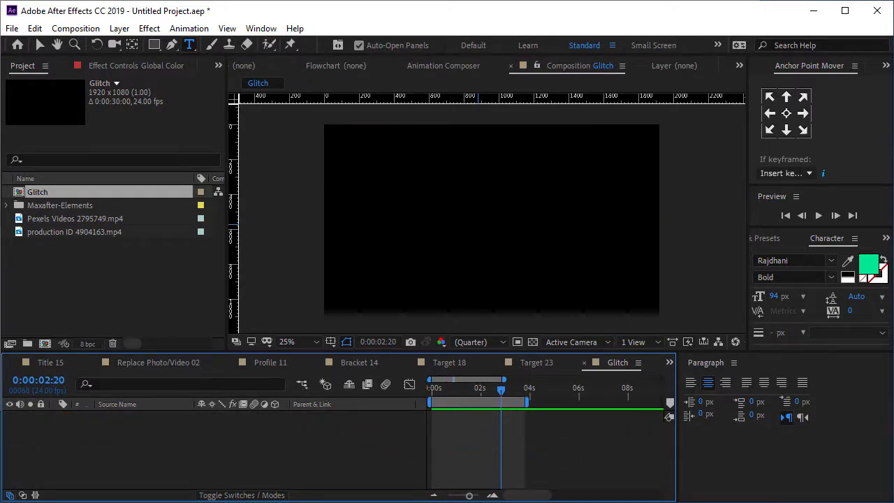
Add the "Cyberpunk 2078", brain-icon "Cyberpunk" and "Cyberpunk Select" title templates from the VizMax Assets Viewer to the Glitch composition
left_click_drag(893, 35, 683, 19)
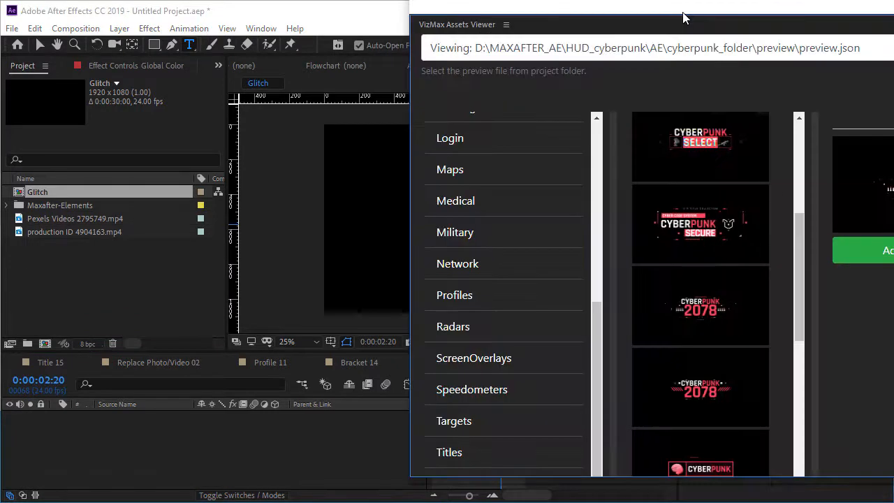
left_click(887, 250)
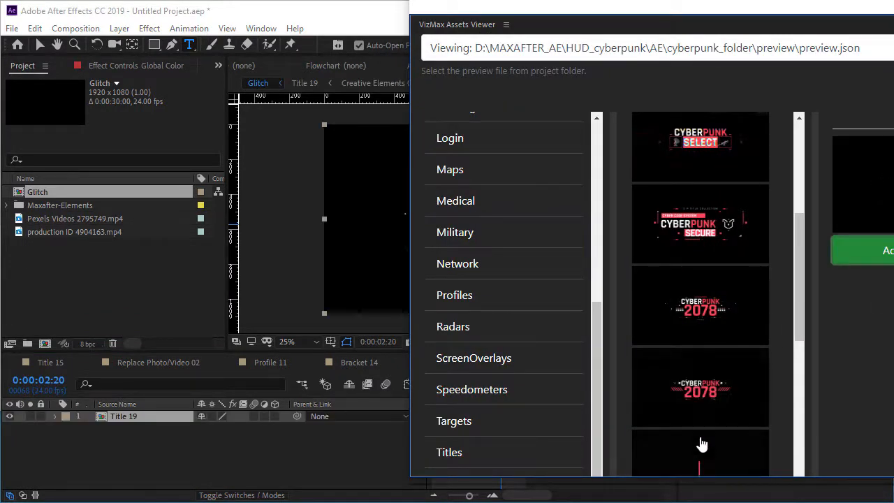
left_click(887, 250)
left_click(724, 177)
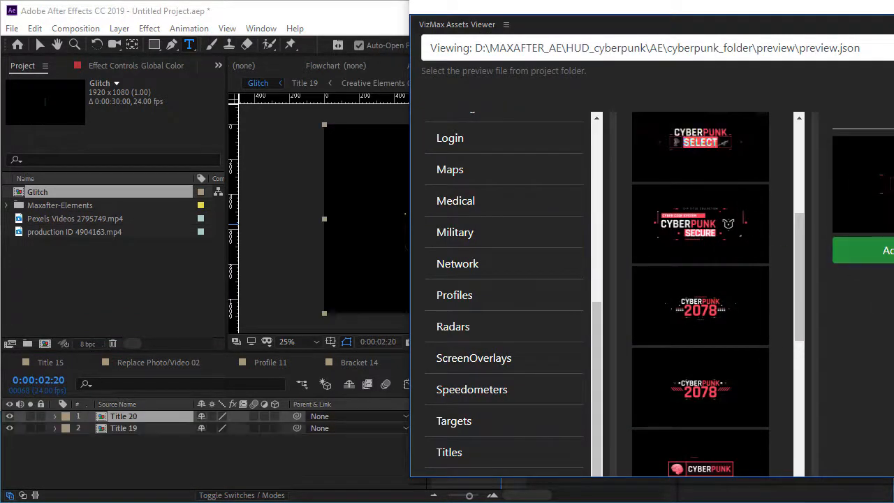
left_click(886, 250)
left_click_drag(687, 14, 893, 0)
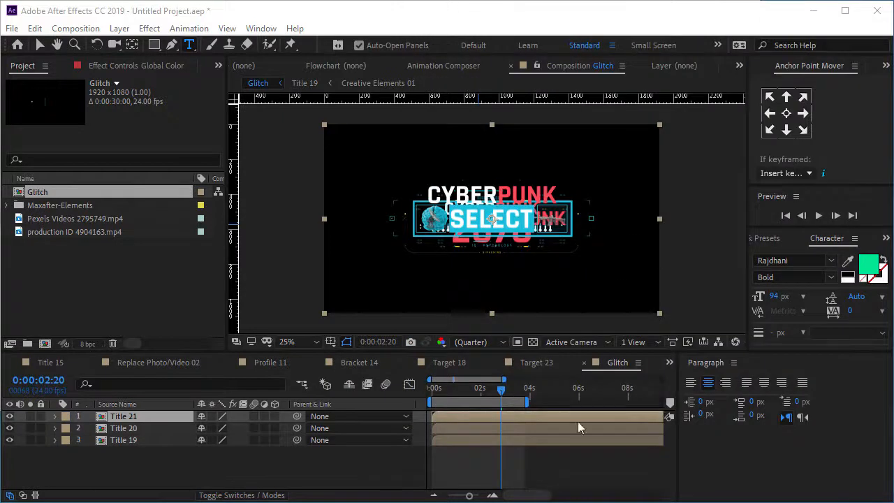
At 0:00:01:07, scale the Title 21 layer to 71% and move it to the upper-left area of the composition
left_click(462, 388)
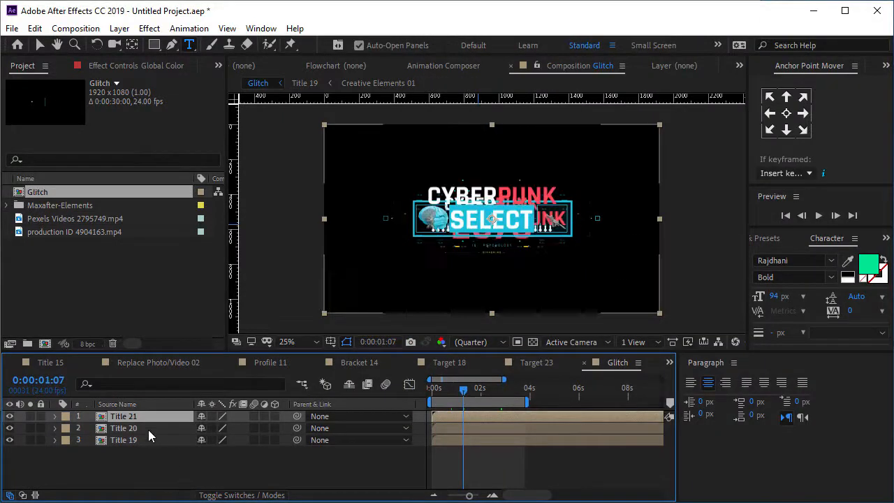
key("s")
left_click_drag(216, 427, 6, 66)
left_click(40, 45)
left_click_drag(488, 221, 406, 169)
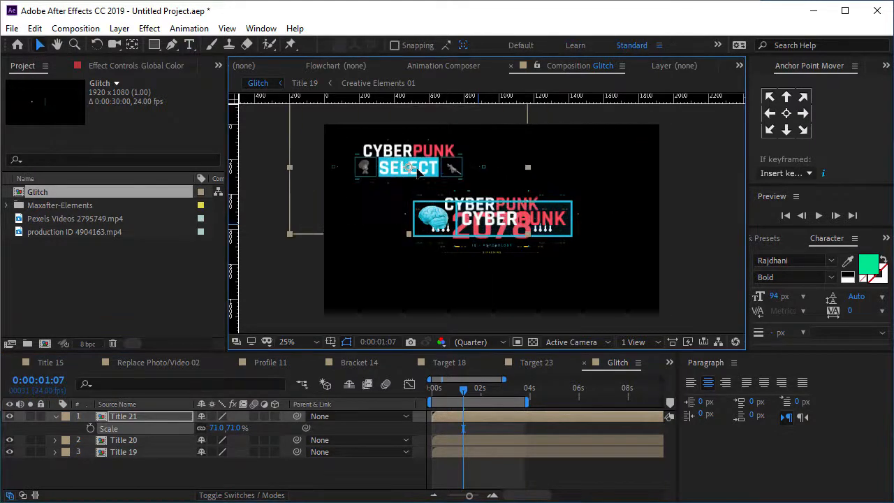
Scale the Title 20 layer to 72%, move it to the lower-left area of the composition, and preview the three titles
left_click(123, 439)
key("s")
left_click_drag(216, 451, 204, 452)
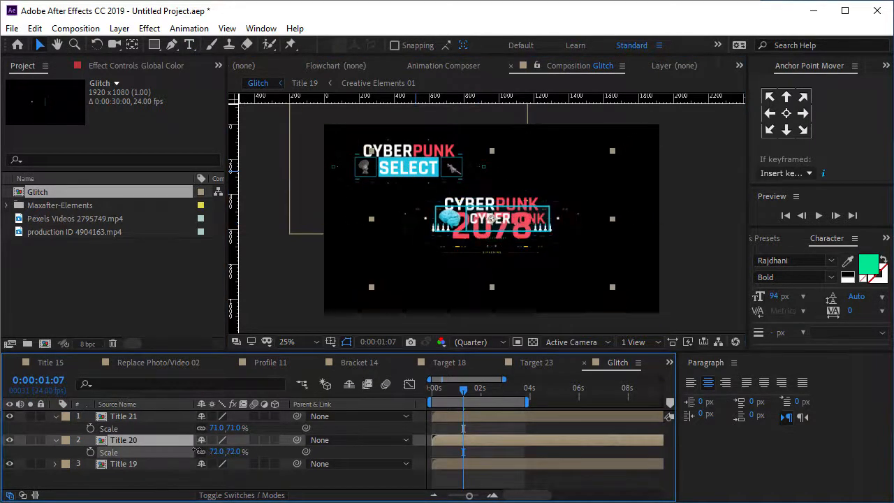
left_click_drag(491, 226, 420, 286)
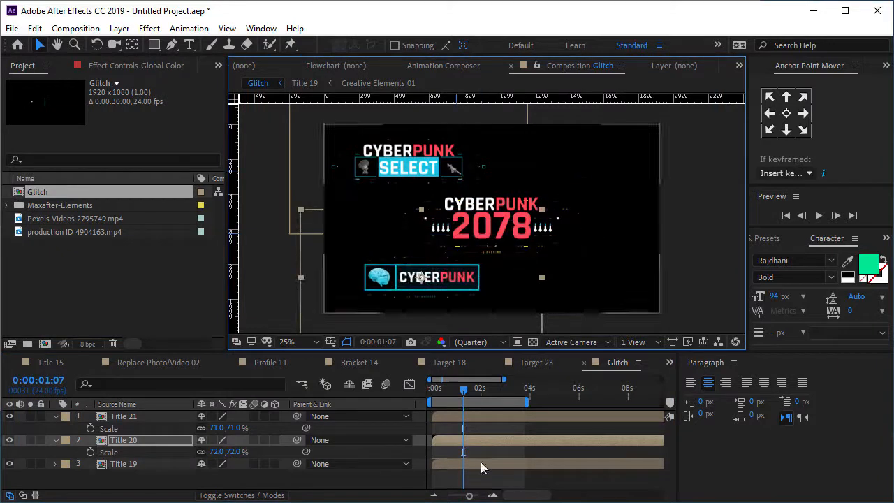
key("space")
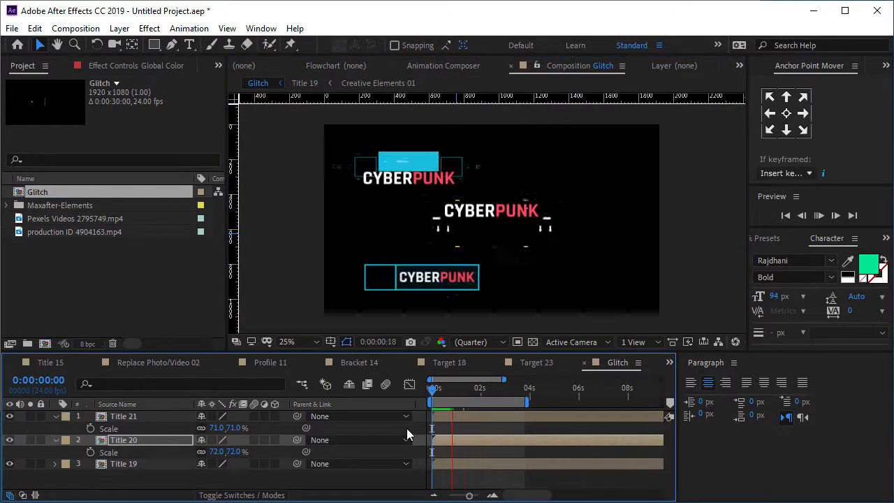
key("space")
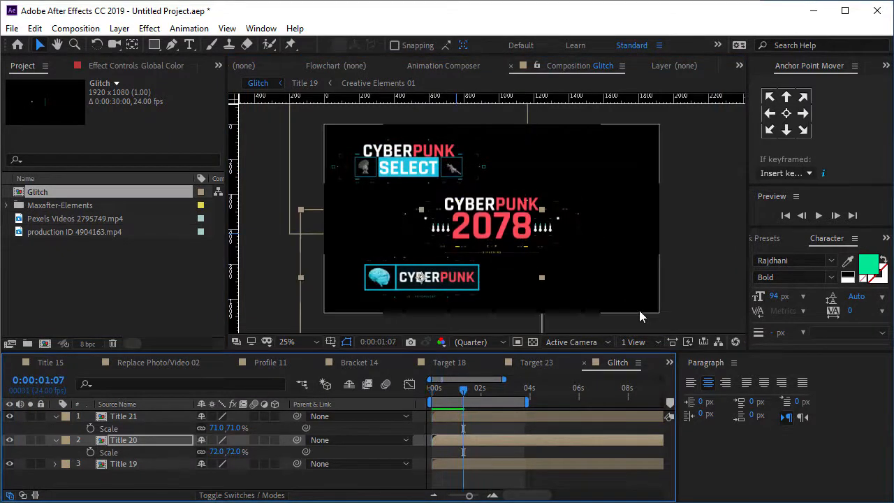
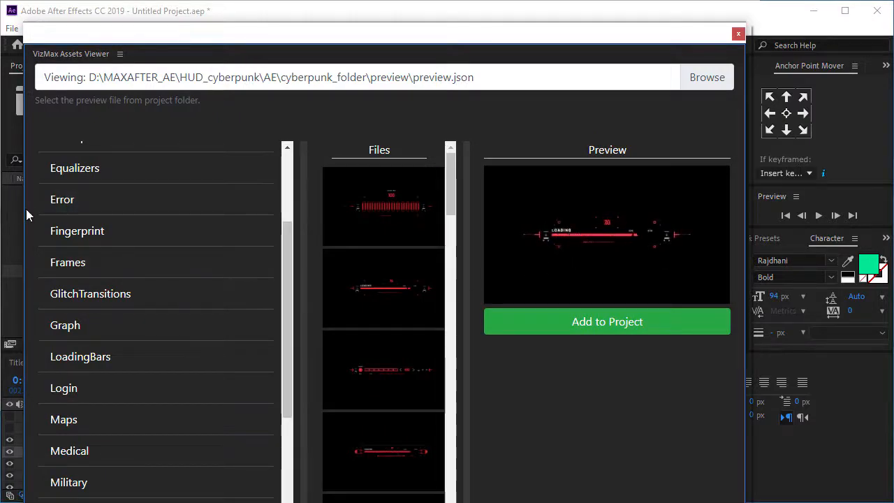
Narrow the VizMax Assets Viewer window to uncover the Profile 11 composition and shift the window slightly upward
left_click_drag(22, 208, 468, 196)
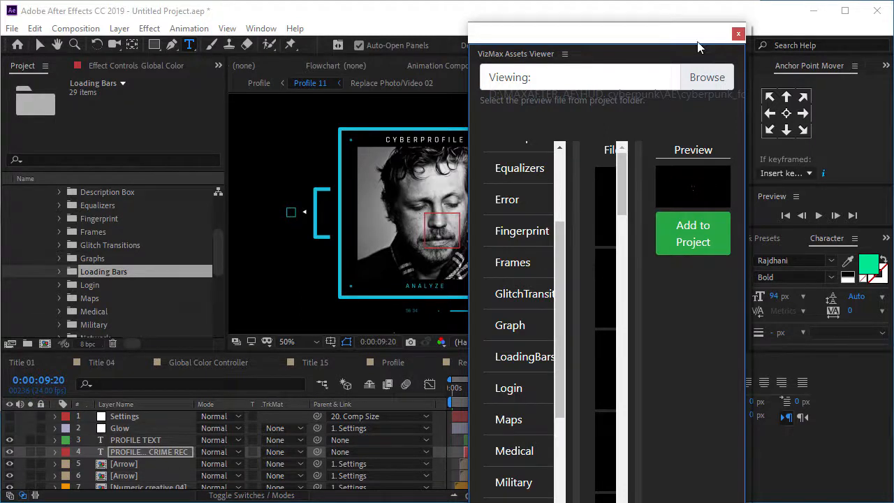
left_click_drag(697, 35, 702, 26)
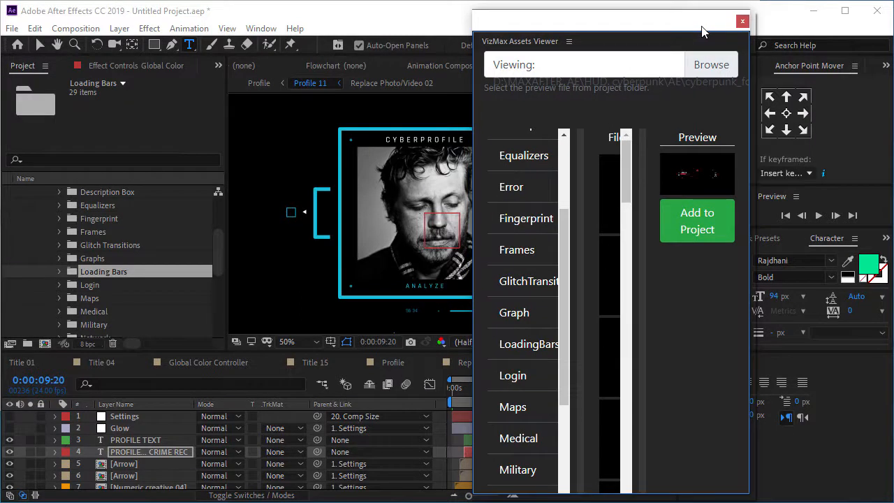
Close the VizMax Assets Viewer and collapse the 1. Final folder inside source.aep in the project
left_click(742, 21)
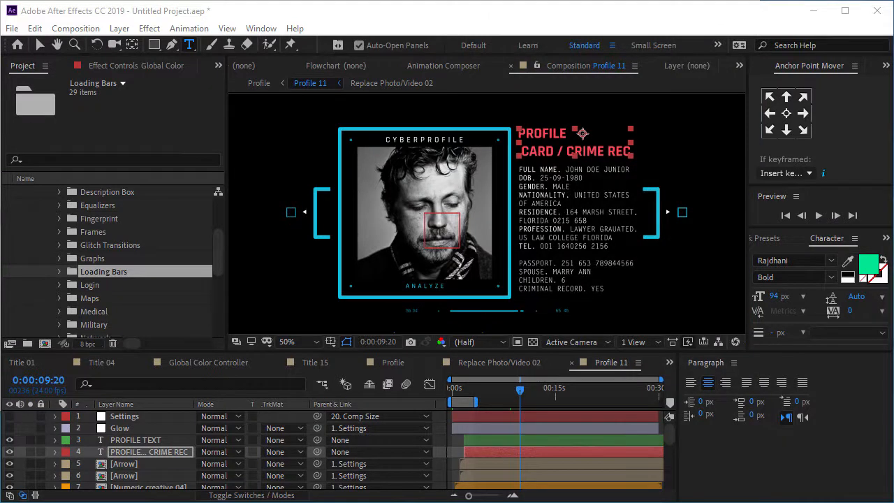
scroll(138, 254, "up", 5)
left_click(20, 205)
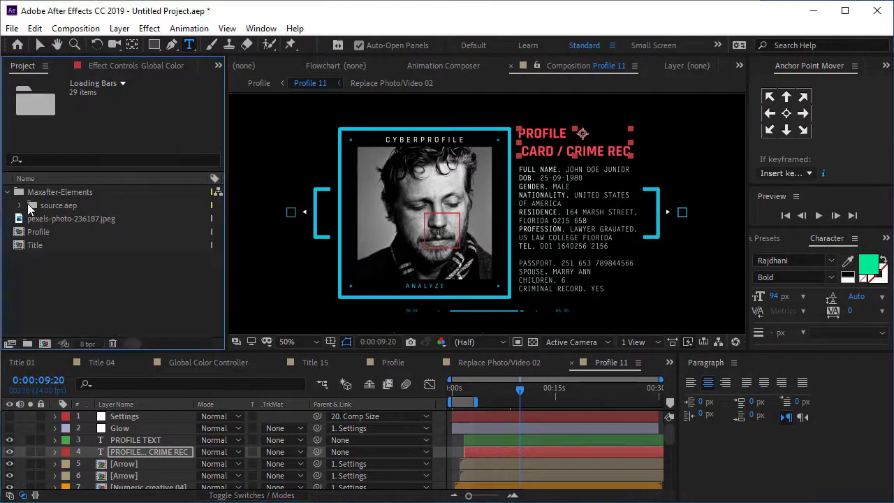
left_click(20, 205)
scroll(79, 244, "down", 1)
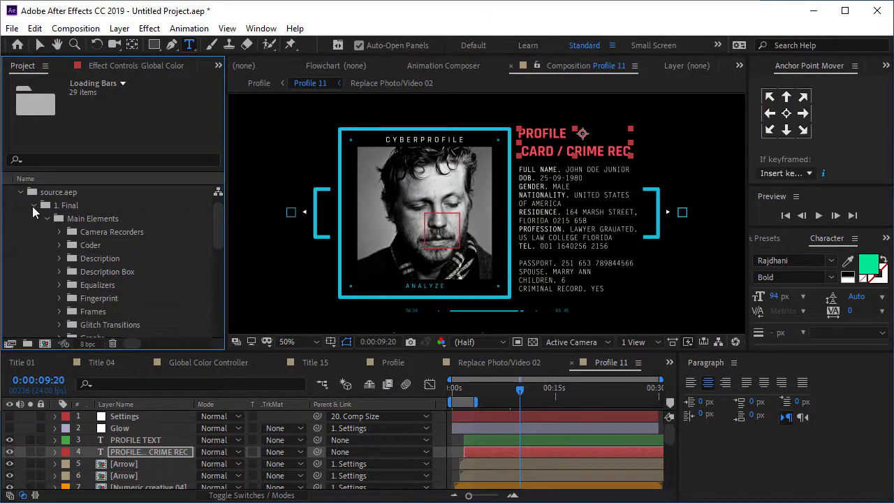
left_click(34, 206)
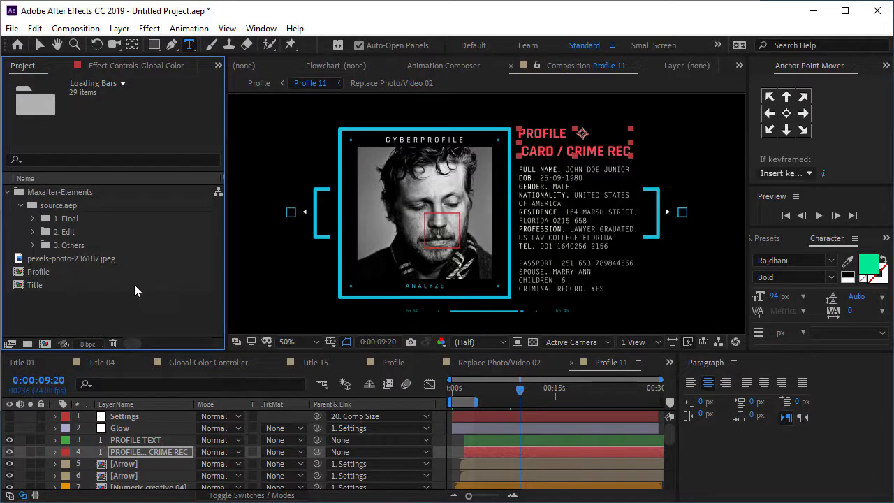
Open the Bracket 14 composition from 3. Others > Assets Army > Basic Elements > Brackets and preview its animation
left_click(56, 246)
left_click(54, 257)
left_click(31, 244)
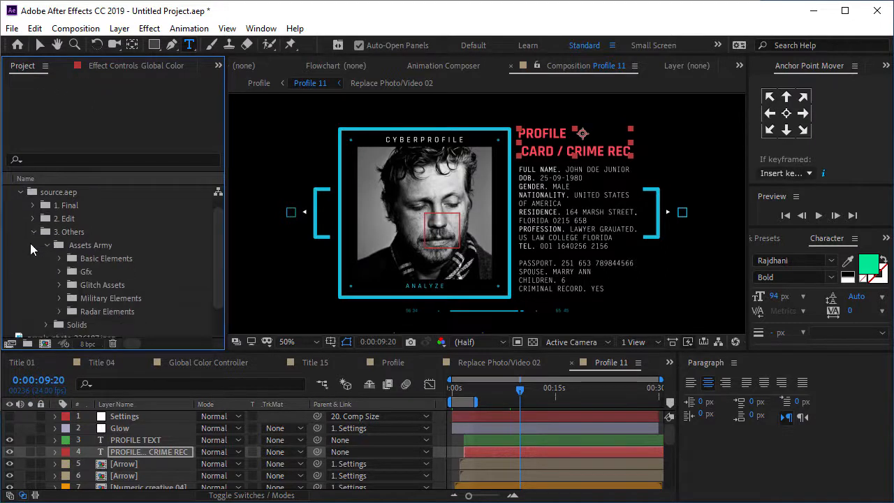
left_click(108, 260)
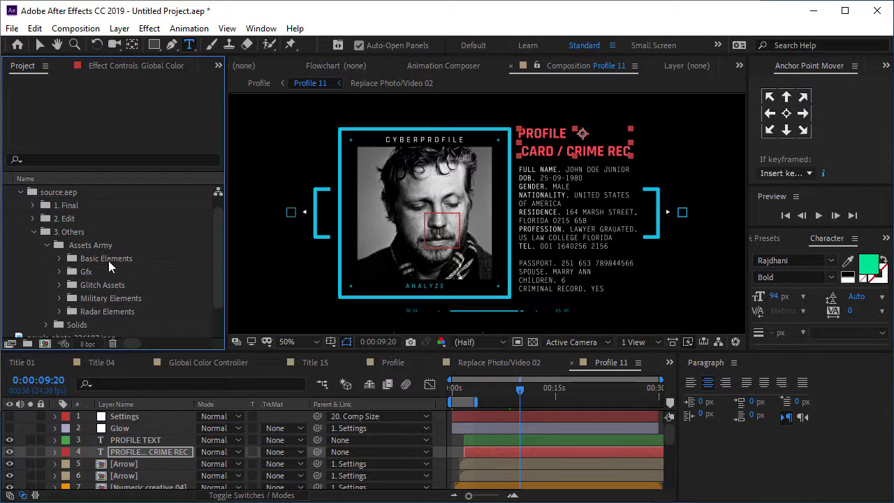
left_click(59, 258)
scroll(96, 265, "down", 3)
left_click(72, 258)
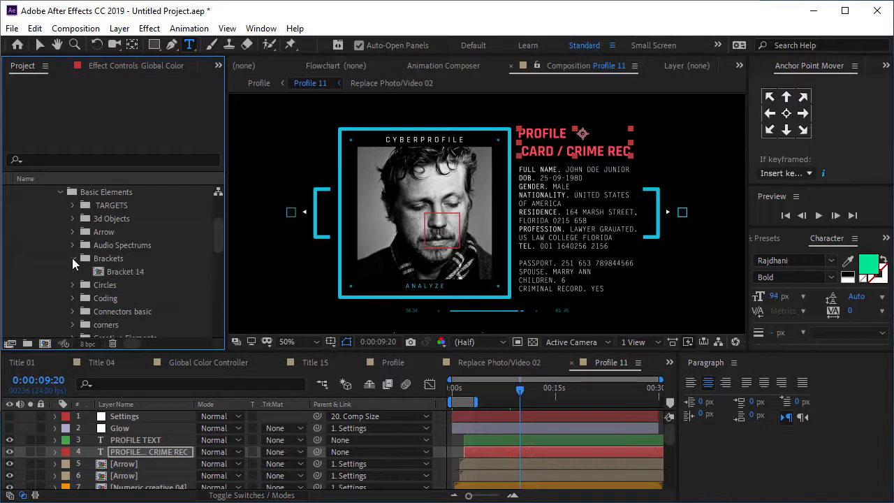
double_click(116, 270)
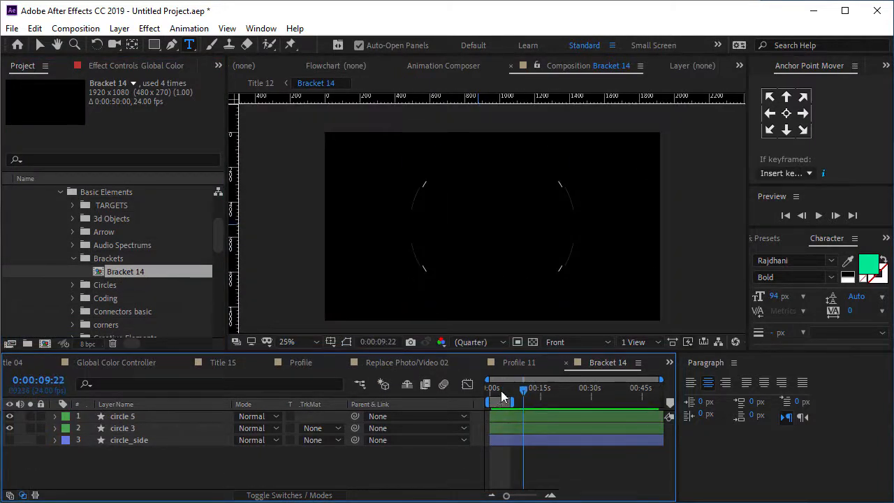
key("space")
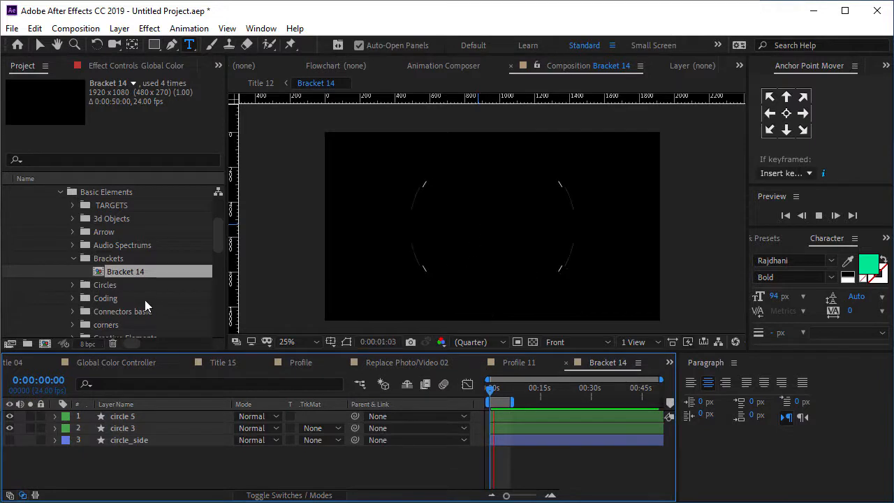
key("space")
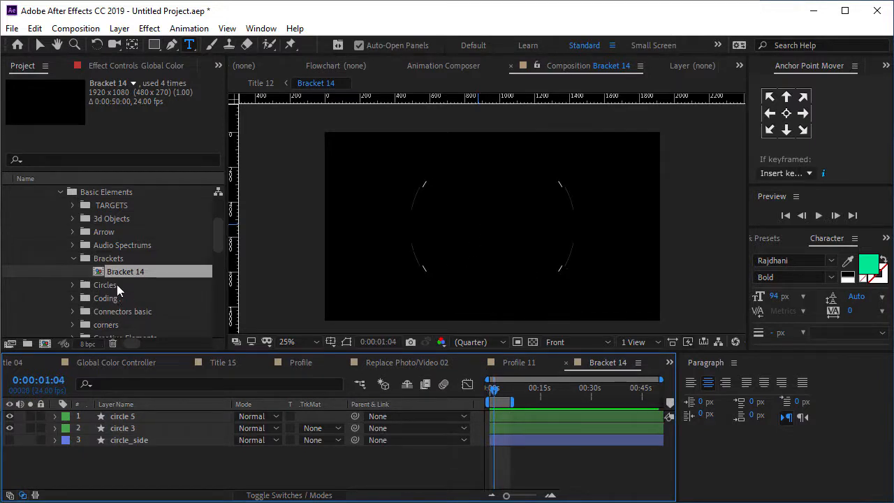
Open the Target 18 and Target 23 compositions from the TARGETS folder and preview each one
left_click(76, 230)
double_click(81, 205)
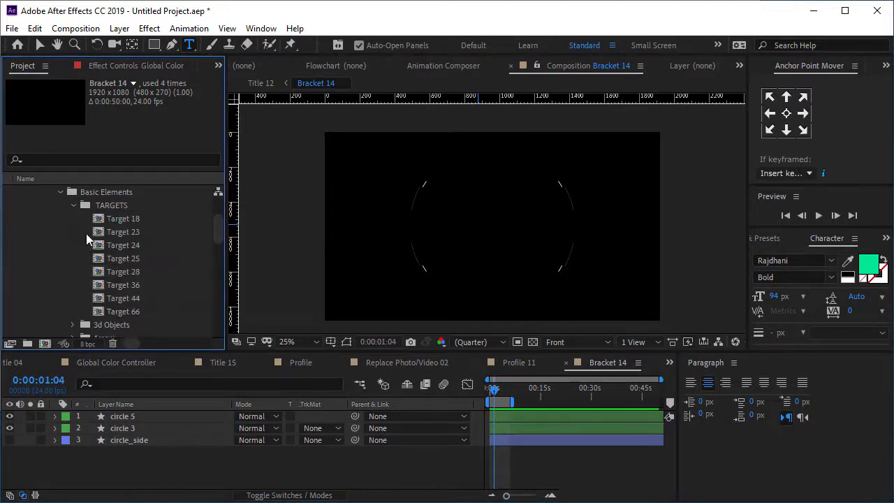
double_click(118, 219)
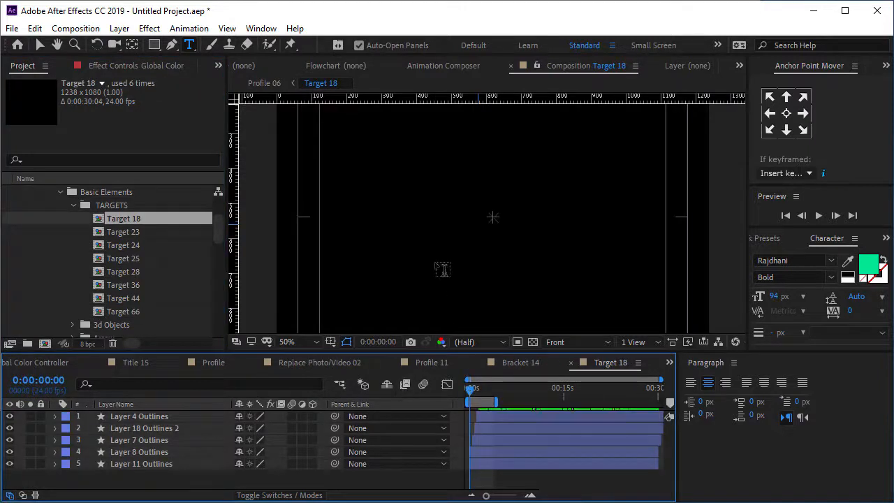
key("space")
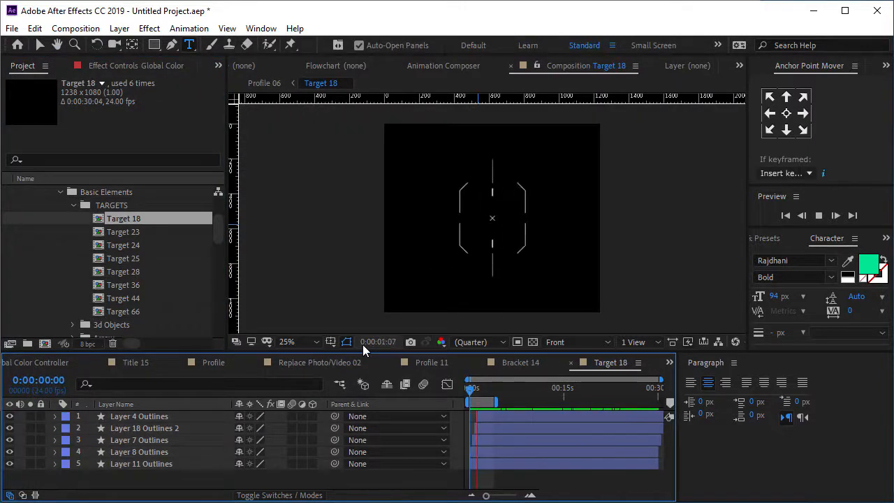
double_click(120, 232)
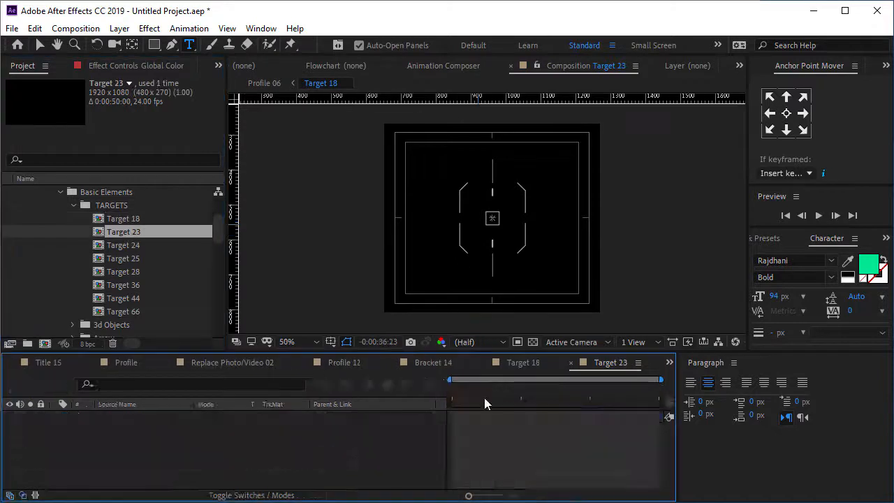
key("space")
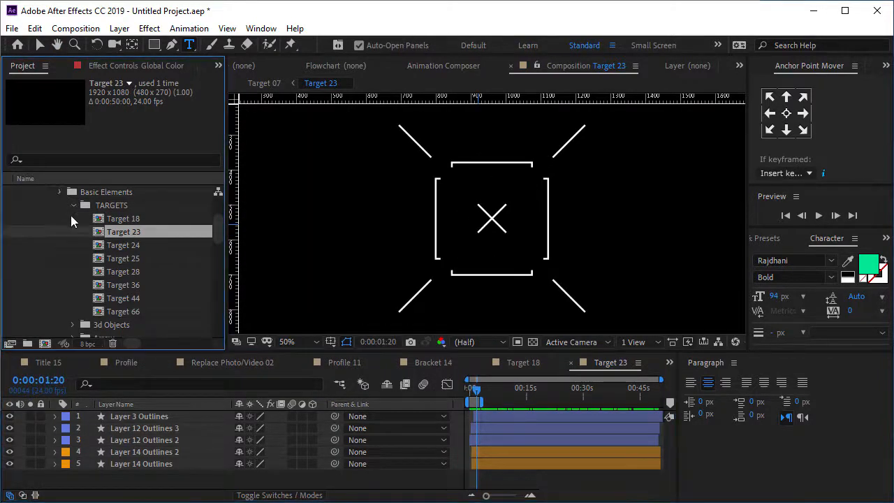
Collapse the Maxafter-Elements folder and delete pexels-photo-236187.jpeg, Profile and Title from the project
scroll(71, 215, "up", 3)
left_click(34, 245)
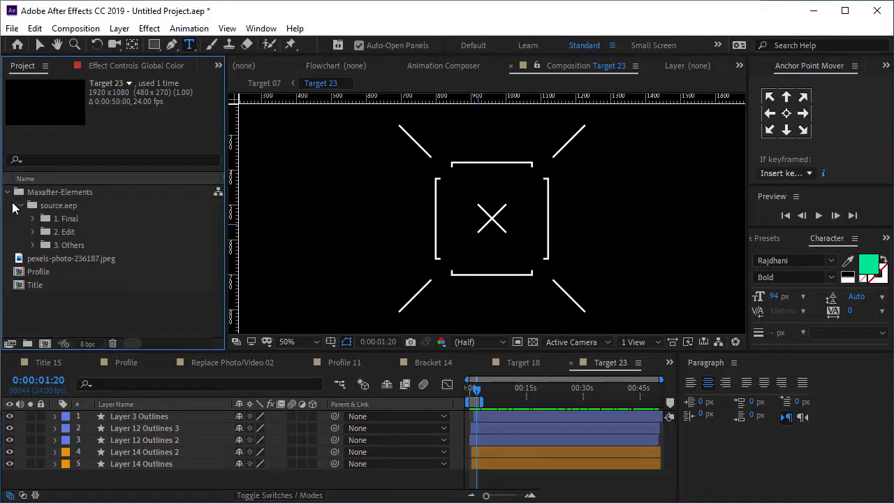
left_click(7, 191)
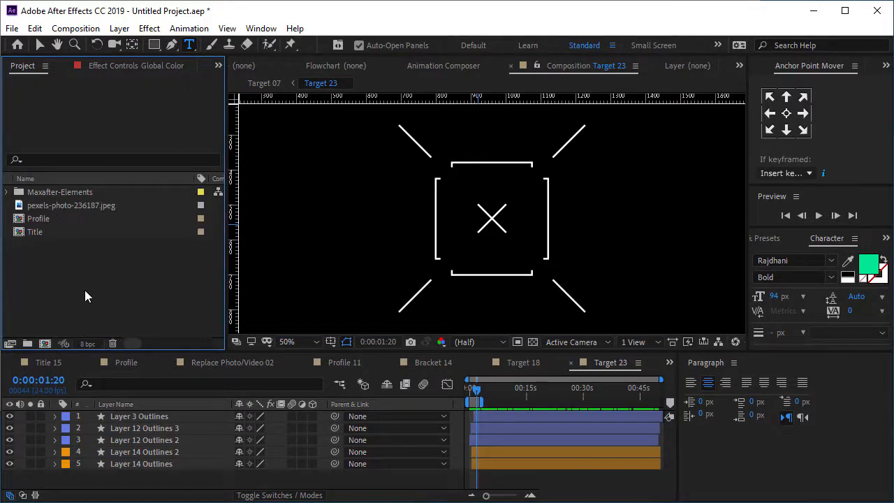
left_click_drag(84, 290, 11, 207)
key("Delete")
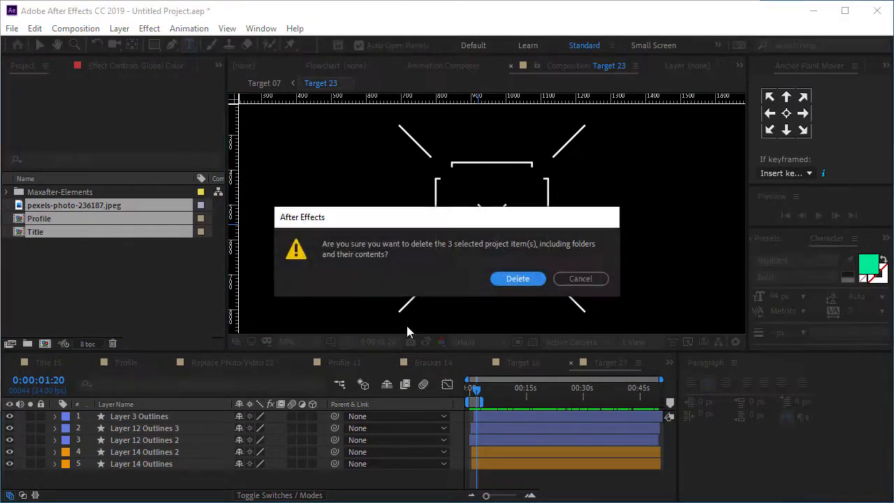
left_click(517, 278)
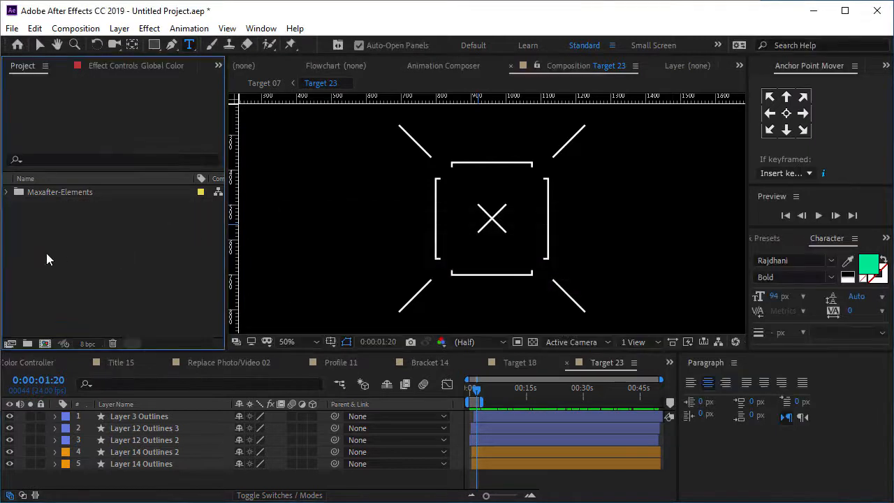
Examine the numbered folders inside Maxafter-Elements, including the Color and Photos/Videos folders of 2. Edit
left_click(87, 191)
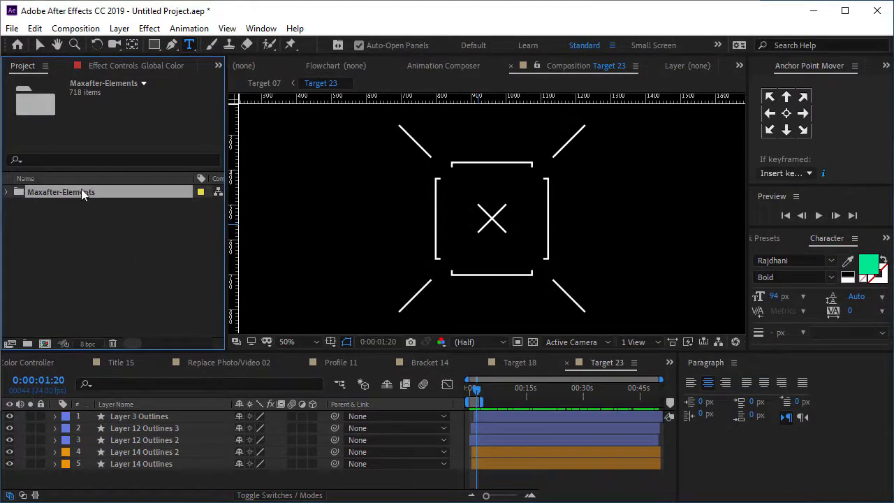
left_click(7, 192)
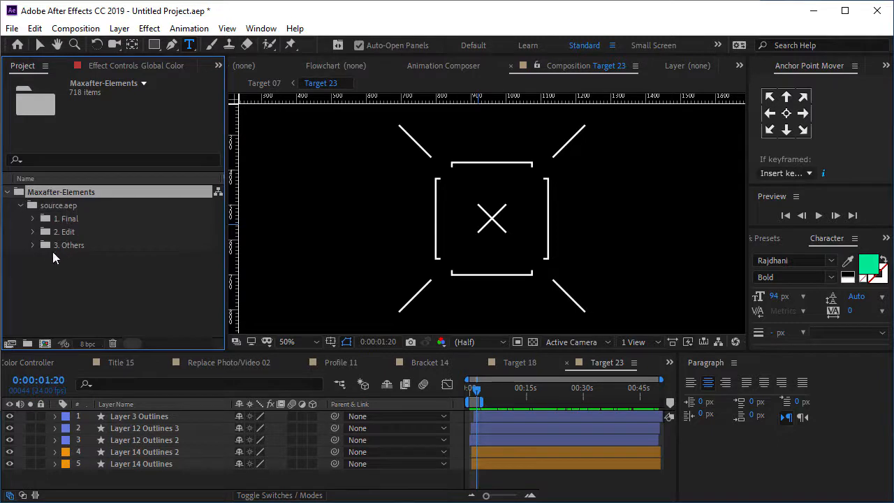
left_click(62, 219)
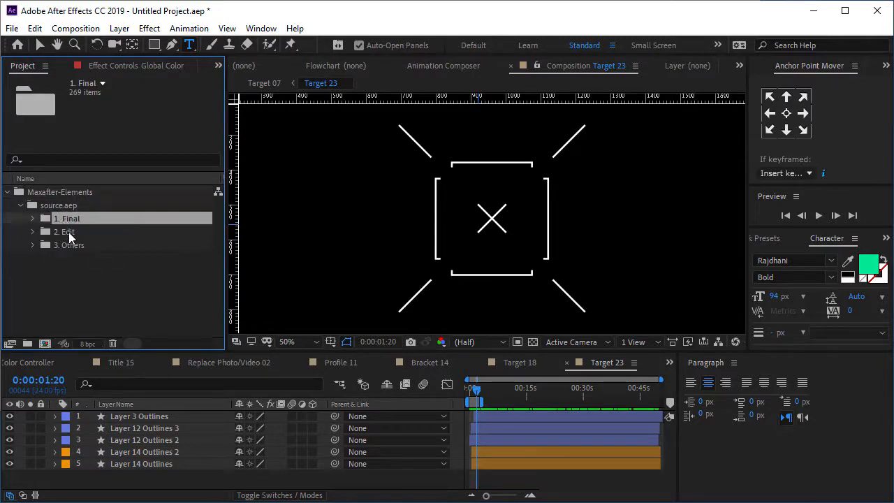
left_click(68, 232)
left_click(33, 232)
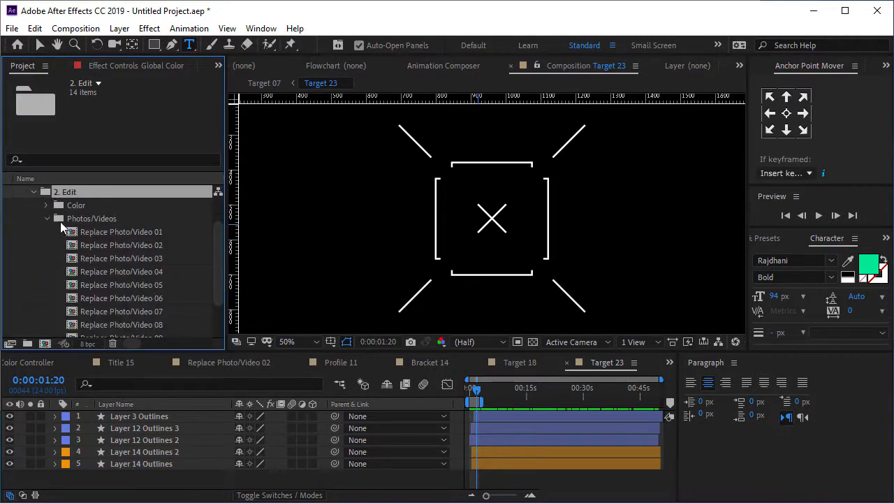
left_click(47, 218)
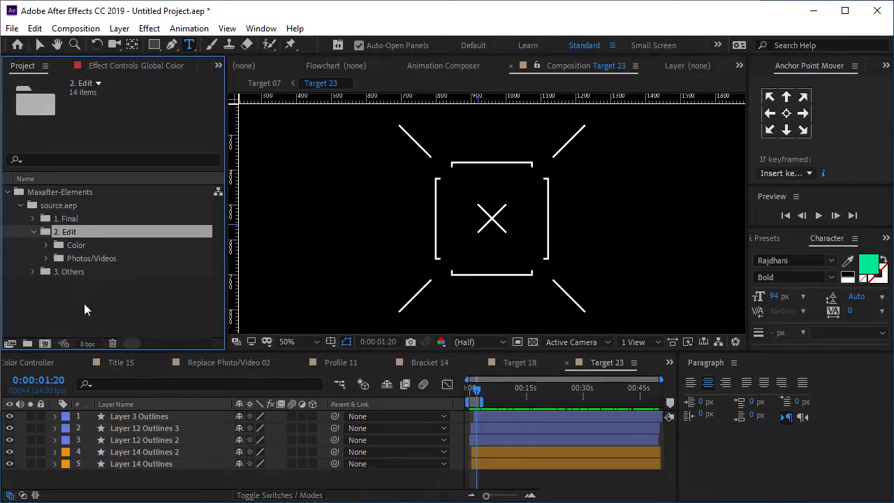
Look through the Main Elements categories in the 1. Final folder and collapse Maxafter-Elements
left_click(21, 206)
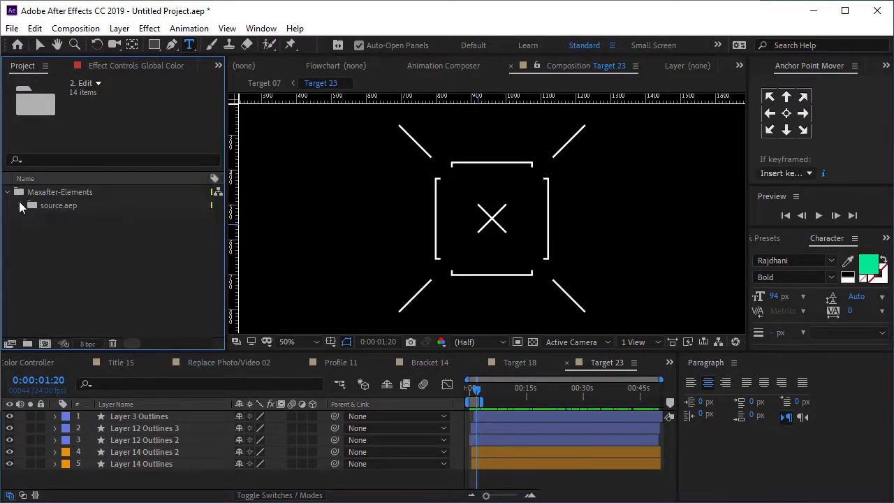
left_click(21, 205)
left_click(34, 217)
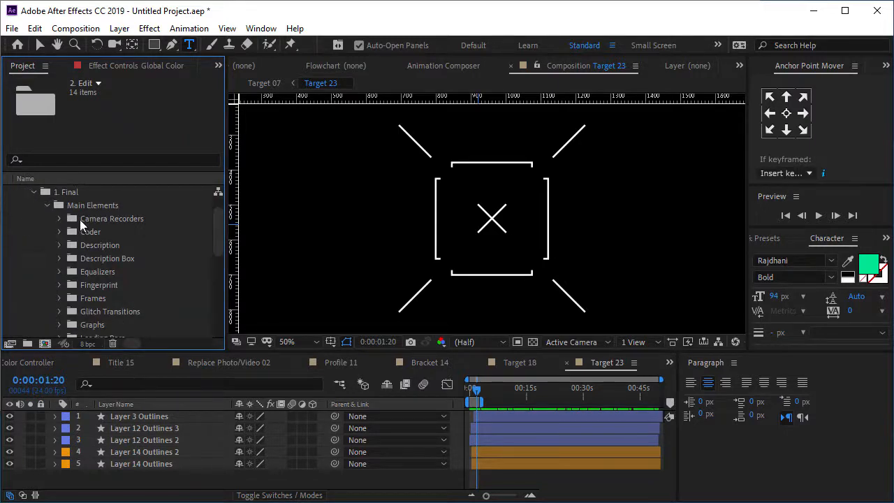
scroll(98, 233, "down", 8)
scroll(97, 236, "up", 8)
scroll(98, 236, "up", 2)
left_click(7, 191)
left_click(107, 270)
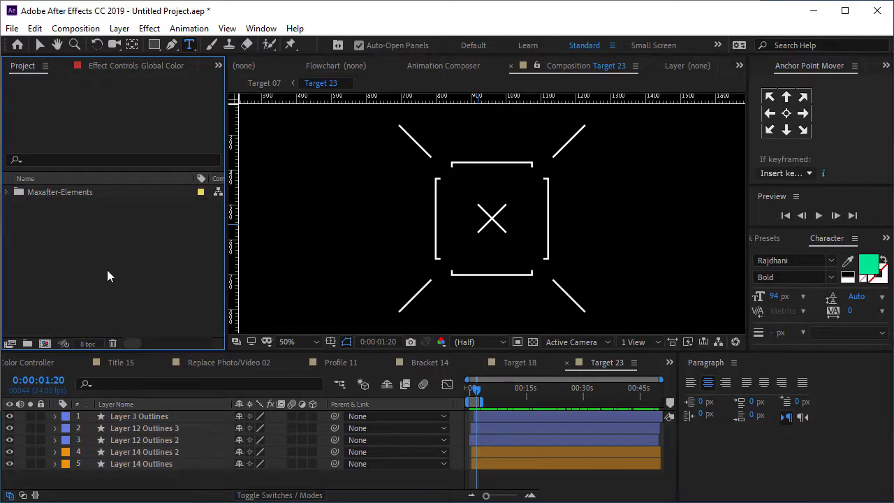
Bring the VizMax Assets Viewer window back over the composition, widen it and close it
left_click_drag(893, 20, 572, 22)
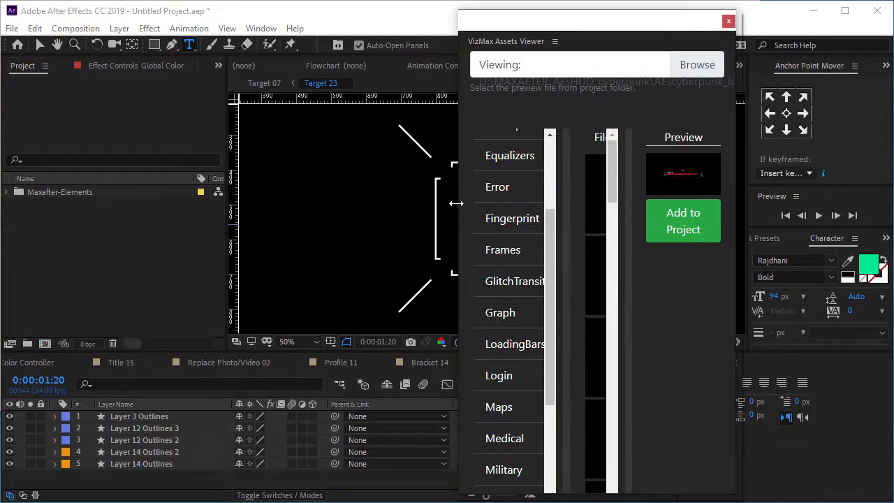
left_click_drag(458, 205, 128, 203)
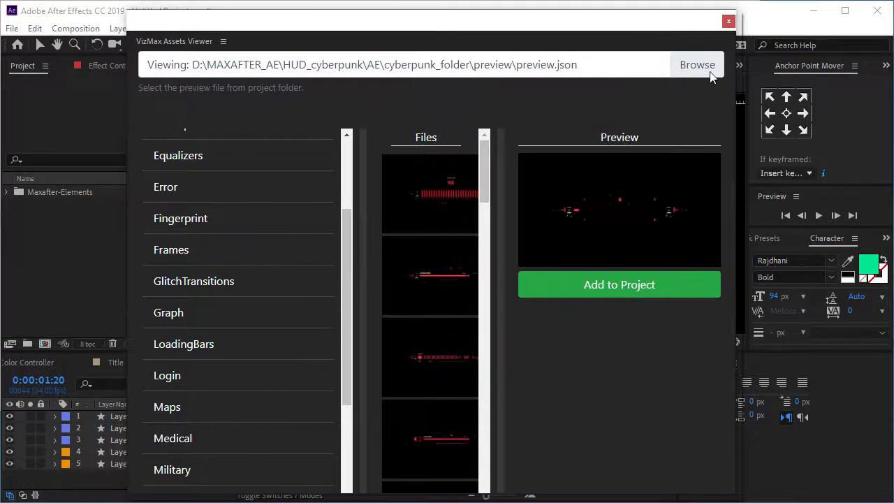
left_click(728, 21)
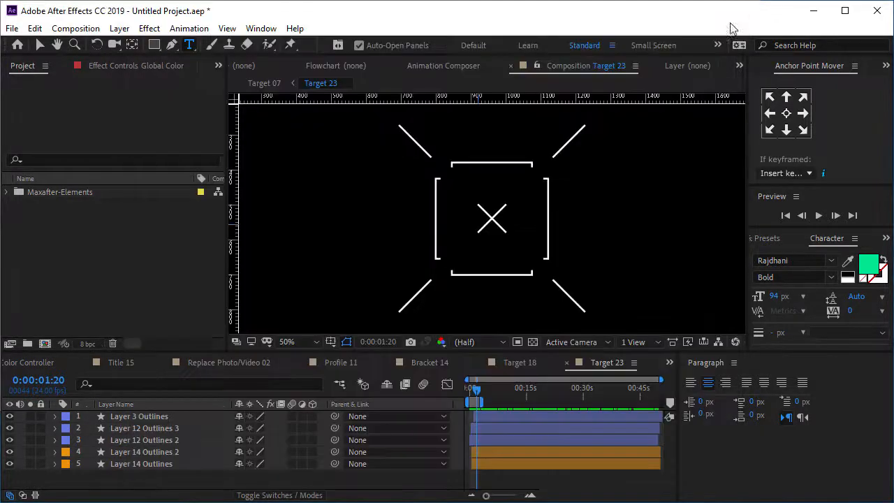
Open the VizMax Assets Viewer extension and load the preview file from cyberpunk_folder\preview
left_click(259, 30)
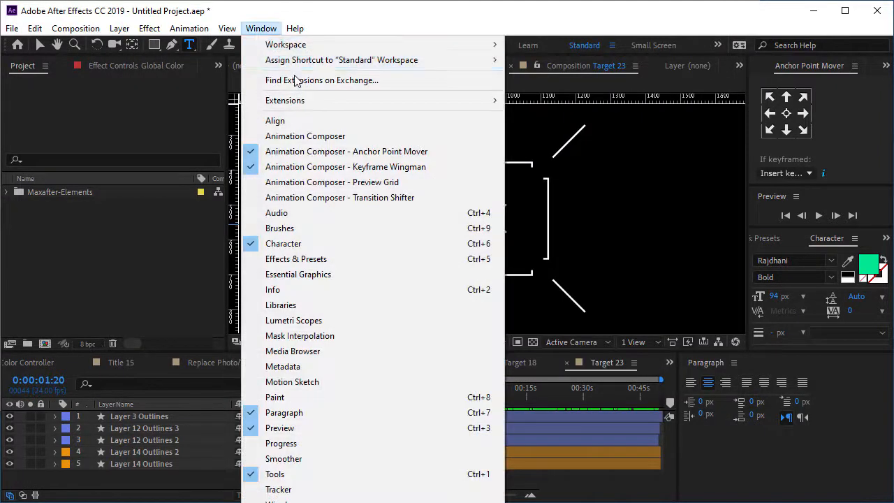
mouse_move(353, 102)
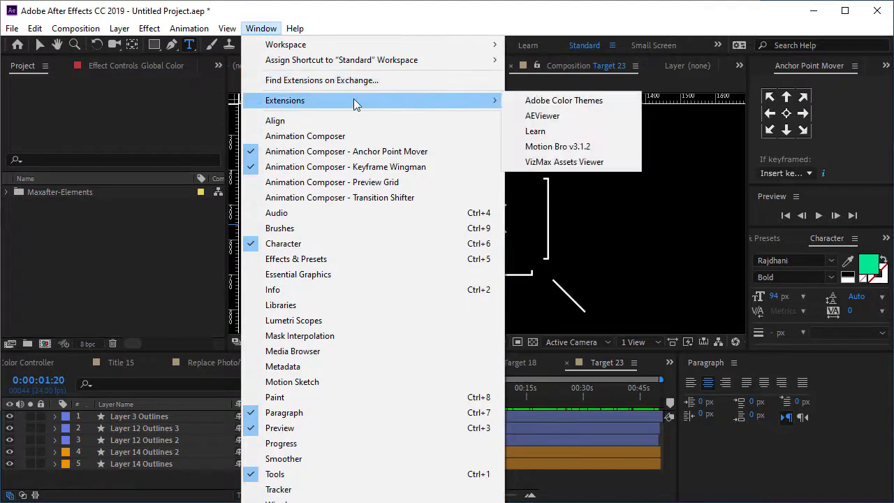
left_click(537, 161)
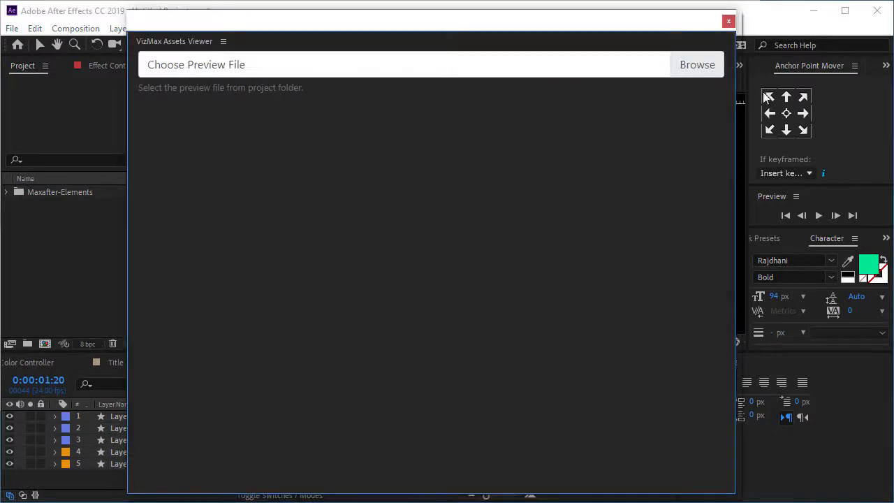
left_click(708, 65)
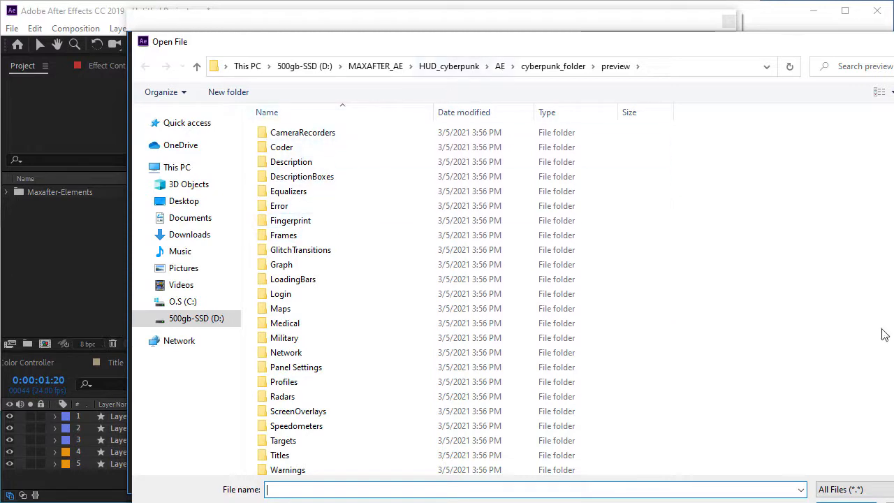
scroll(461, 301, "down", 1)
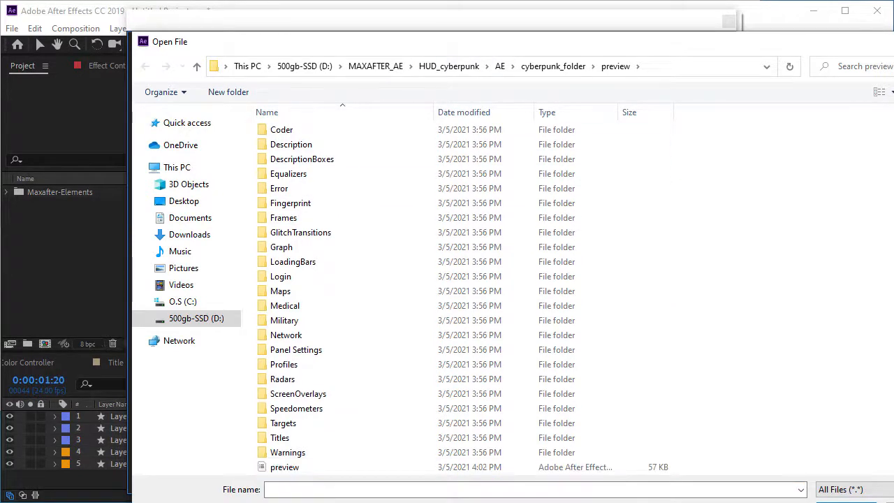
scroll(461, 300, "up", 1)
scroll(461, 300, "down", 1)
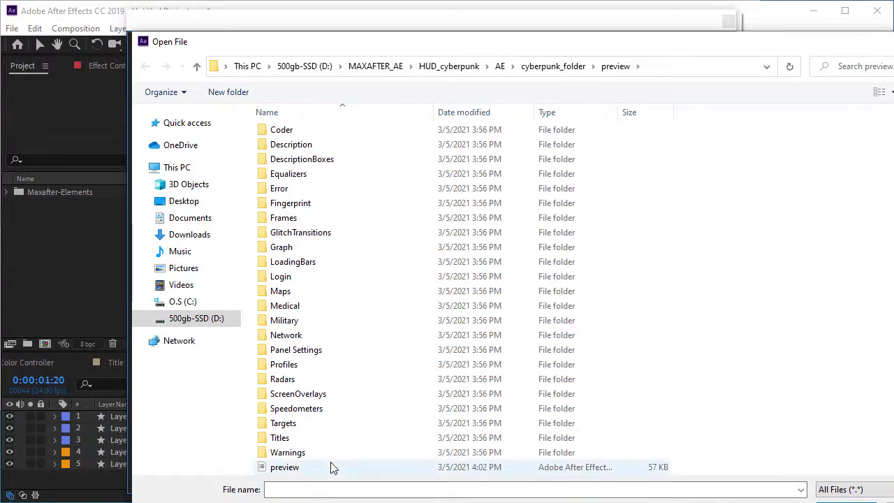
left_click(285, 467)
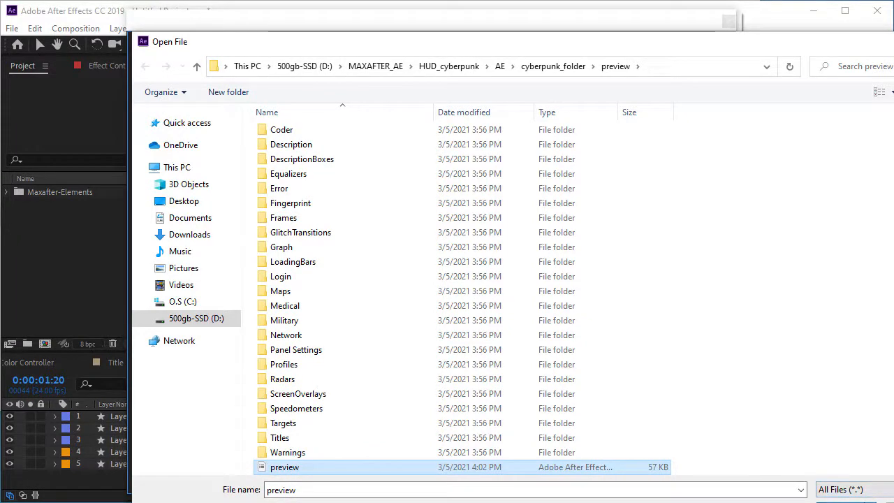
key("Return")
Preview the second template in the CameraRecorders folder and close the VizMax Assets Viewer
left_click(281, 172)
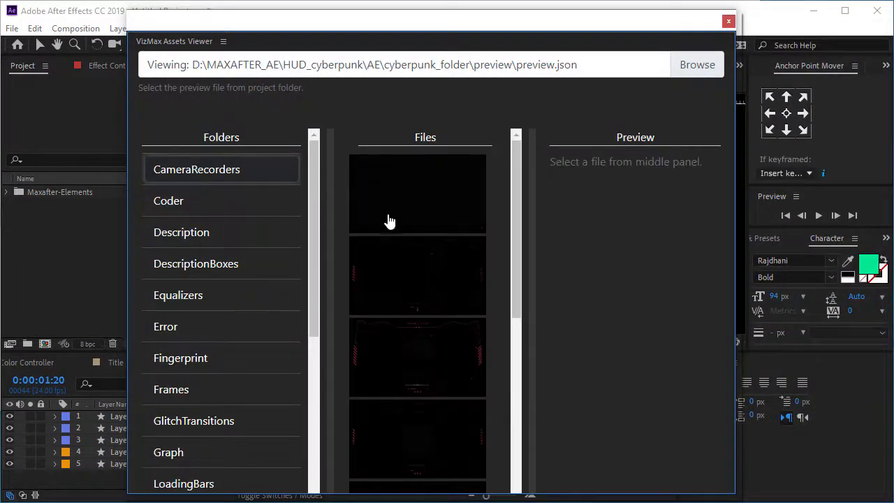
left_click(404, 286)
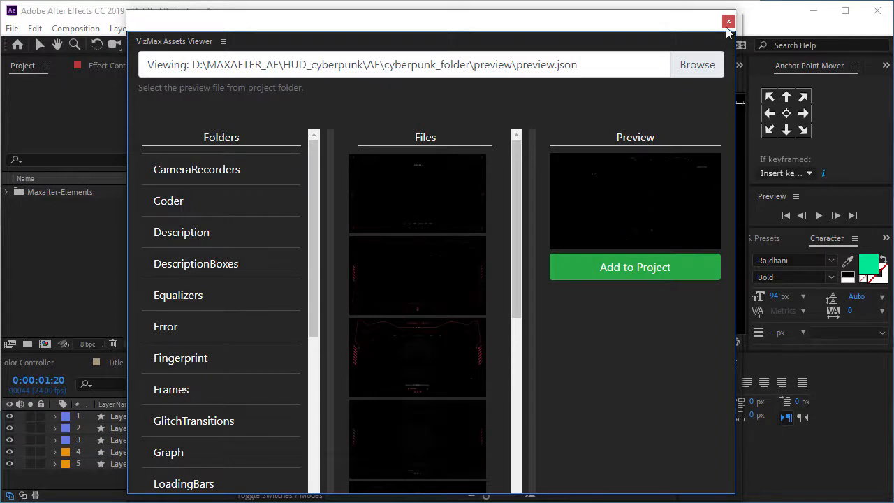
left_click(729, 21)
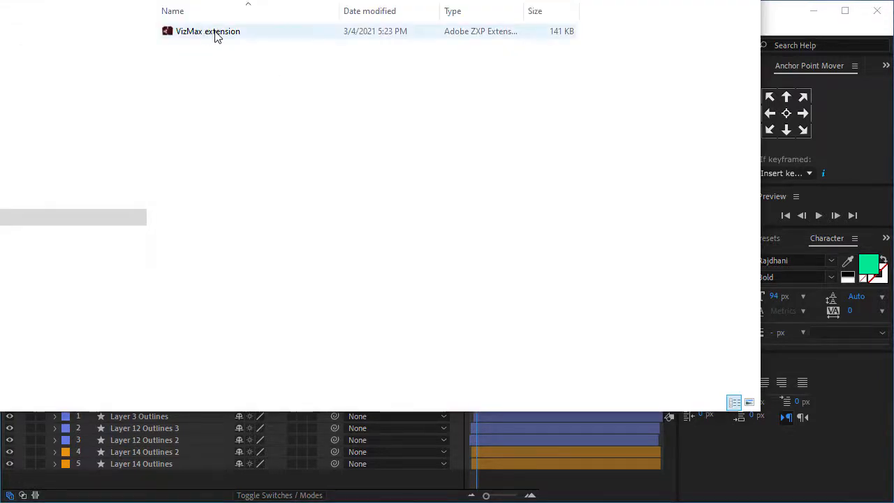
Check the VizMax extension installer file in File Explorer and return to After Effects
key("alt+Left")
double_click(200, 49)
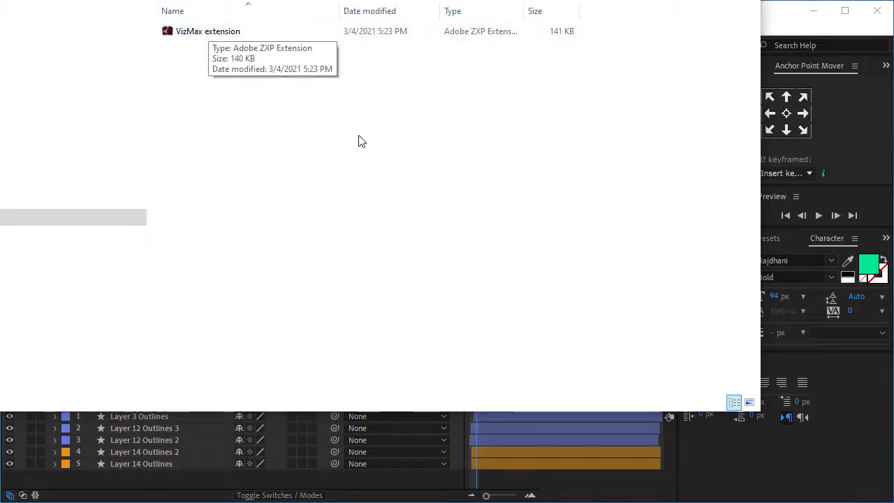
left_click(778, 25)
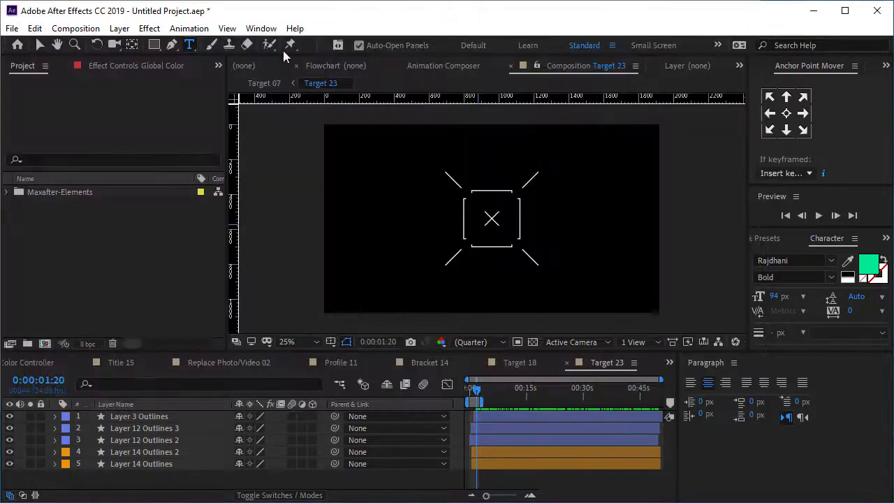
Reopen the VizMax Assets Viewer and reload the preview file from the project's preview folder
left_click(265, 28)
mouse_move(284, 100)
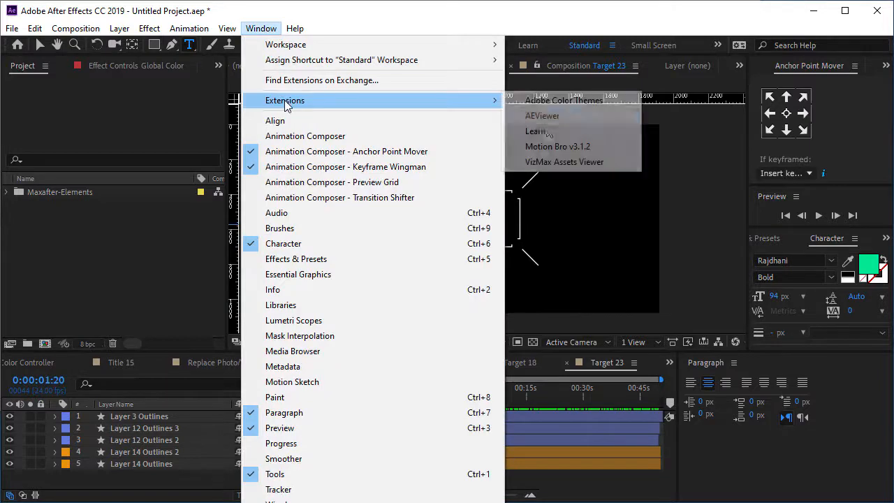
left_click(563, 163)
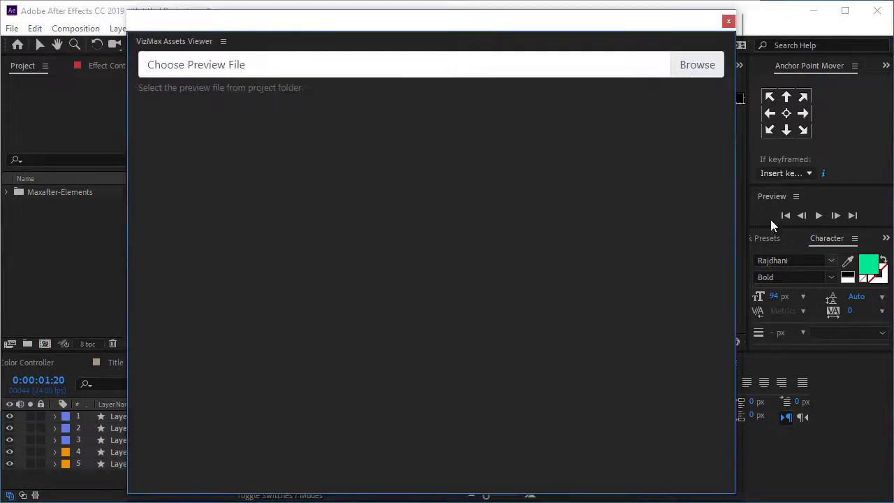
left_click(696, 63)
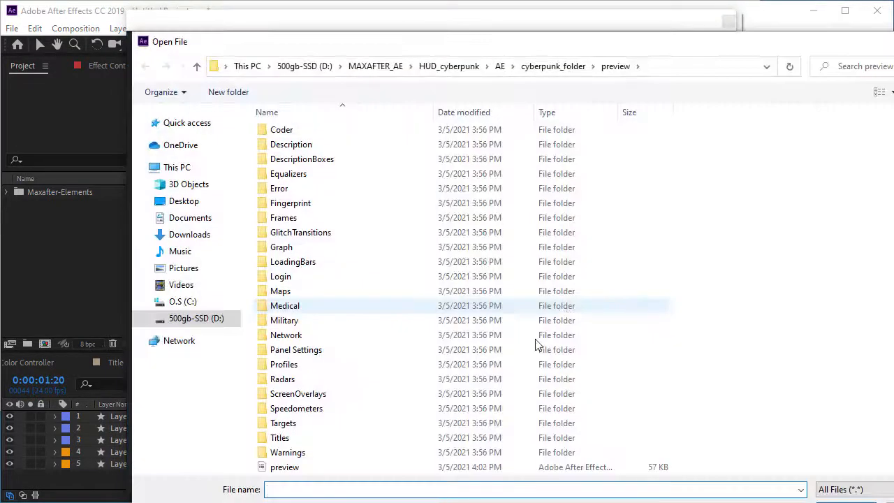
left_click(285, 466)
double_click(285, 467)
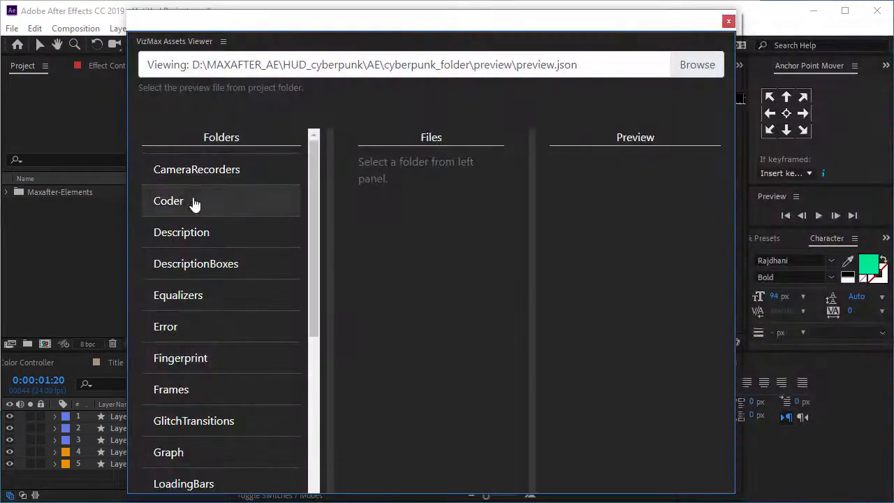
Preview the first CameraRecorders template and close the assets viewer window
left_click(195, 169)
left_click(458, 195)
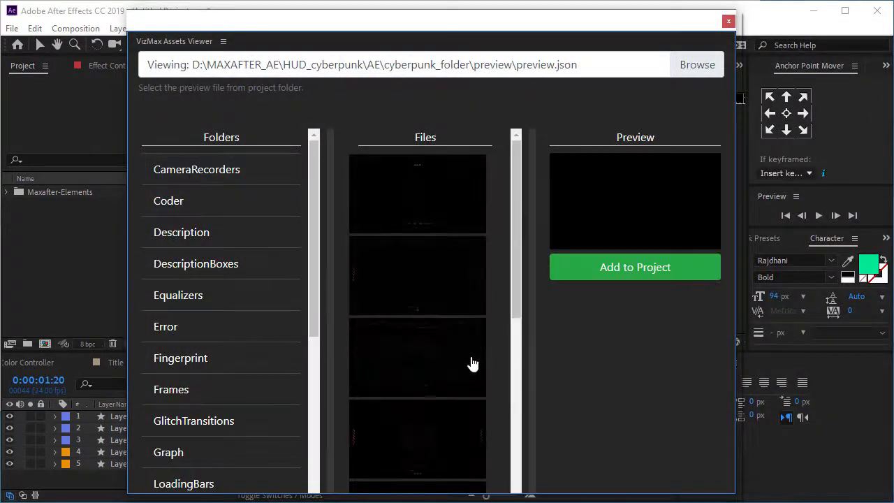
left_click(728, 21)
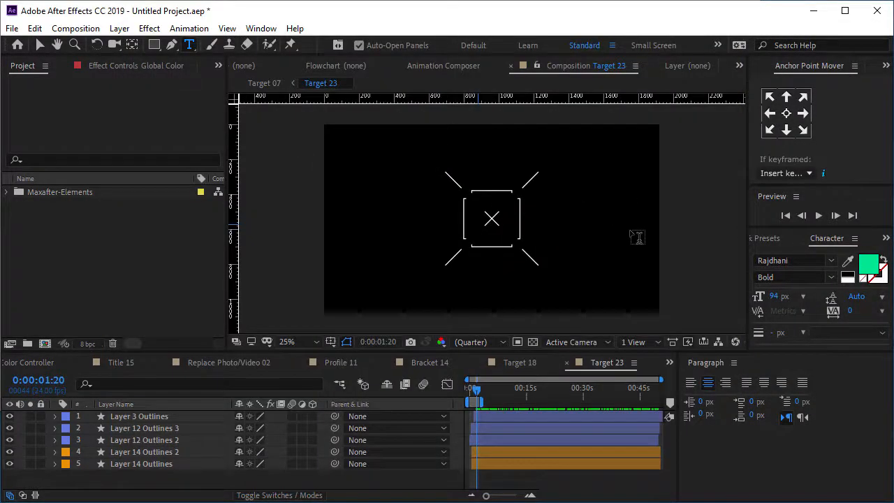